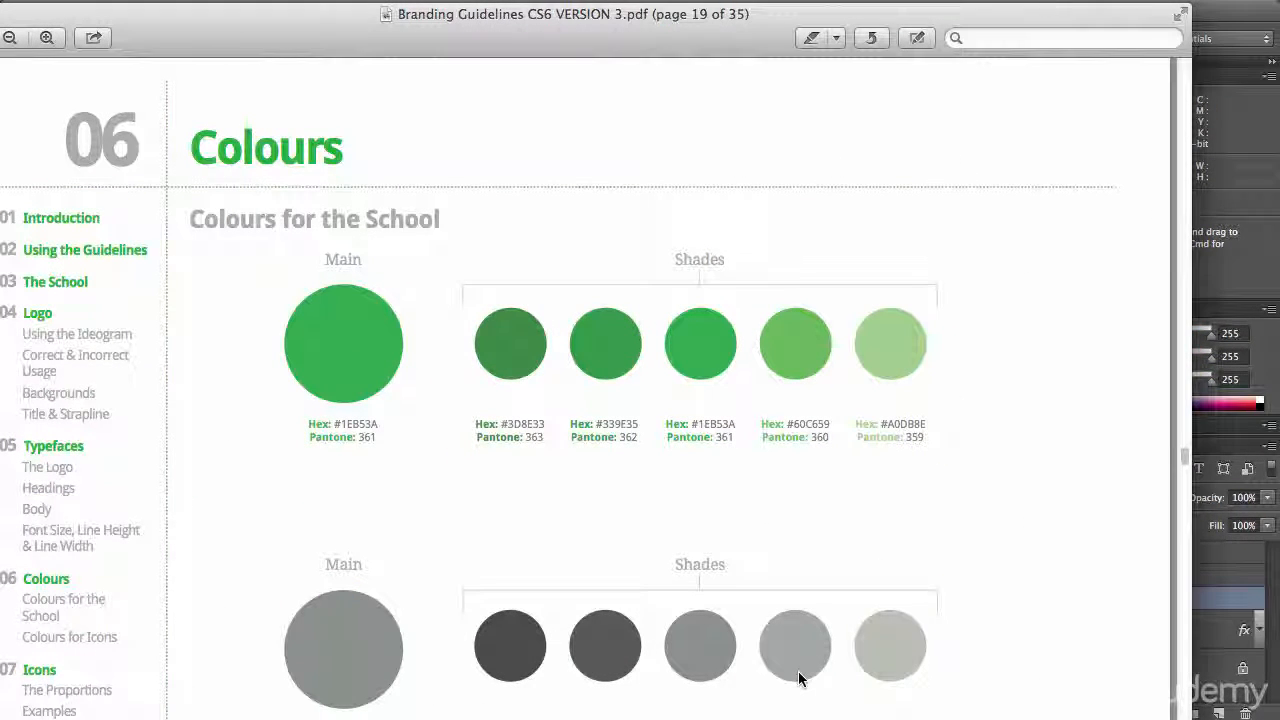
# Review the main colours and shades for the school in the branding guidelines PDF and switch back to Photoshop
pyautogui.moveTo(57, 22); pyautogui.dragTo(126, 14)
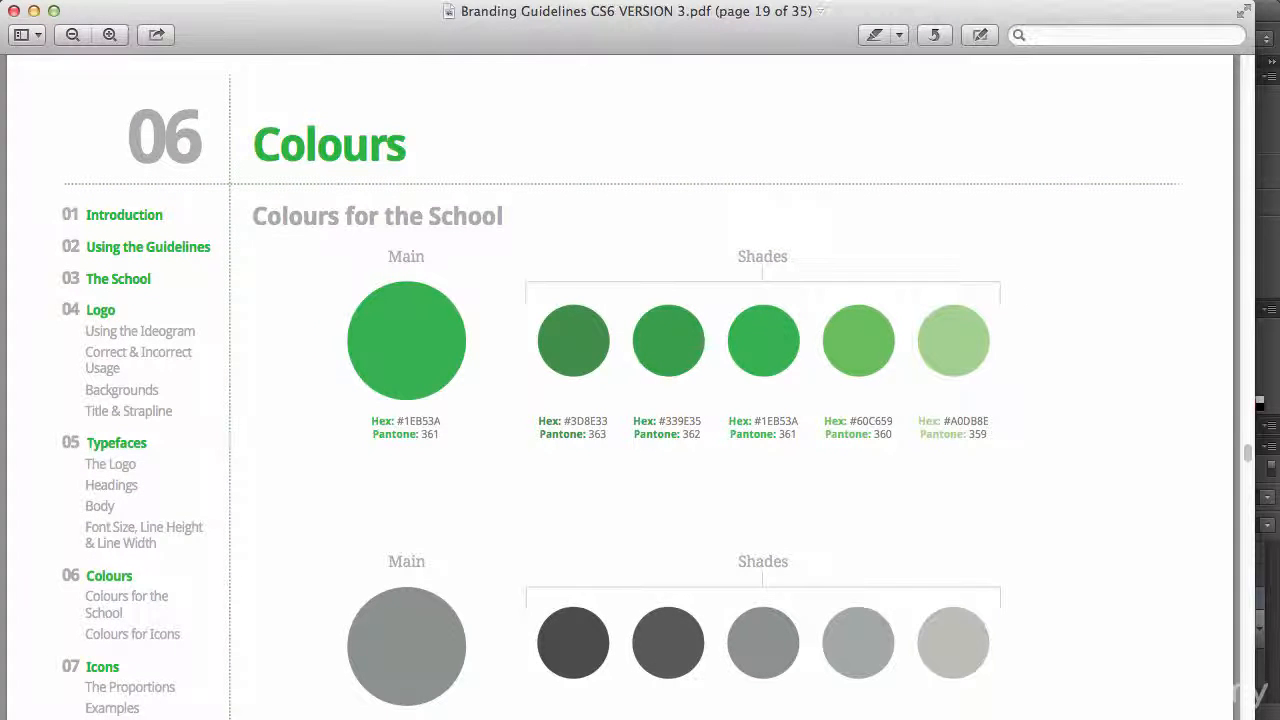
pyautogui.moveTo(1248, 453); pyautogui.dragTo(1248, 405)
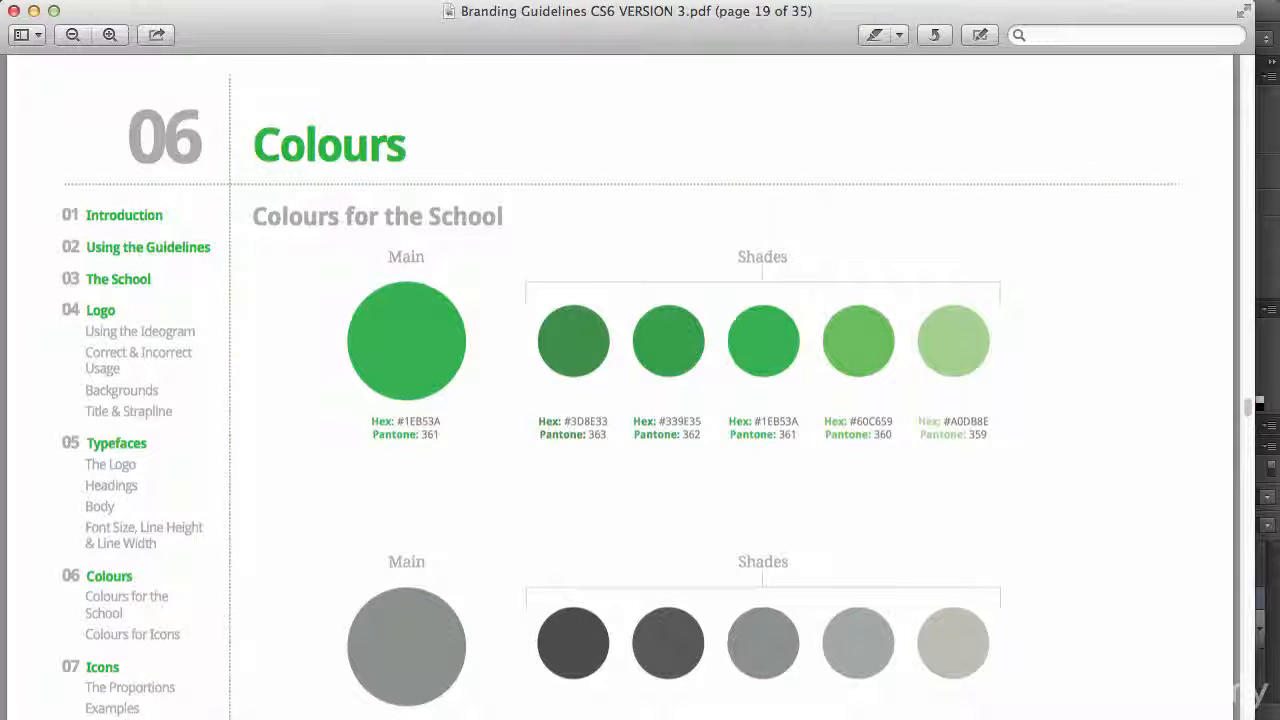
pyautogui.scroll(-3, 1110, 304)
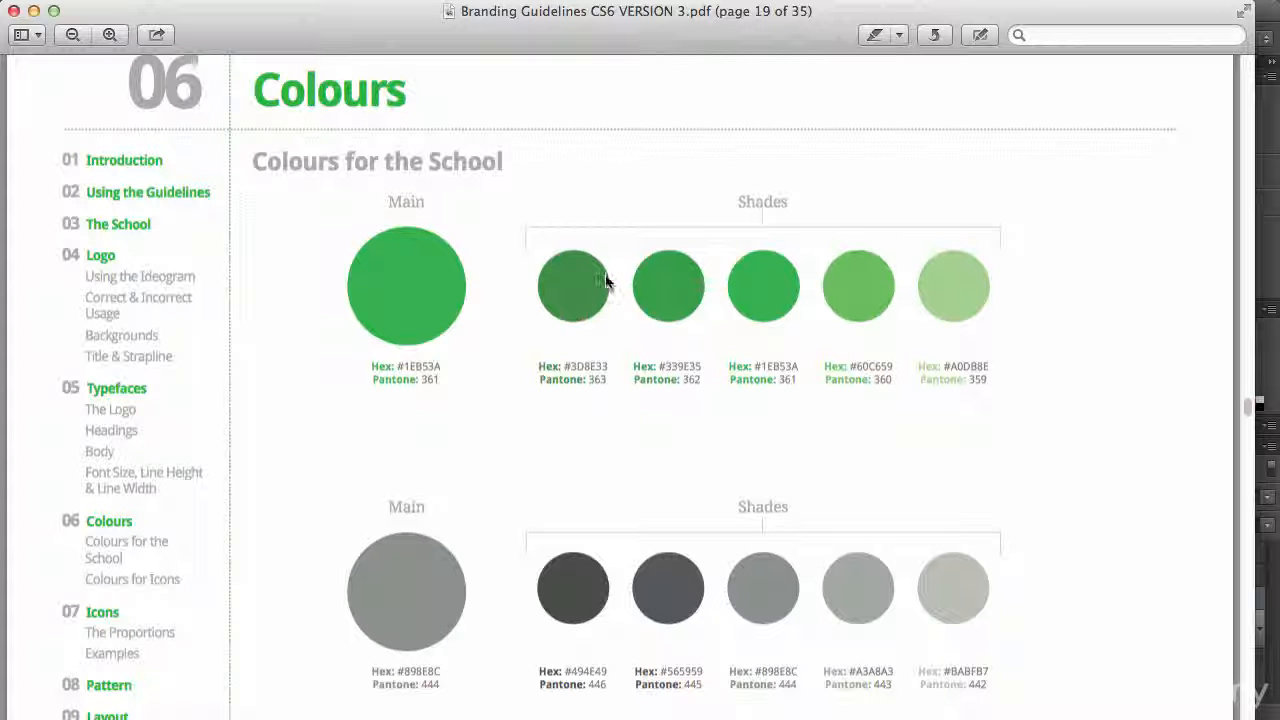
pyautogui.scroll(-3, 575, 283)
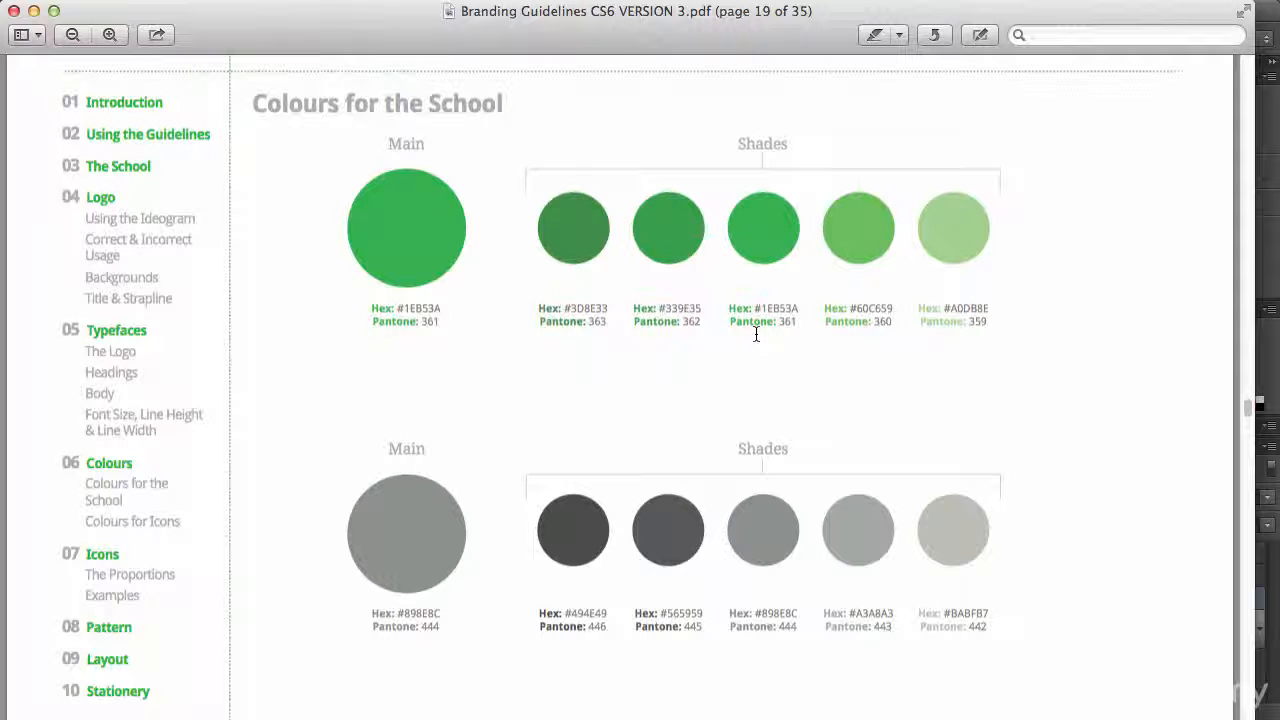
pyautogui.click(34, 11)
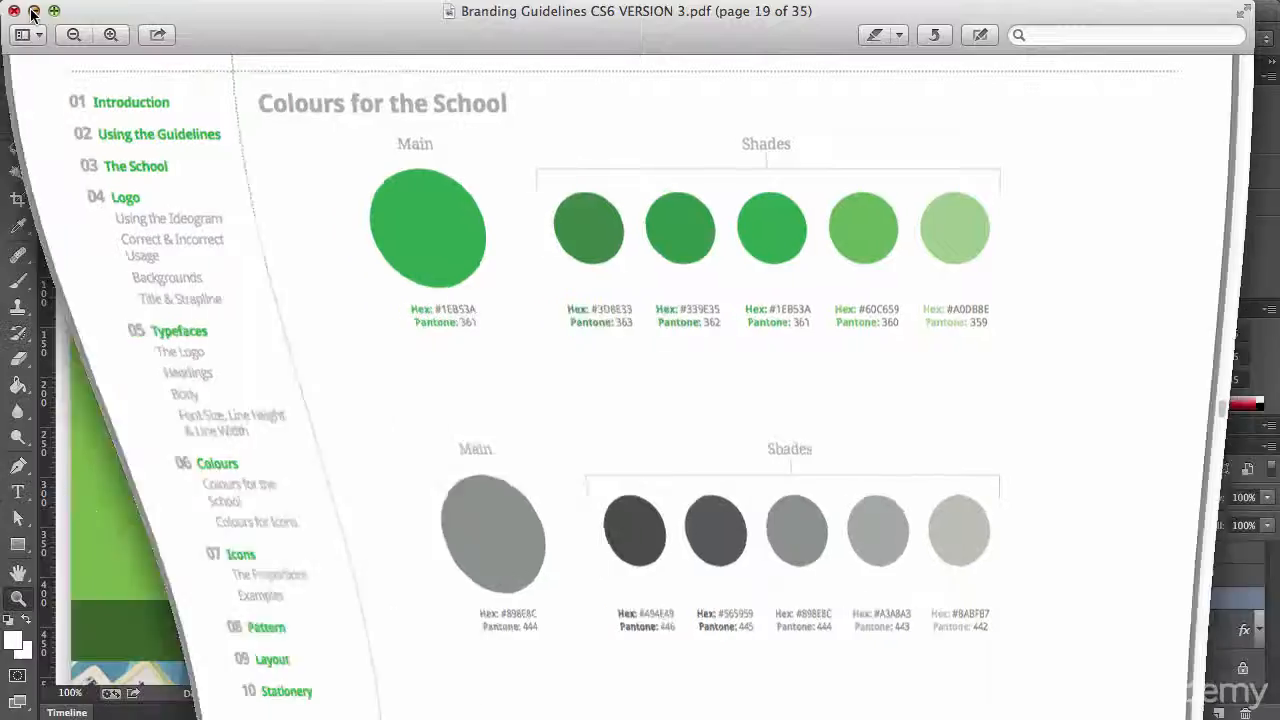
pyautogui.scroll(-4, 521, 326)
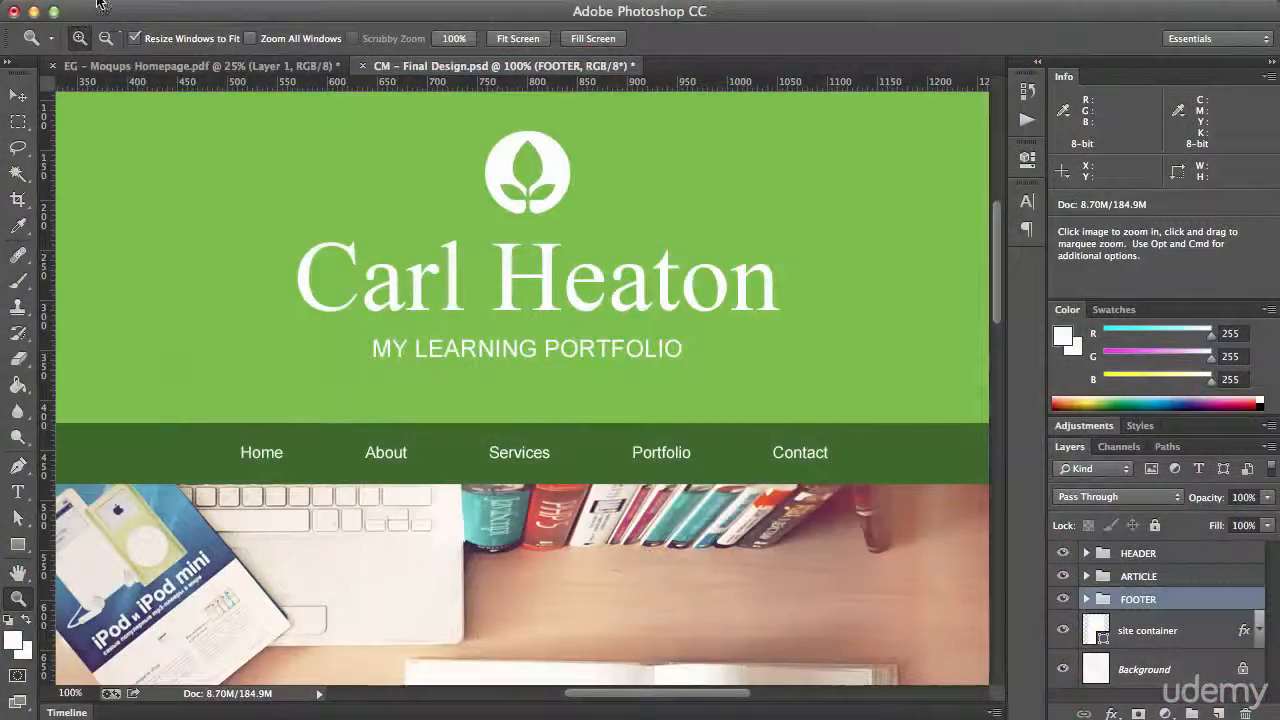
# Start a new document and name it Beginner Web Page Design
pyautogui.click(100, 4)
pyautogui.click(110, 12)
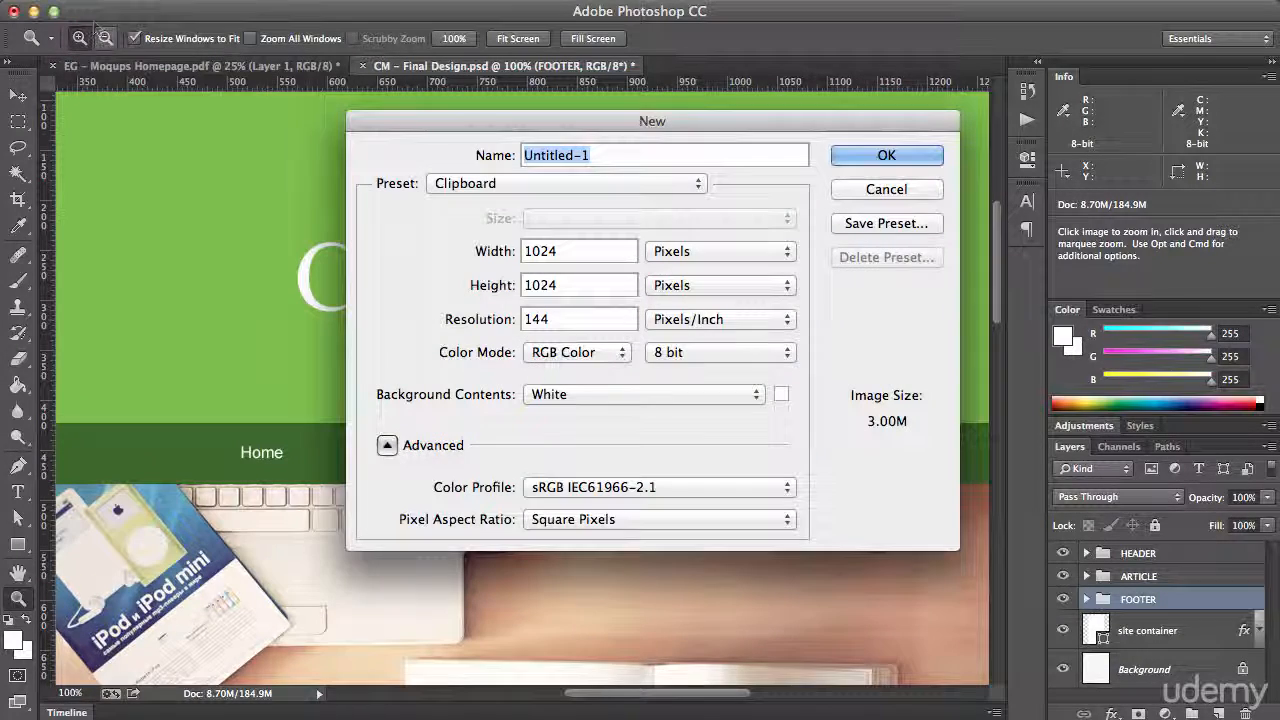
pyautogui.moveTo(458, 125); pyautogui.dragTo(412, 127)
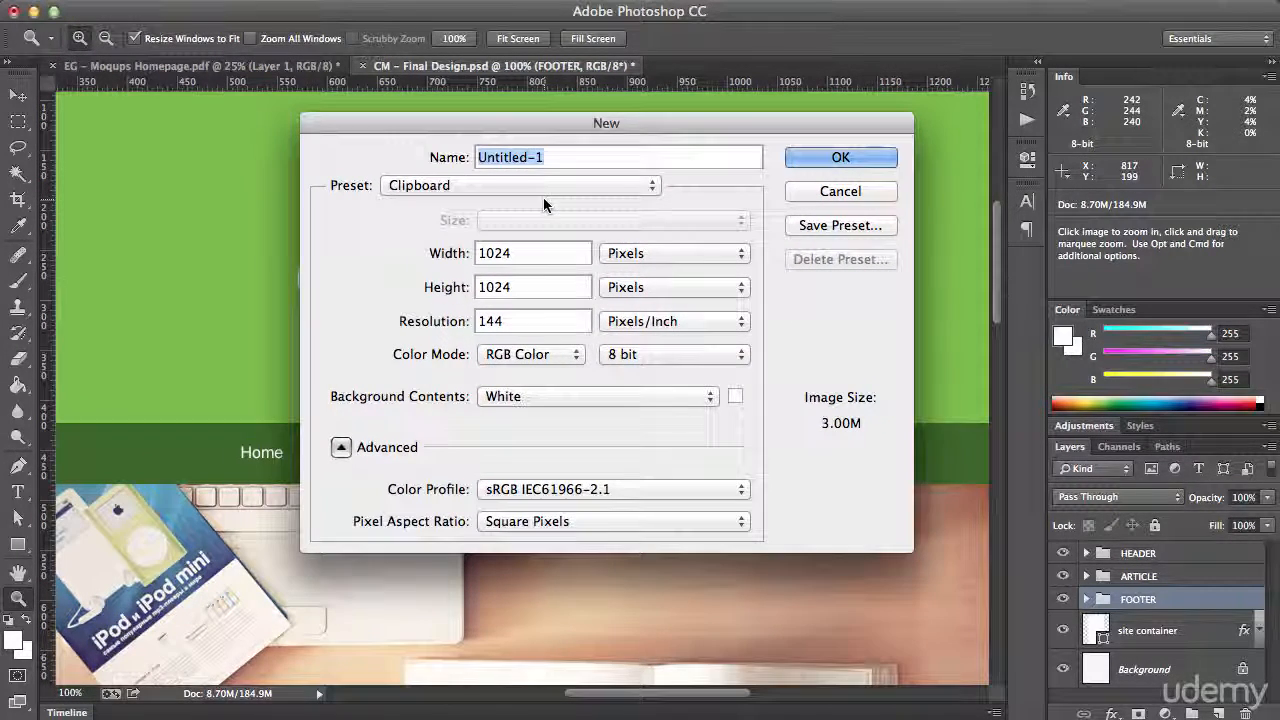
pyautogui.write('Beginner Web ')
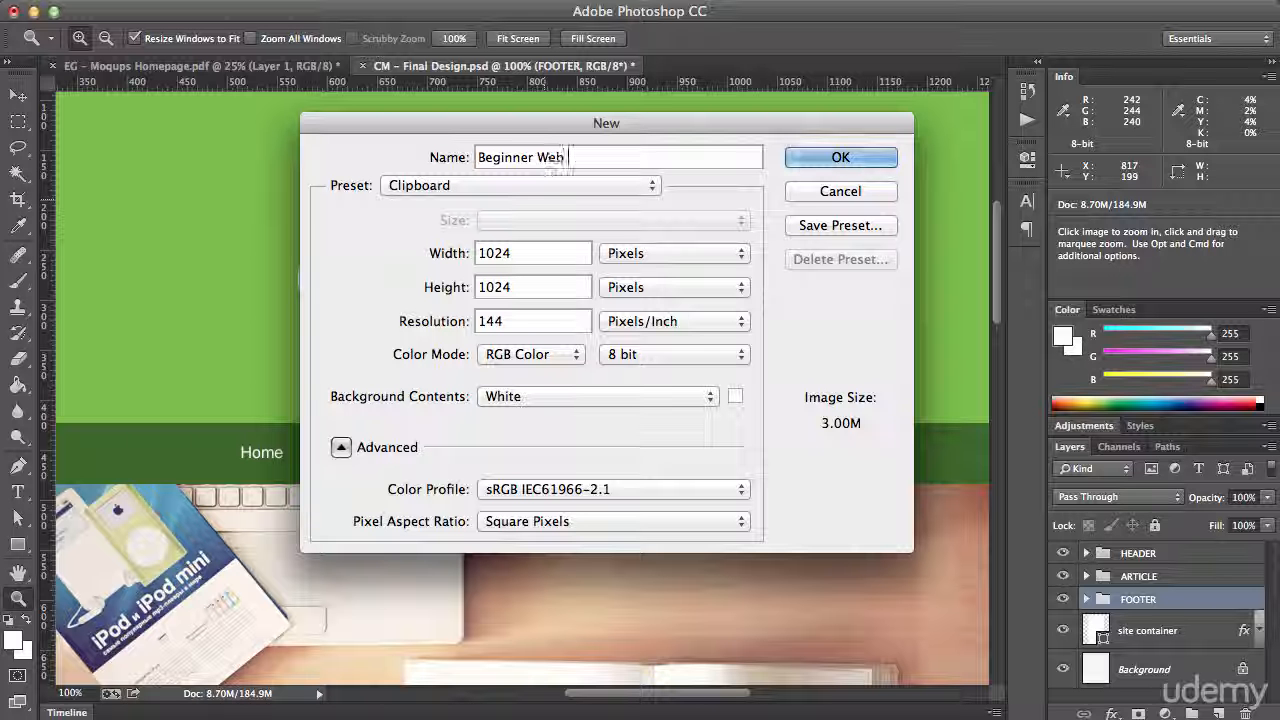
pyautogui.write('Page DEsig')
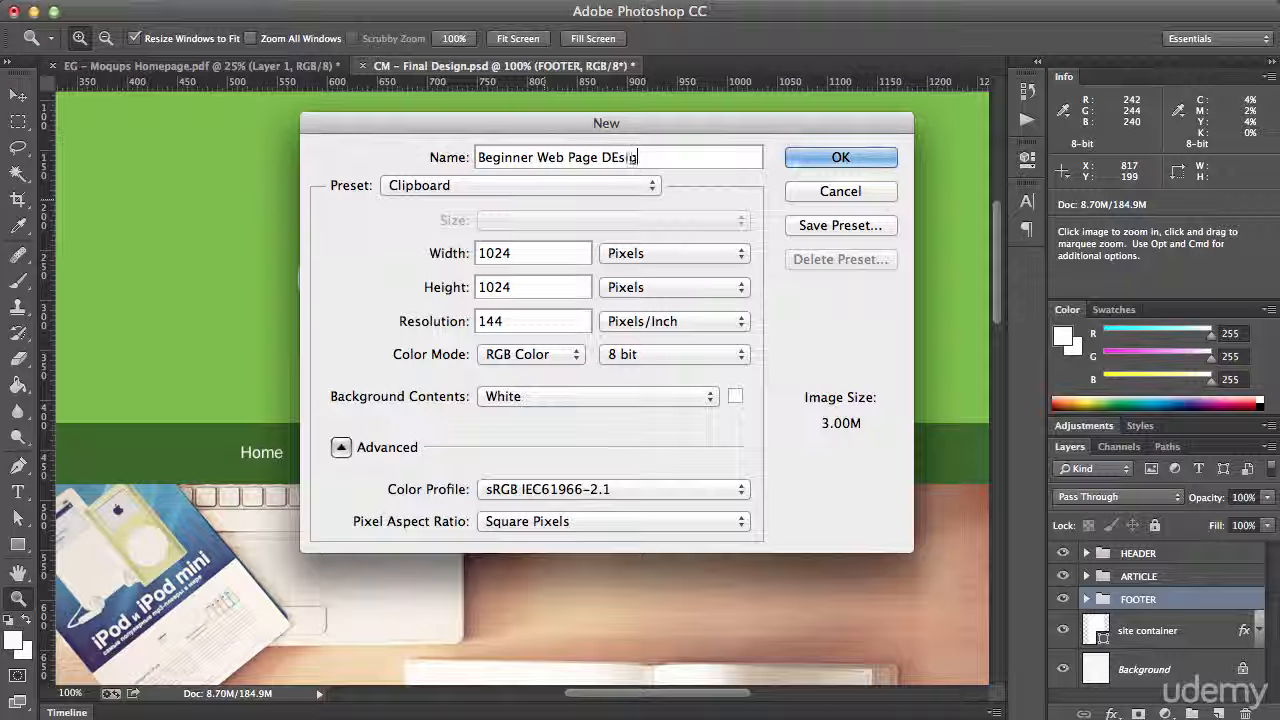
pyautogui.press('BackSpace')
pyautogui.press('BackSpace')
pyautogui.write('esign')
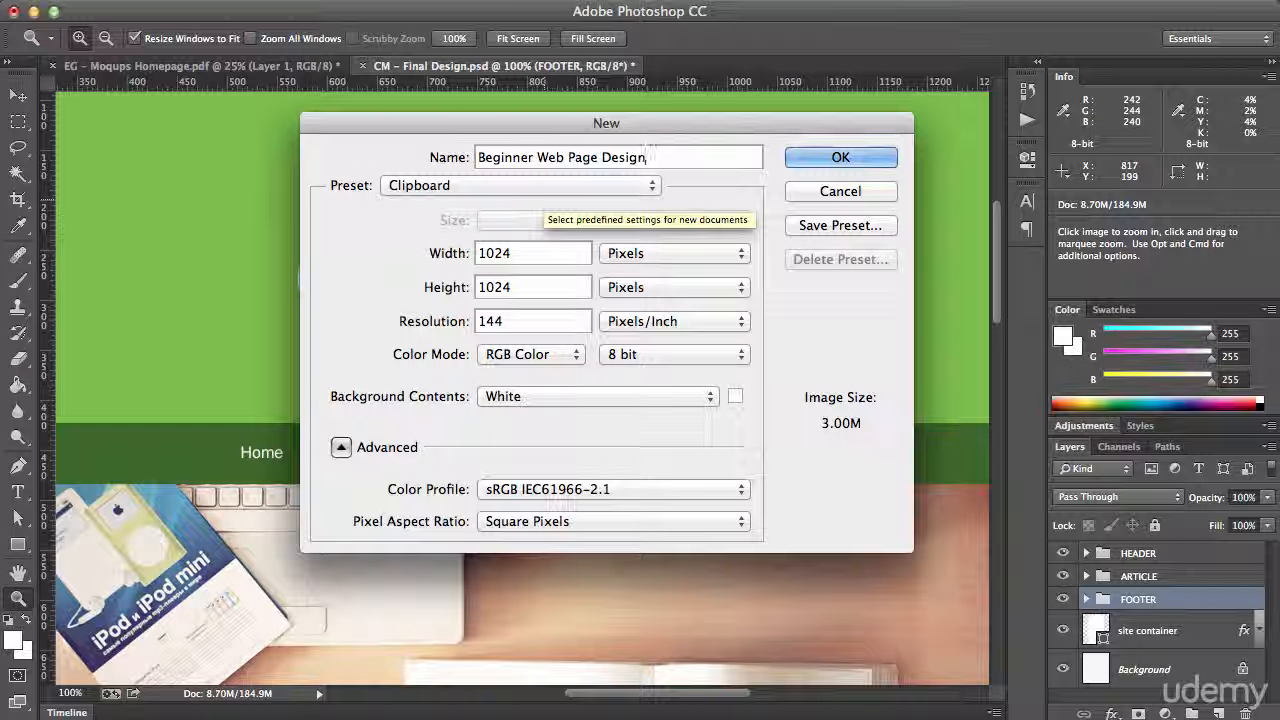
# Set the new document's width to 1600 and height to 1900 pixels, change its resolution, and create it
pyautogui.press('Tab')
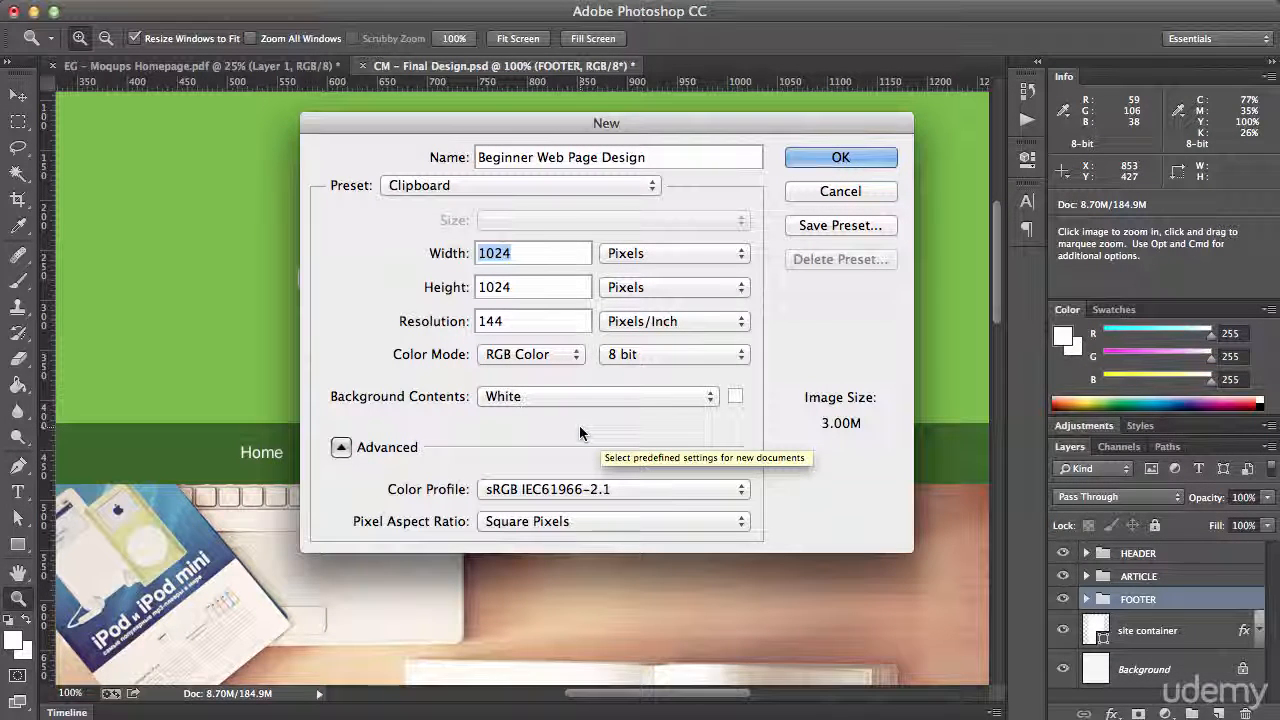
pyautogui.write('1699')
pyautogui.press('BackSpace')
pyautogui.press('BackSpace')
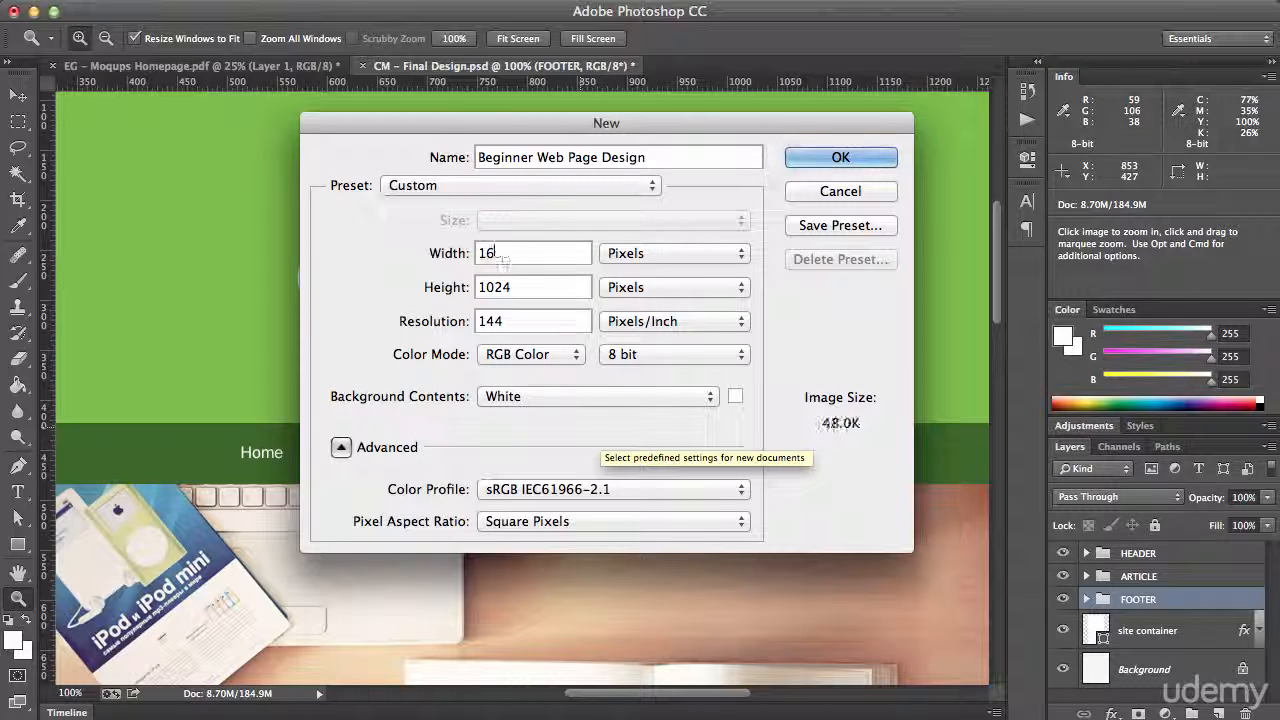
pyautogui.write('00')
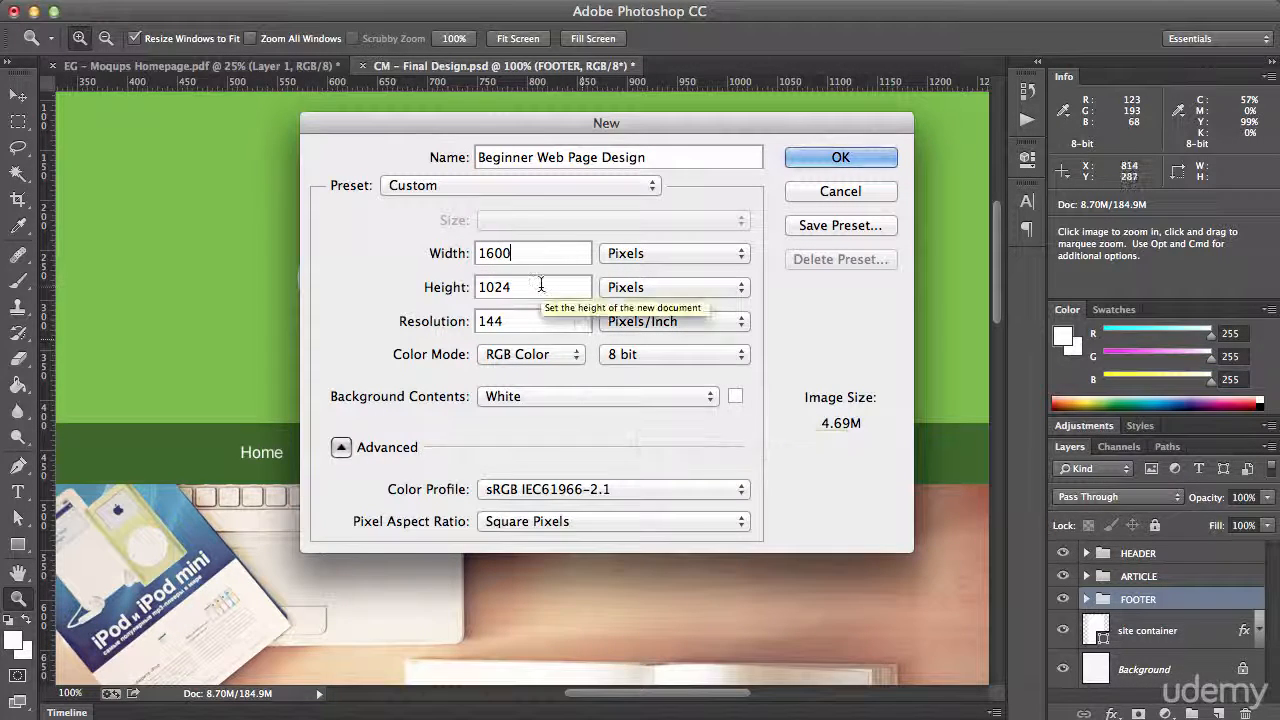
pyautogui.press('Tab')
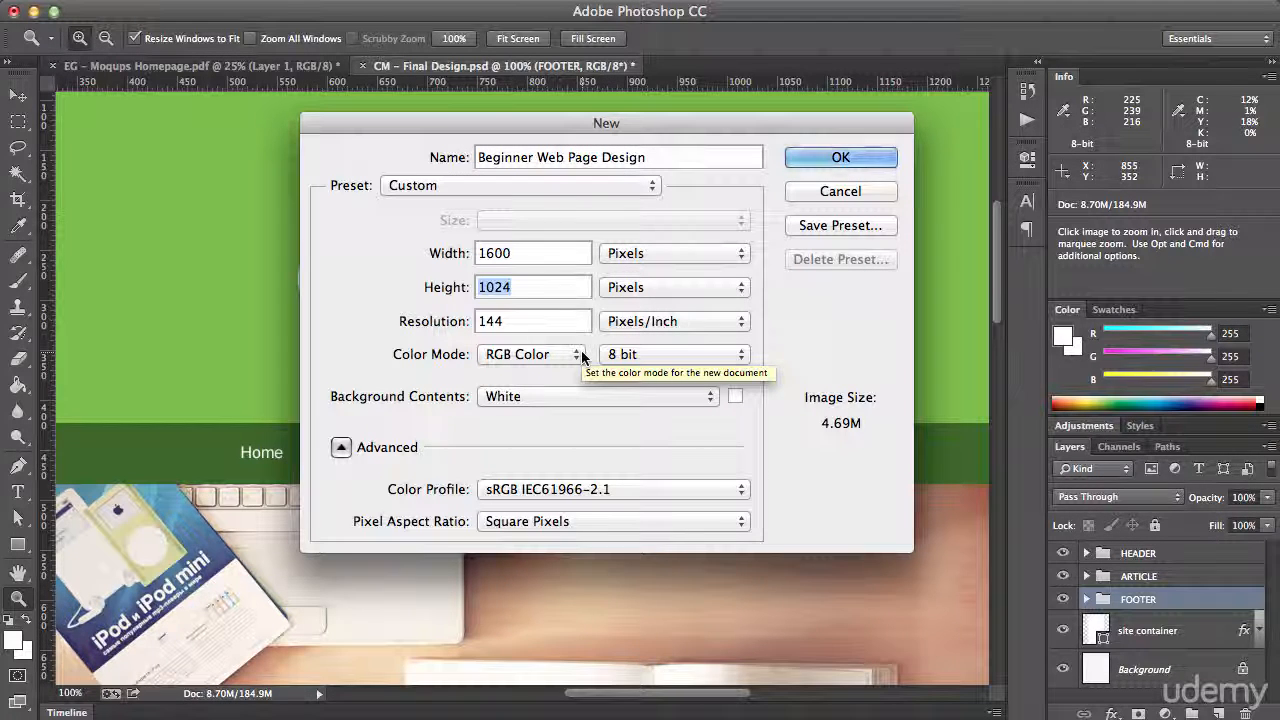
pyautogui.write('19')
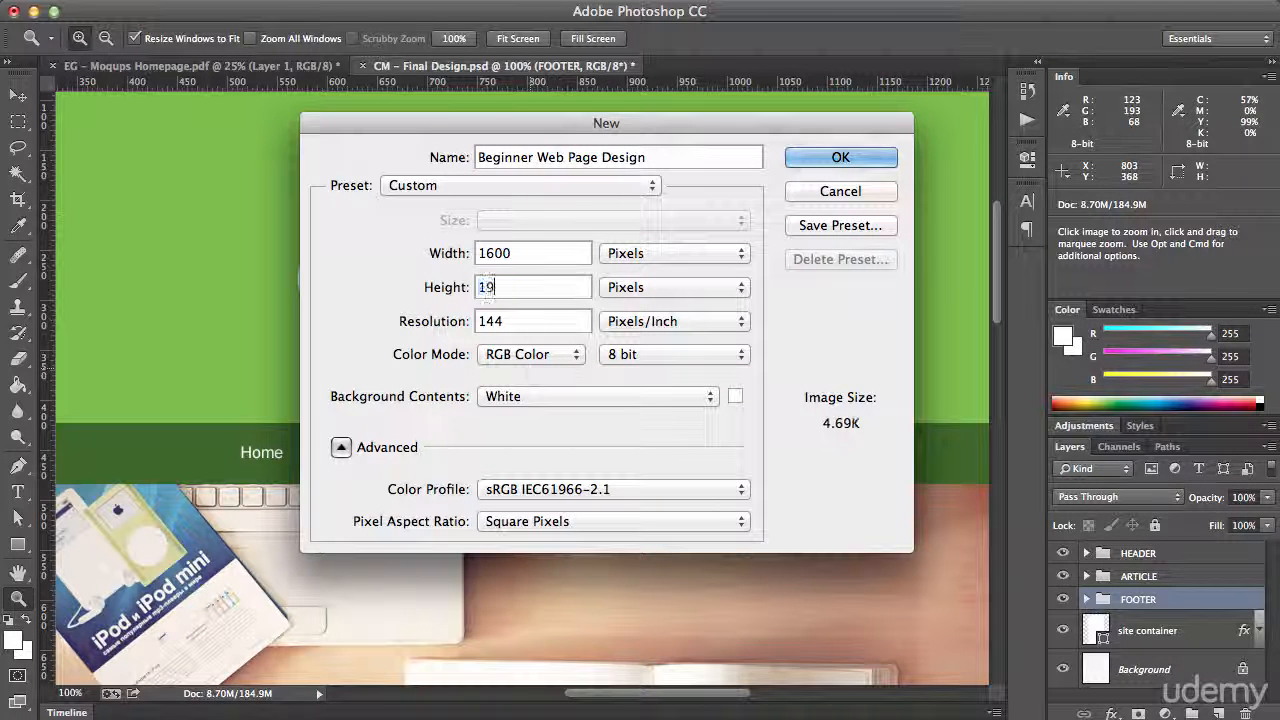
pyautogui.write('00')
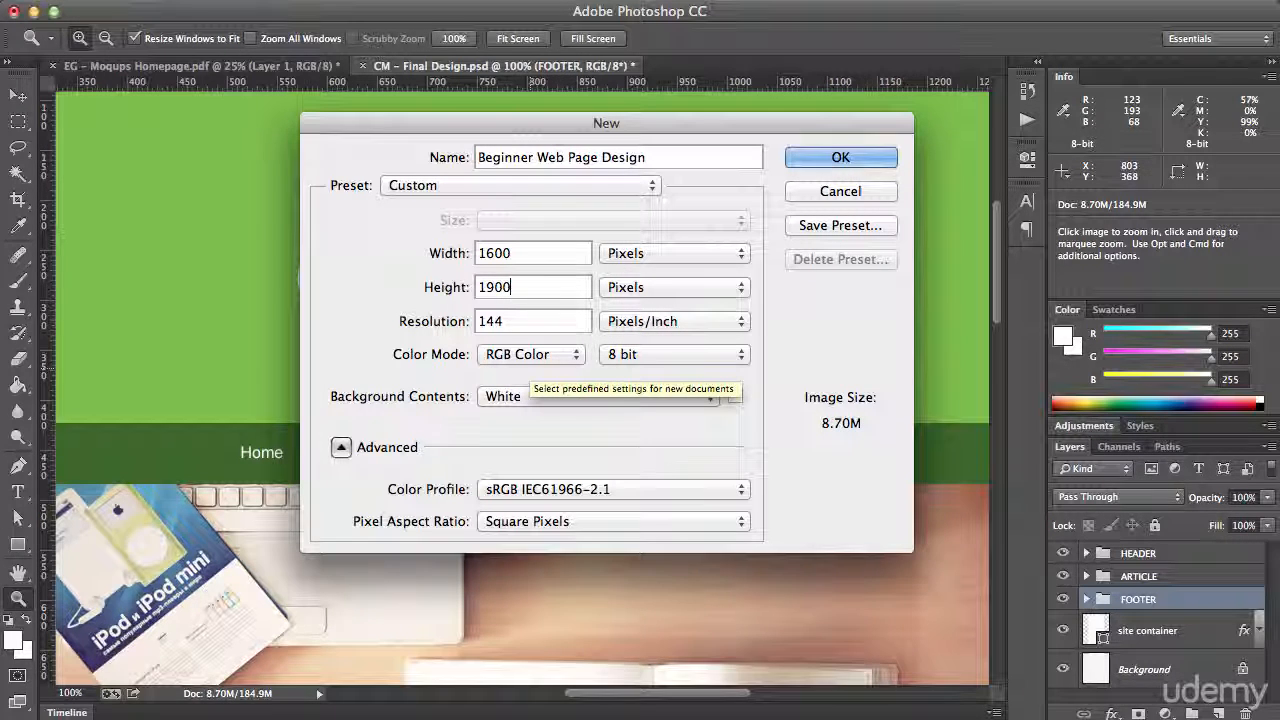
pyautogui.doubleClick(525, 320)
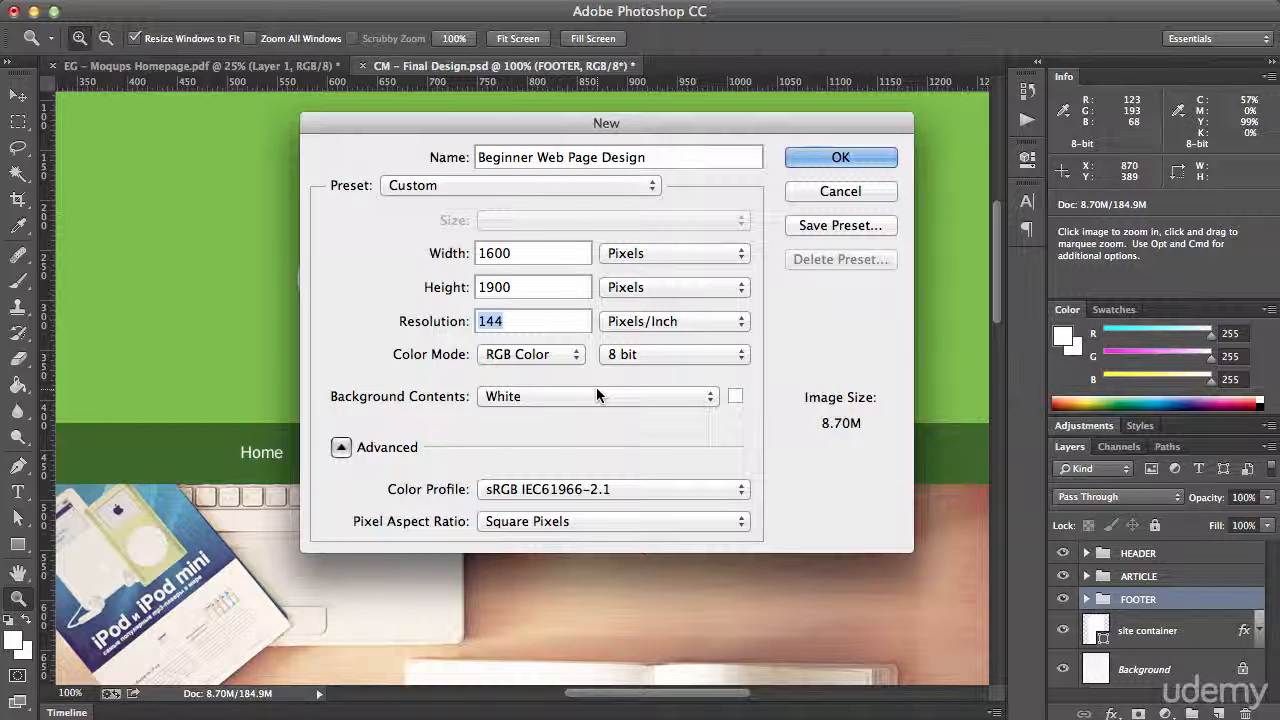
pyautogui.write('7')
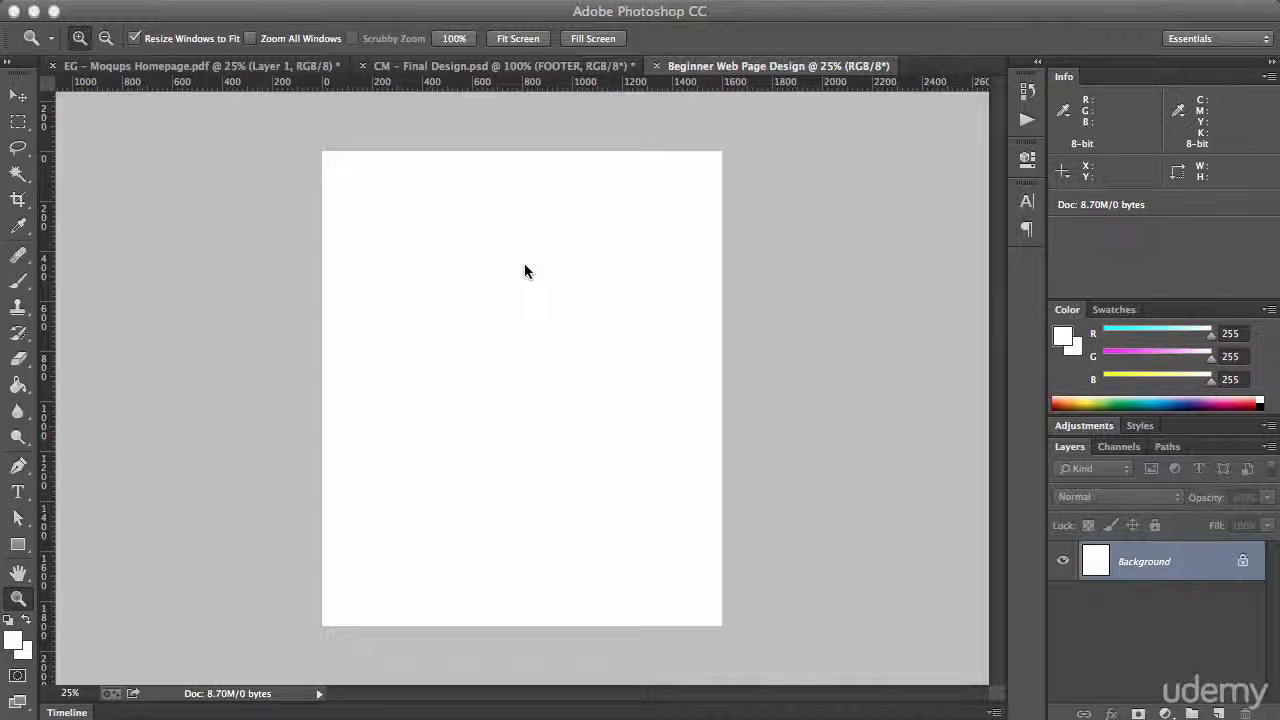
# Set the foreground colour to hex f7f7f7
pyautogui.click(12, 645)
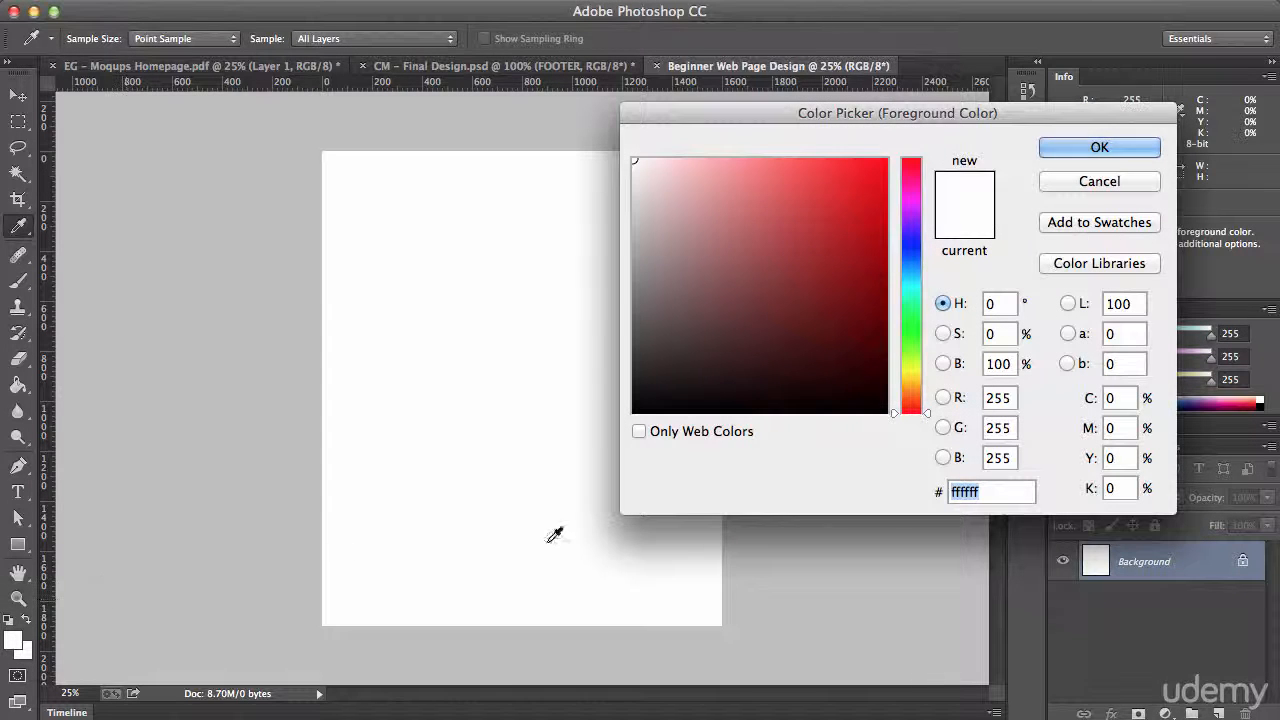
pyautogui.write('f7f7f7')
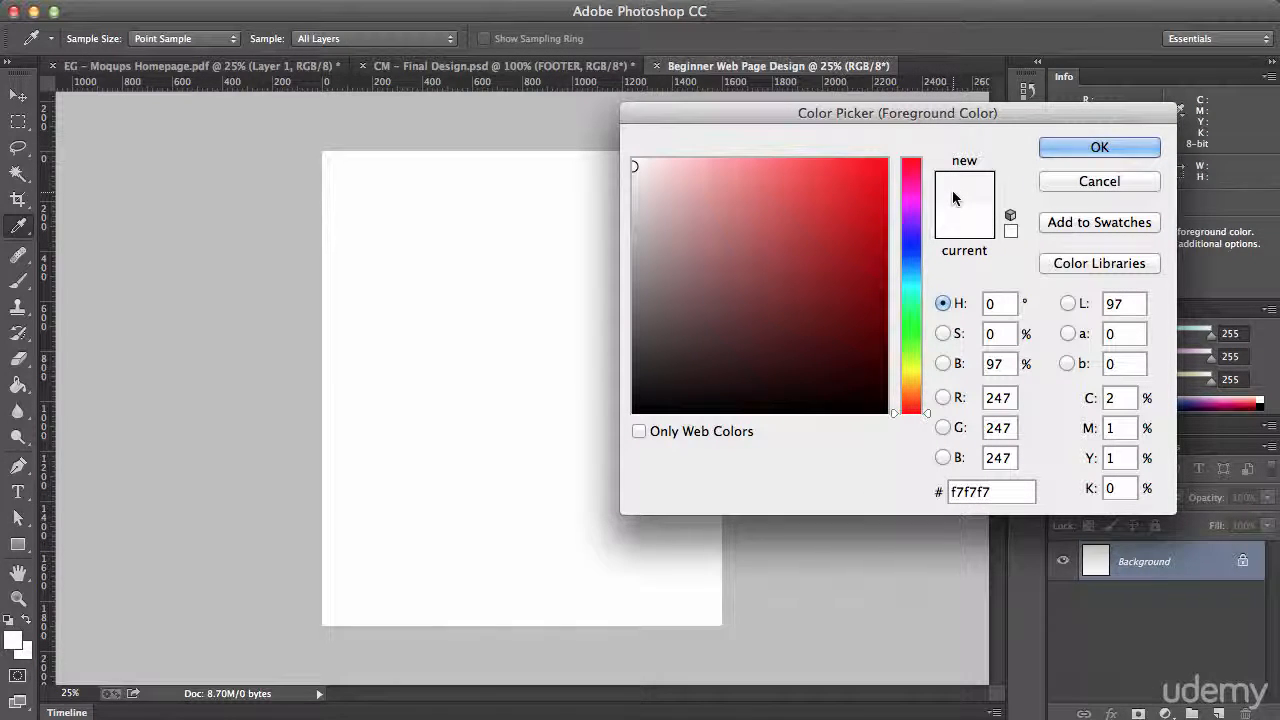
pyautogui.click(885, 160)
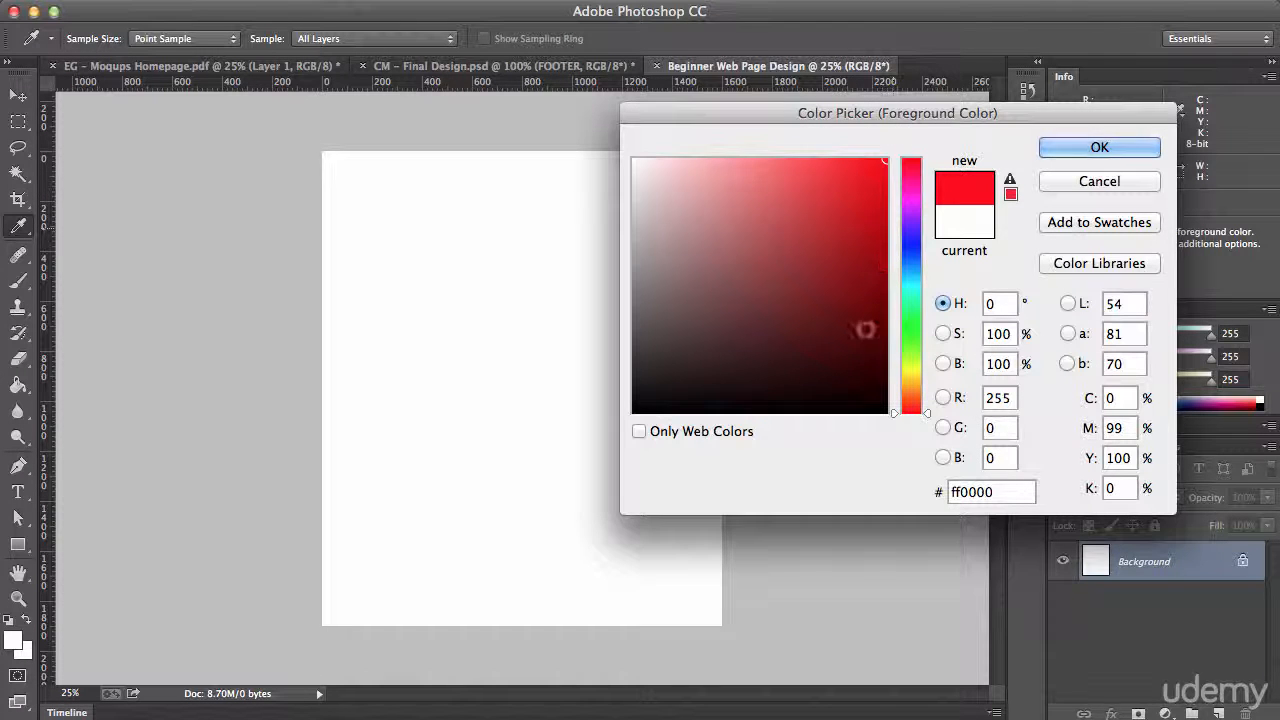
pyautogui.moveTo(1020, 491); pyautogui.dragTo(914, 491)
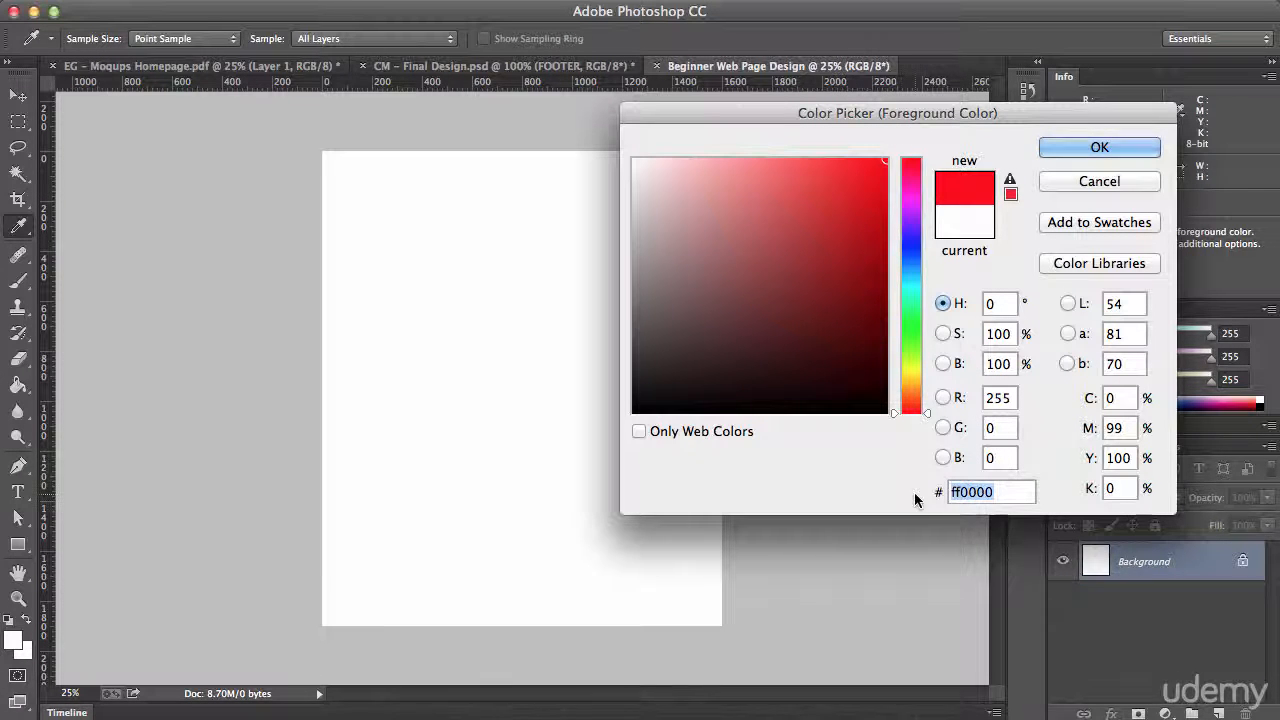
pyautogui.write('f7f7f7')
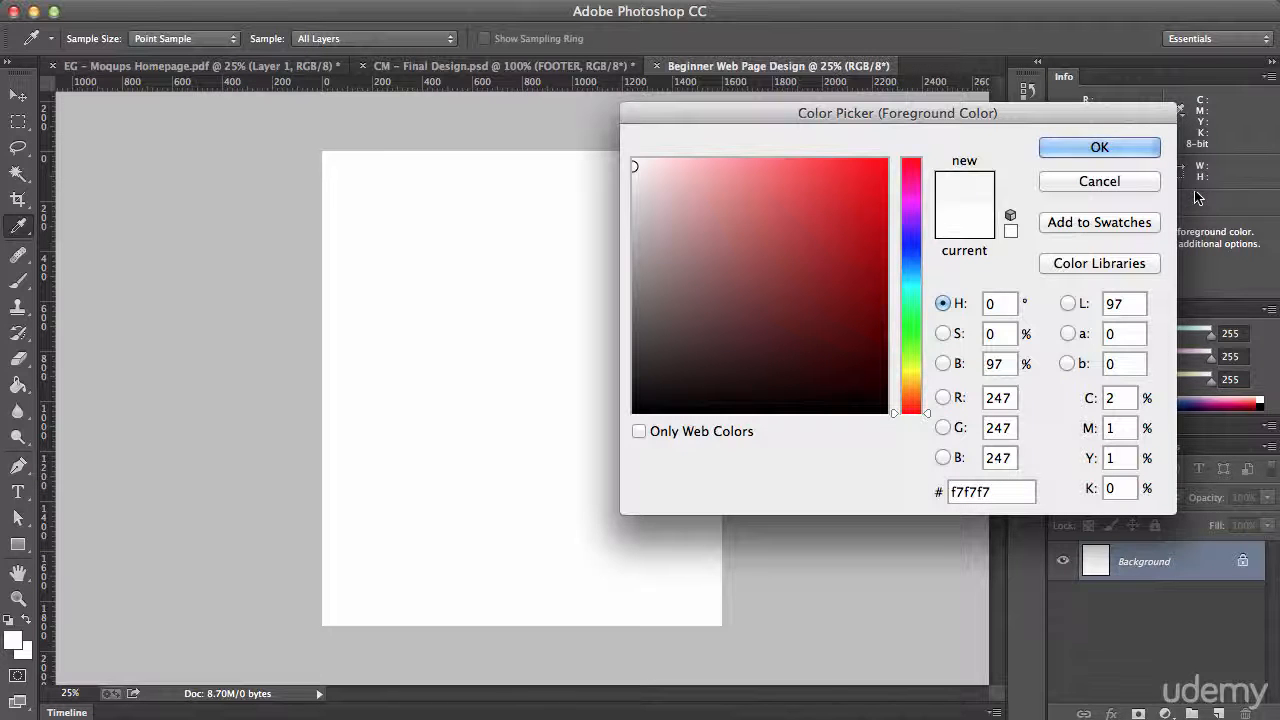
pyautogui.click(1097, 148)
pyautogui.press('z')
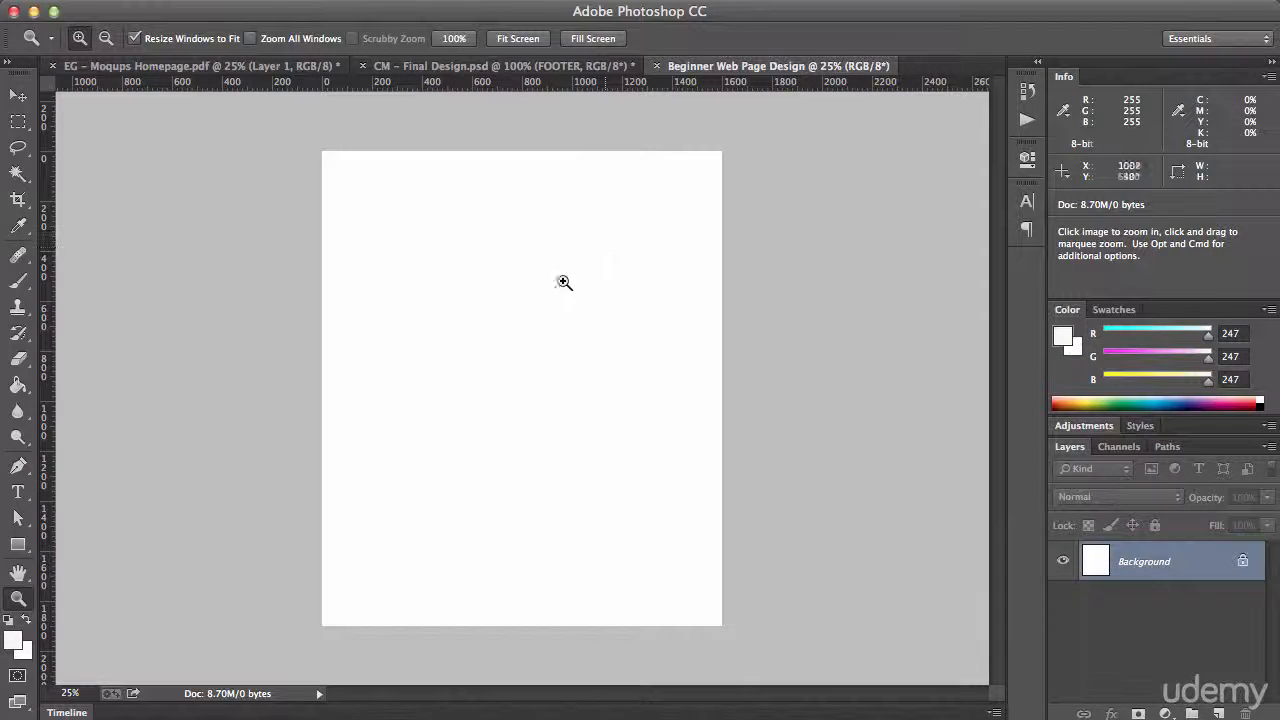
# Fill the Background layer with the foreground colour using the Paint Bucket tool
pyautogui.click(17, 385)
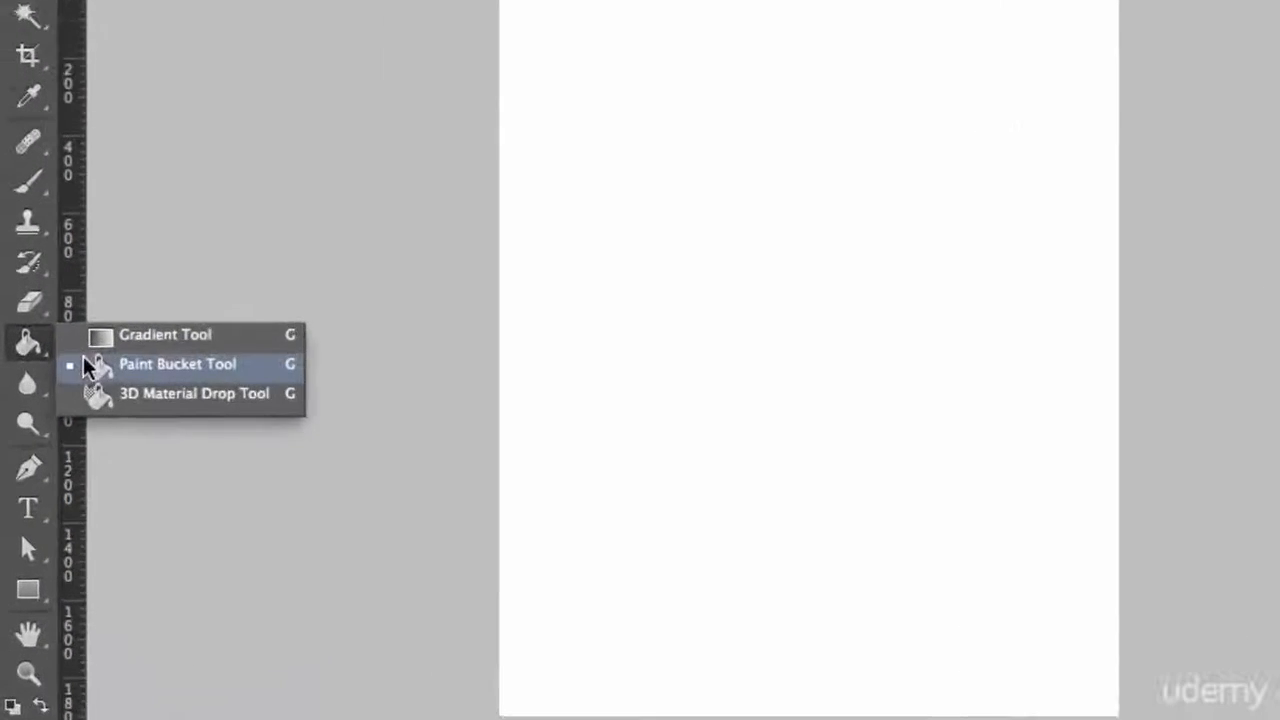
pyautogui.click(104, 368)
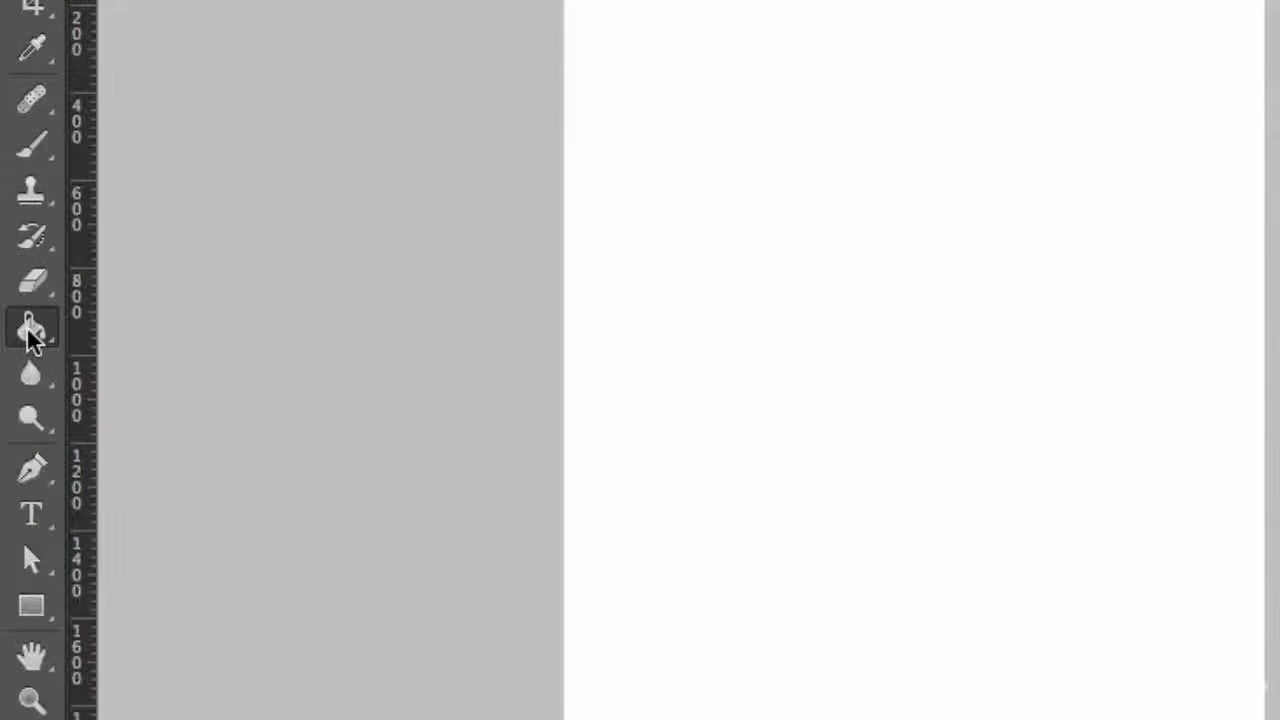
pyautogui.click(24, 353)
pyautogui.click(137, 320)
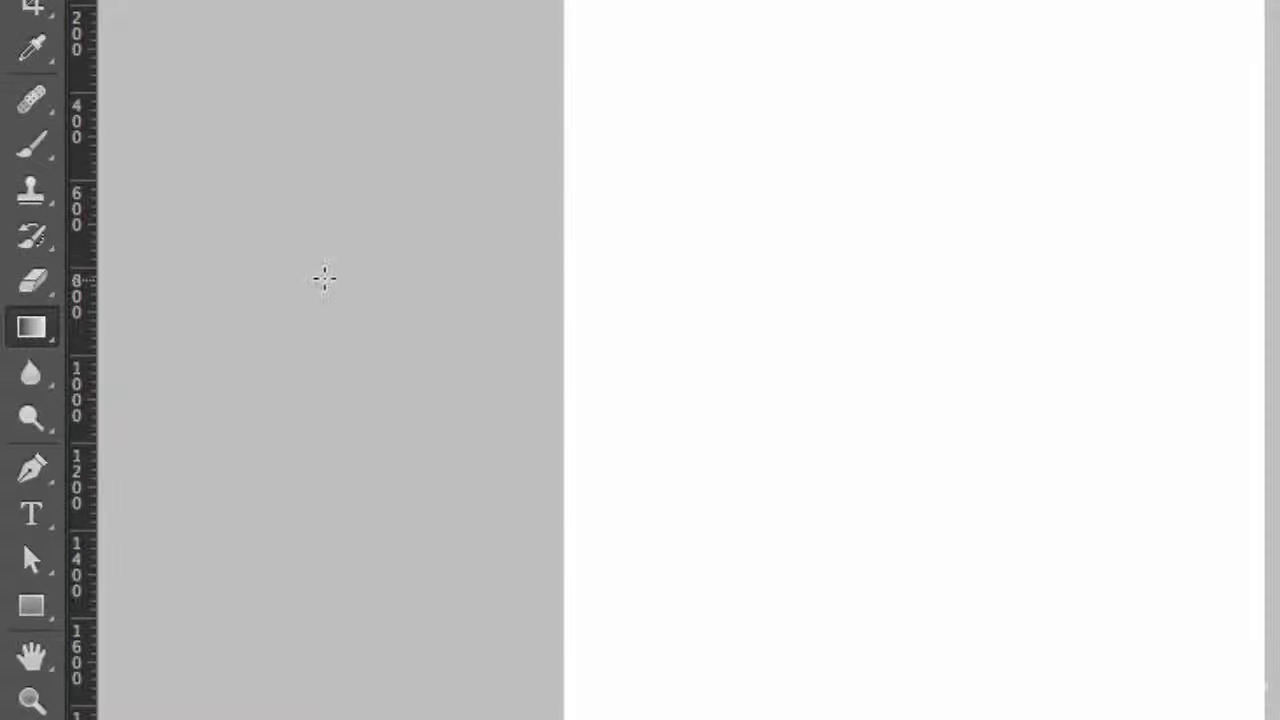
pyautogui.click(42, 338)
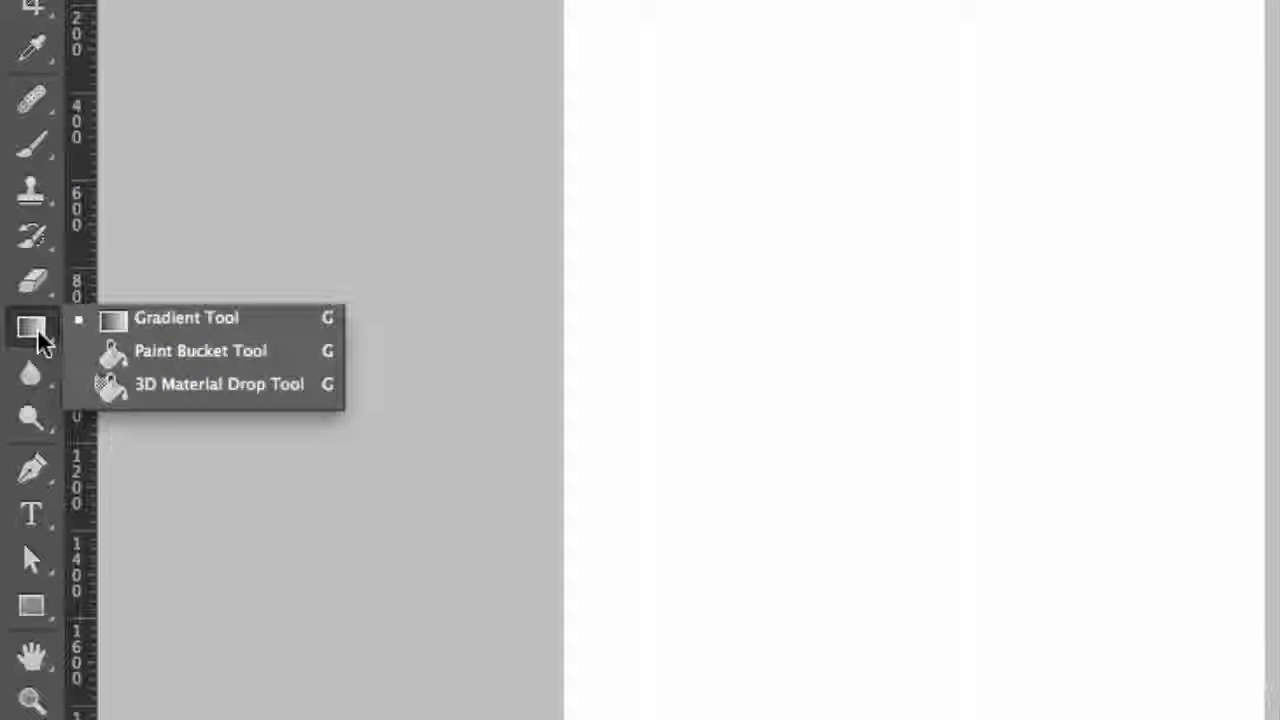
pyautogui.click(140, 358)
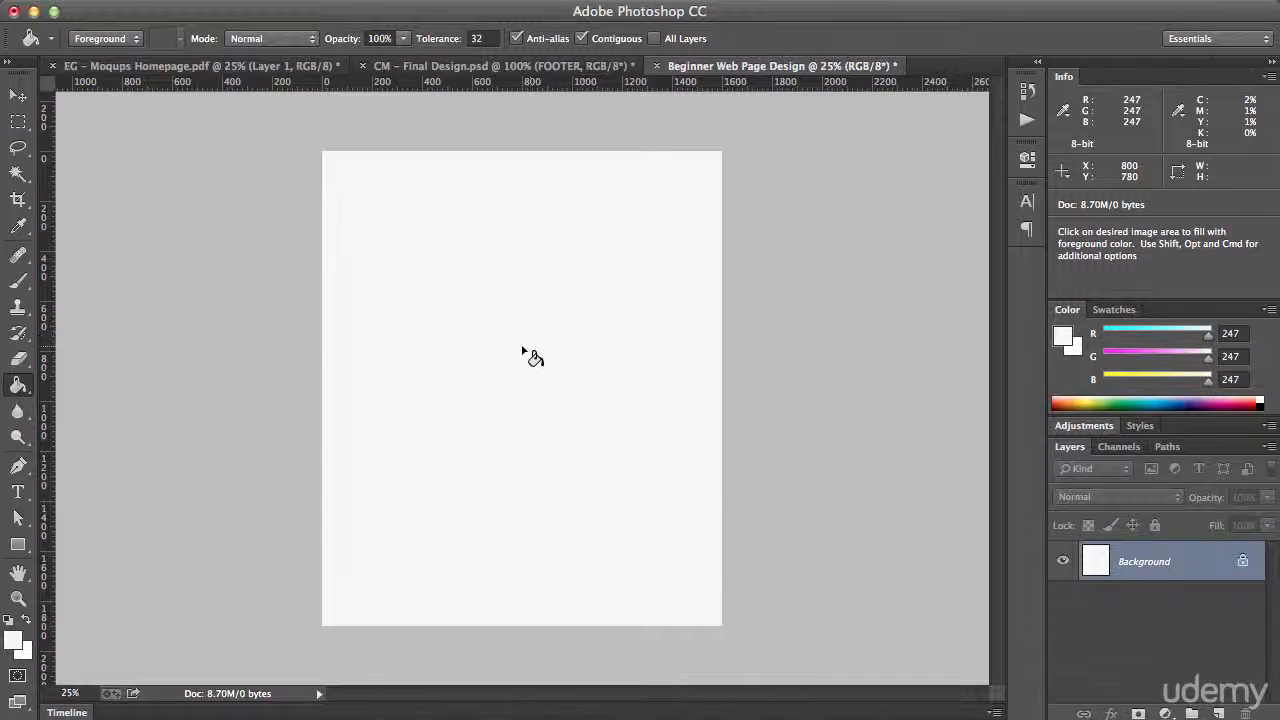
# Select a full-width band about 1600 by 383 pixels across the upper middle of the page with the Rectangular Marquee tool
pyautogui.press('m')
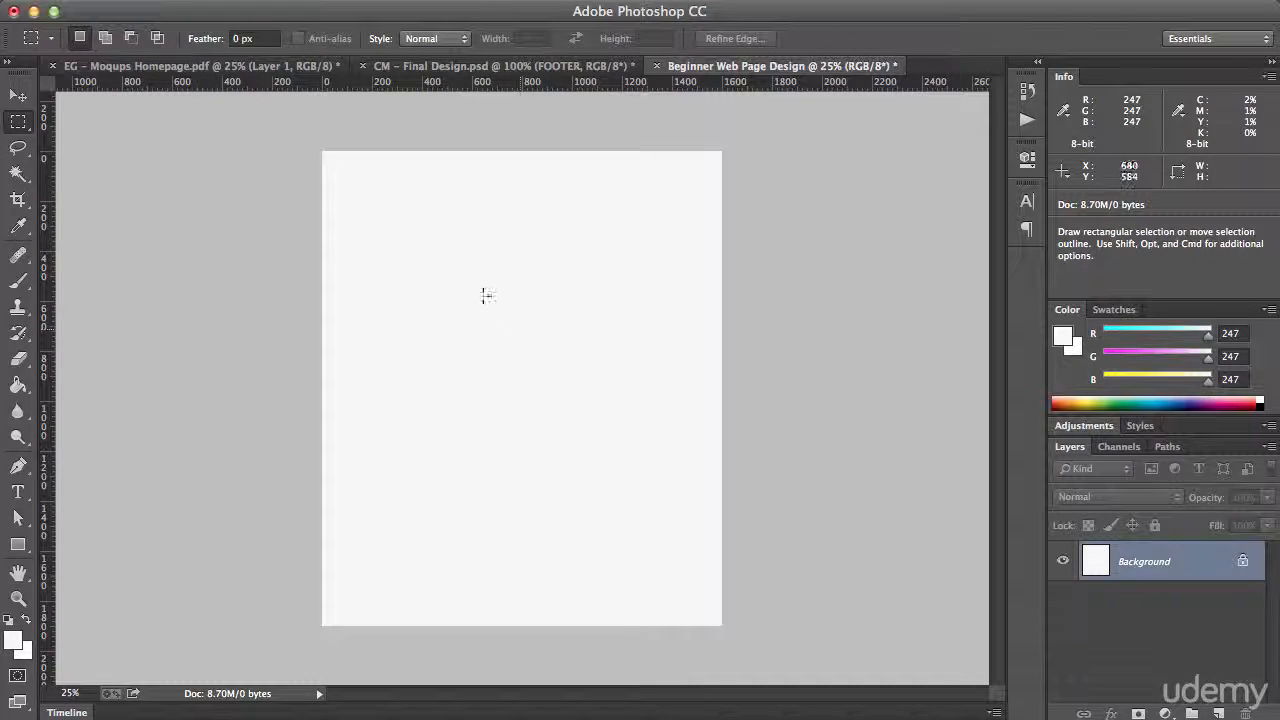
pyautogui.moveTo(321, 281); pyautogui.dragTo(721, 377)
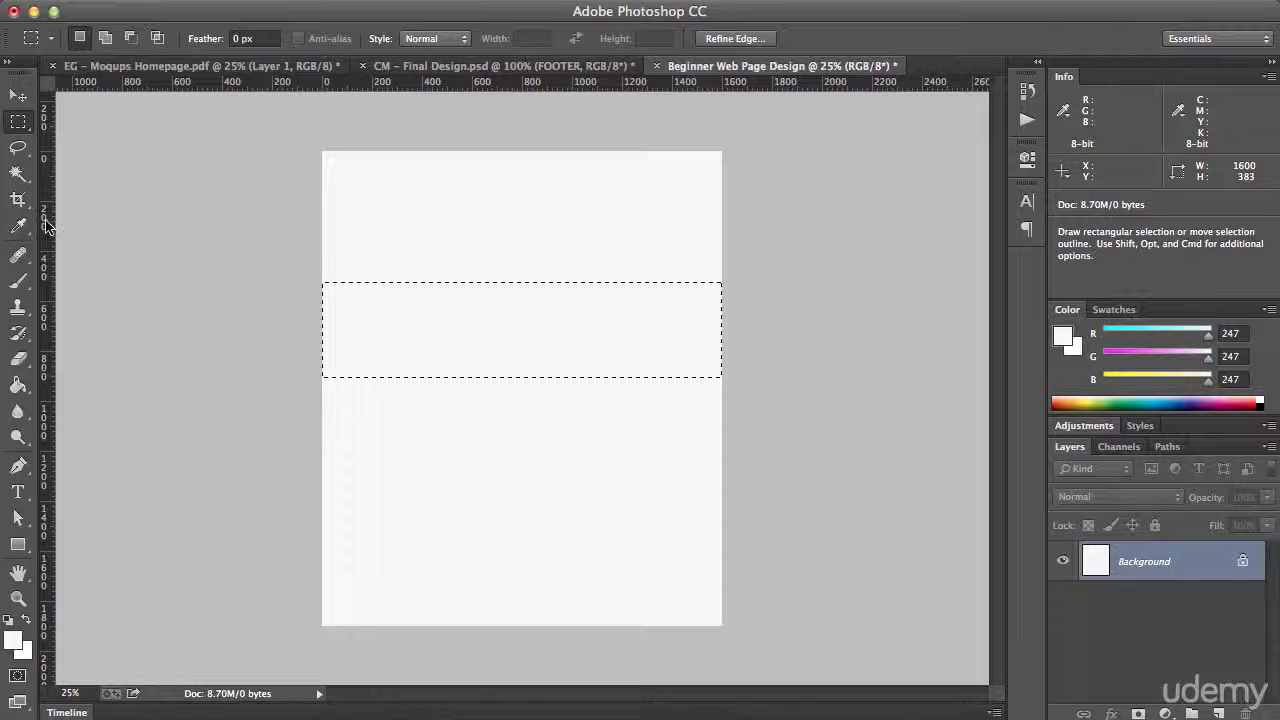
# Check that the rulers are switched on and that their unit is pixels
pyautogui.click(493, 1)
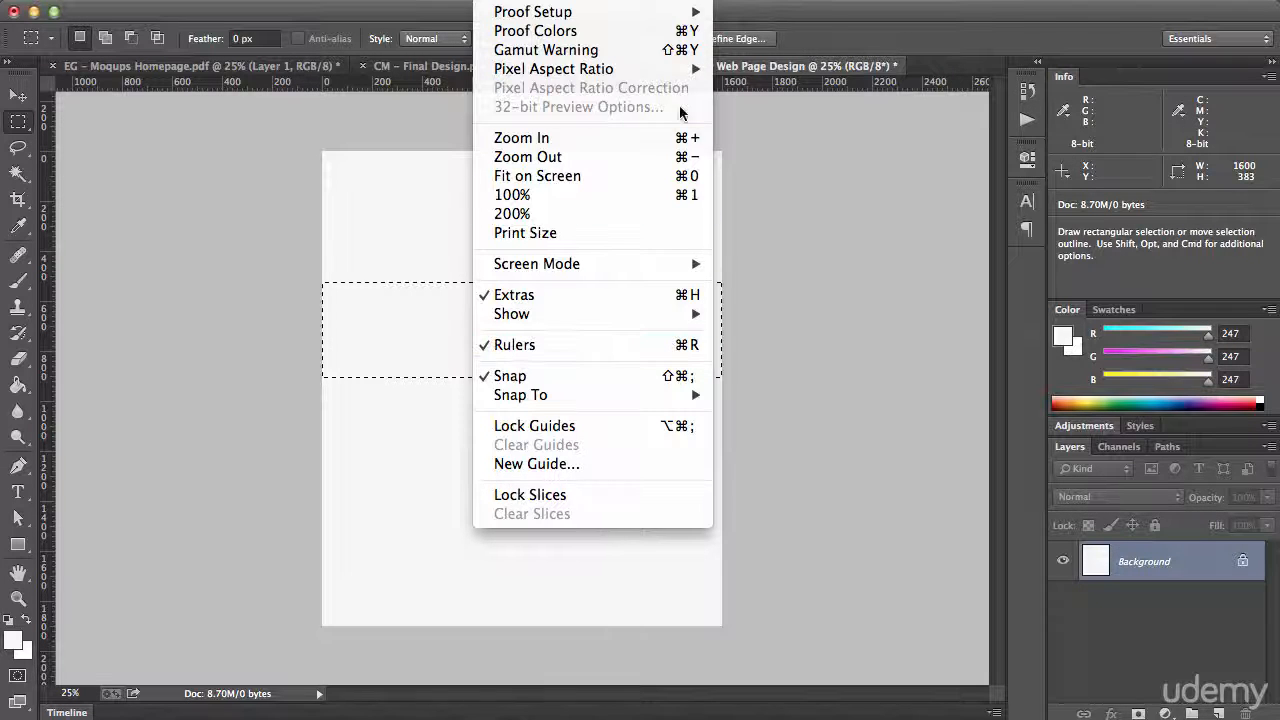
pyautogui.click(827, 32)
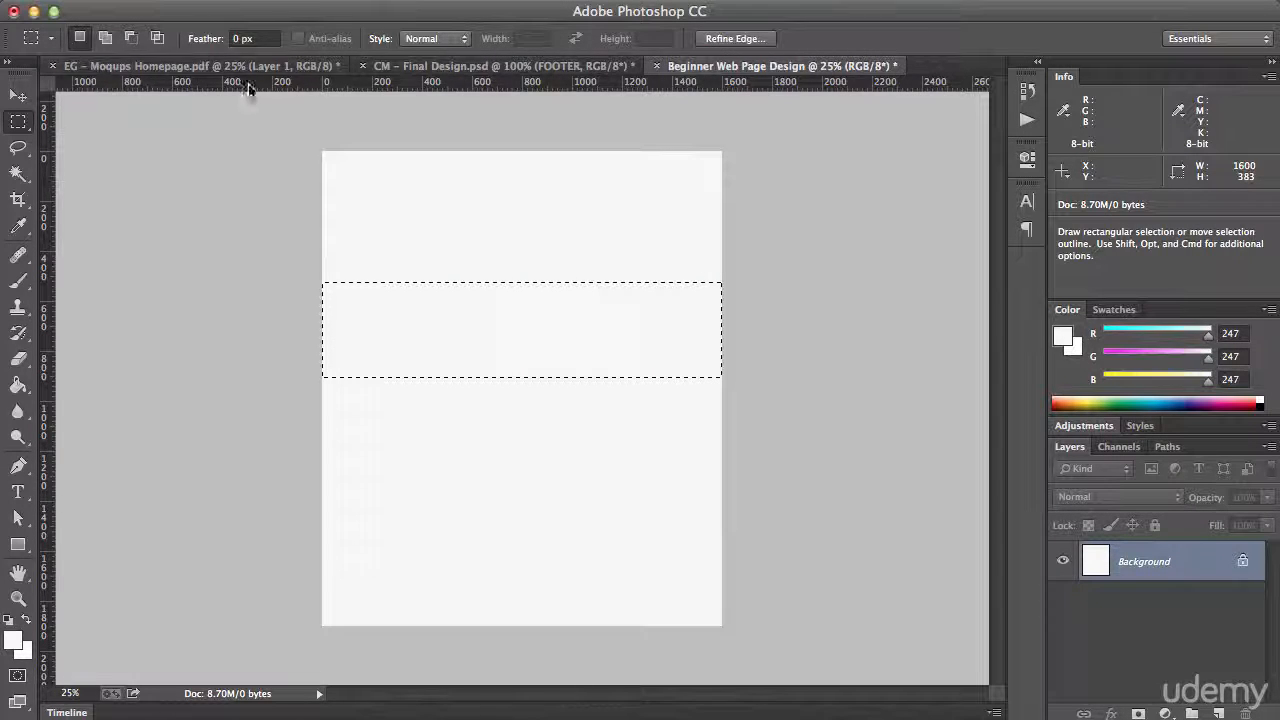
pyautogui.rightClick(476, 81)
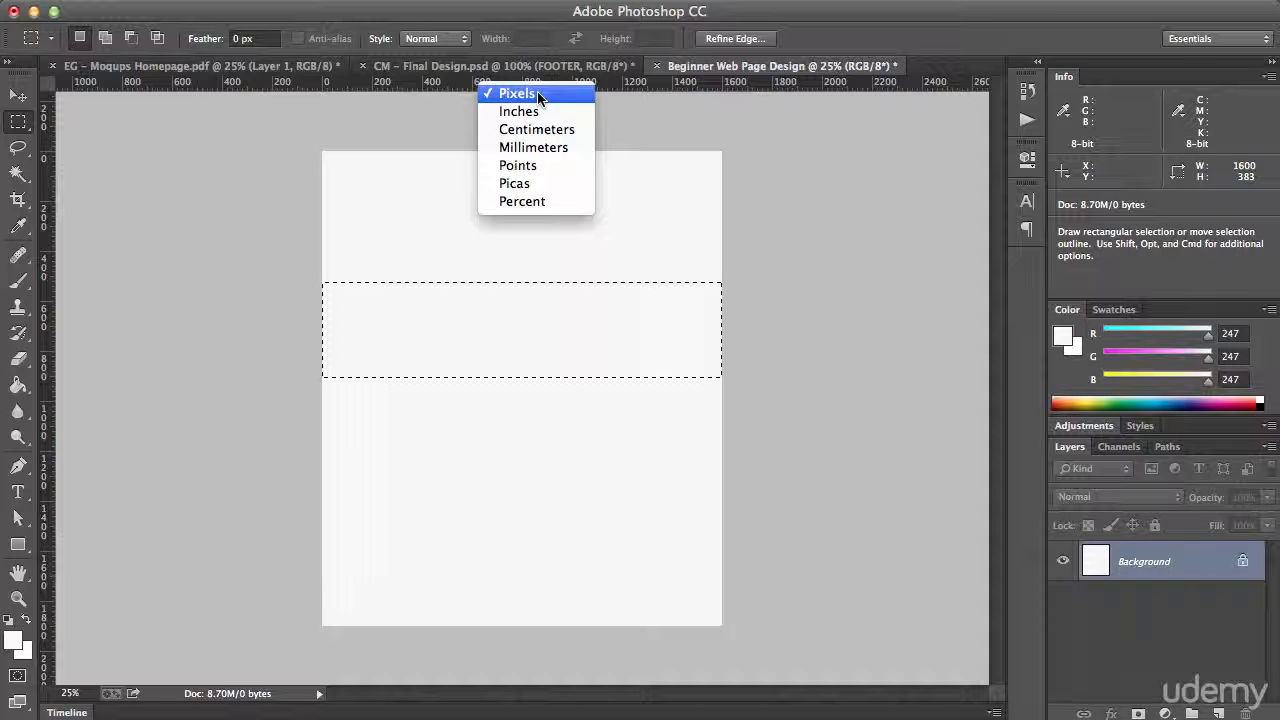
pyautogui.click(757, 29)
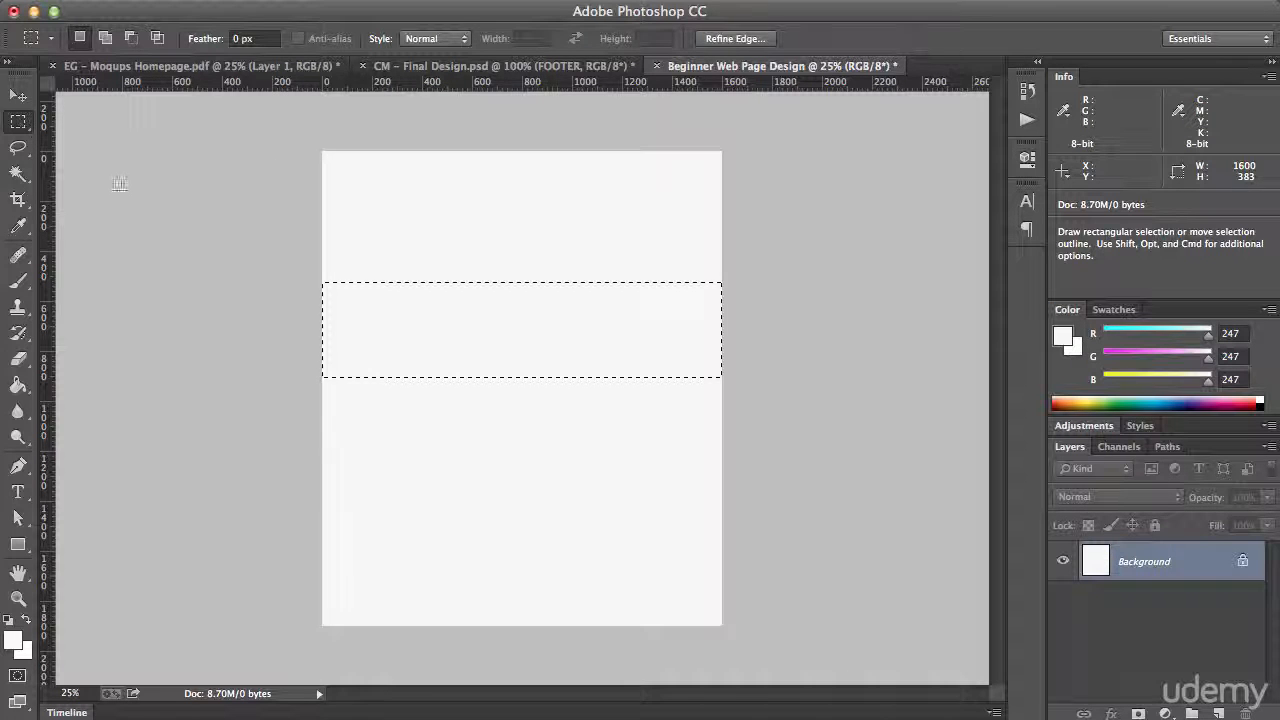
# Select a full-width band about 1600 by 634 pixels, place a vertical guide at its horizontal centre, and deselect
pyautogui.moveTo(287, 234); pyautogui.dragTo(730, 392)
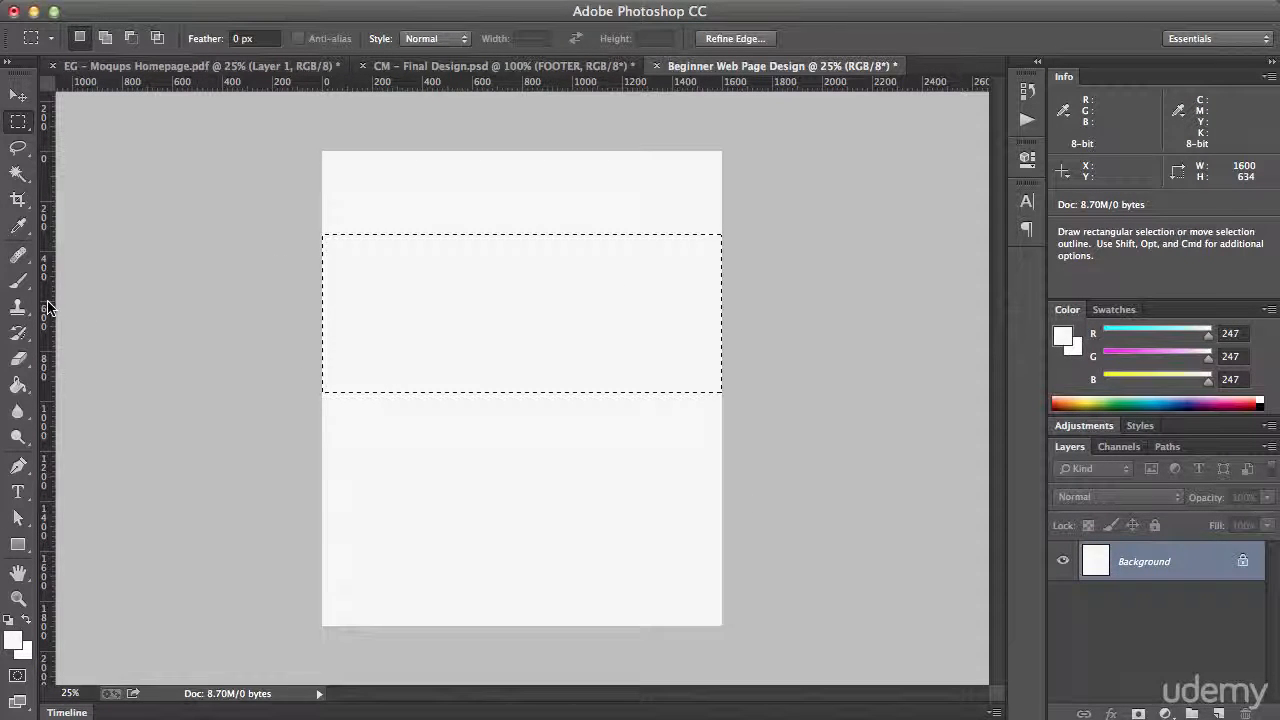
pyautogui.moveTo(47, 307); pyautogui.dragTo(523, 318)
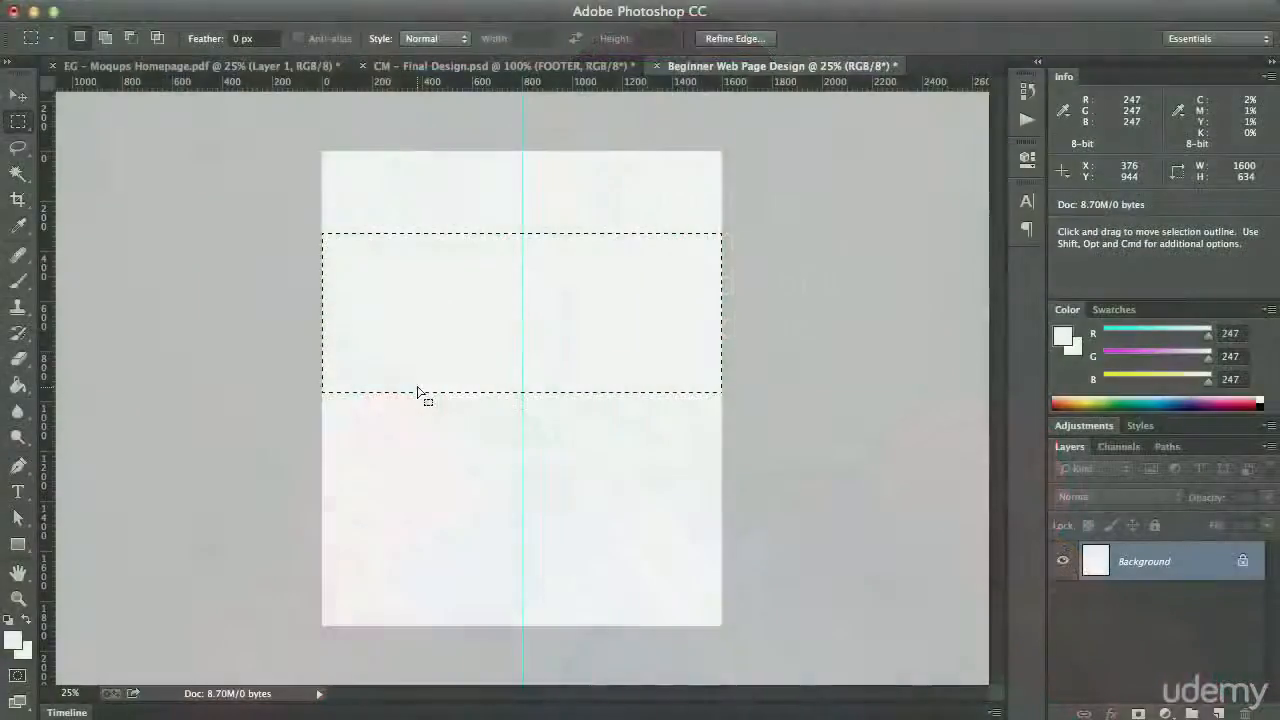
pyautogui.click(440, 204)
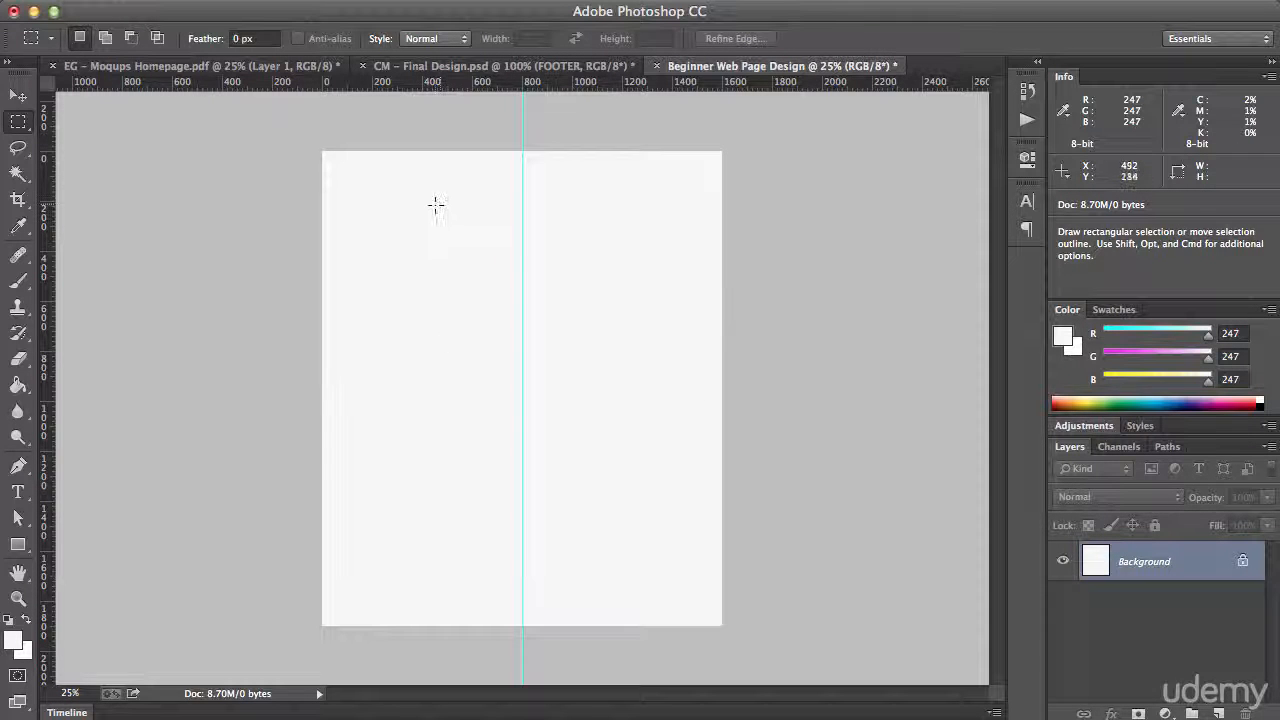
# Select a box about 161 by 152 pixels against the page's top edge with the Rectangular Marquee tool
pyautogui.press('super+plus')
pyautogui.press('super+plus')
pyautogui.press('super+plus')
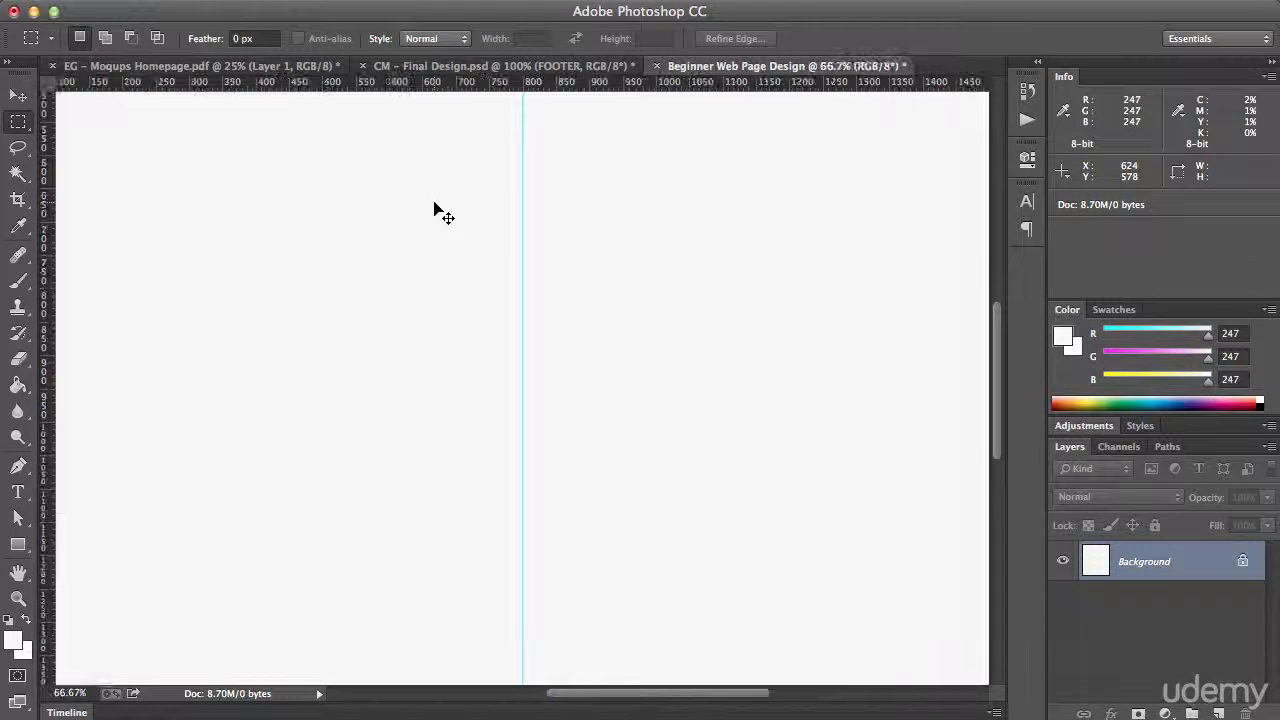
pyautogui.moveTo(434, 203)
pyautogui.mouseDown()
pyautogui.moveTo(453, 305)
pyautogui.moveTo(443, 557)
pyautogui.mouseUp()
pyautogui.moveTo(414, 310); pyautogui.dragTo(421, 411)
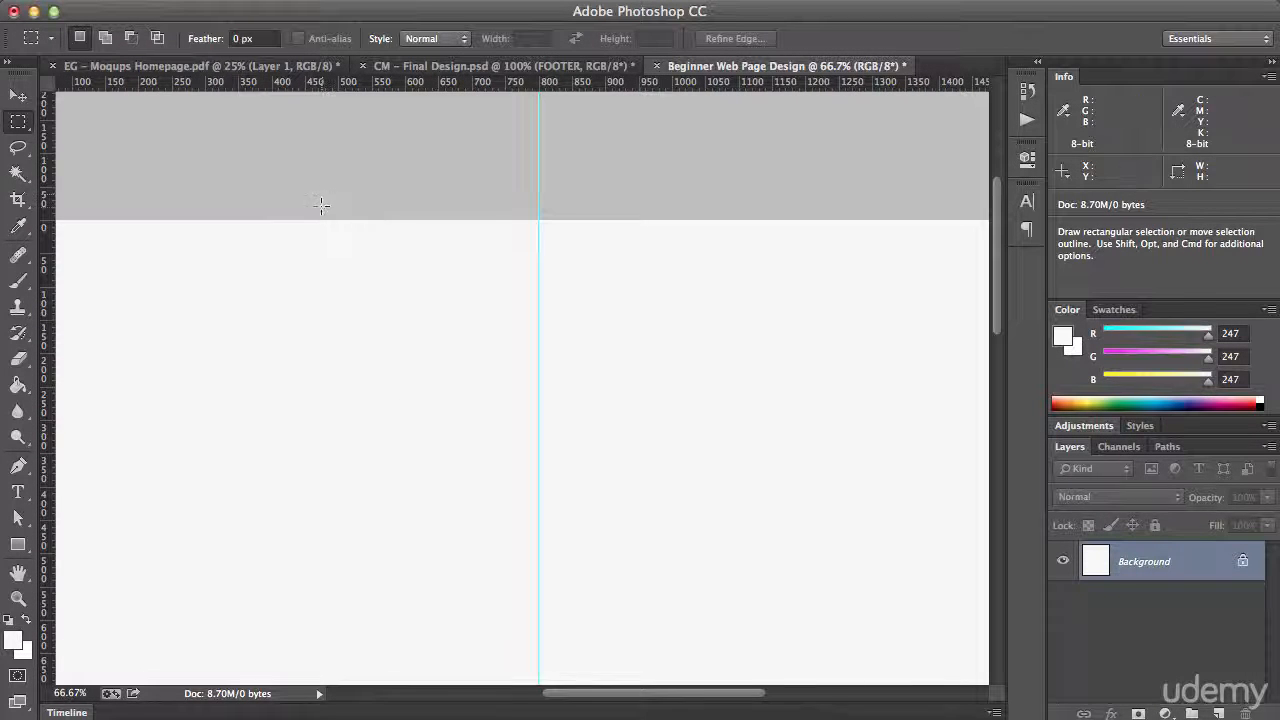
pyautogui.moveTo(314, 217); pyautogui.dragTo(425, 321)
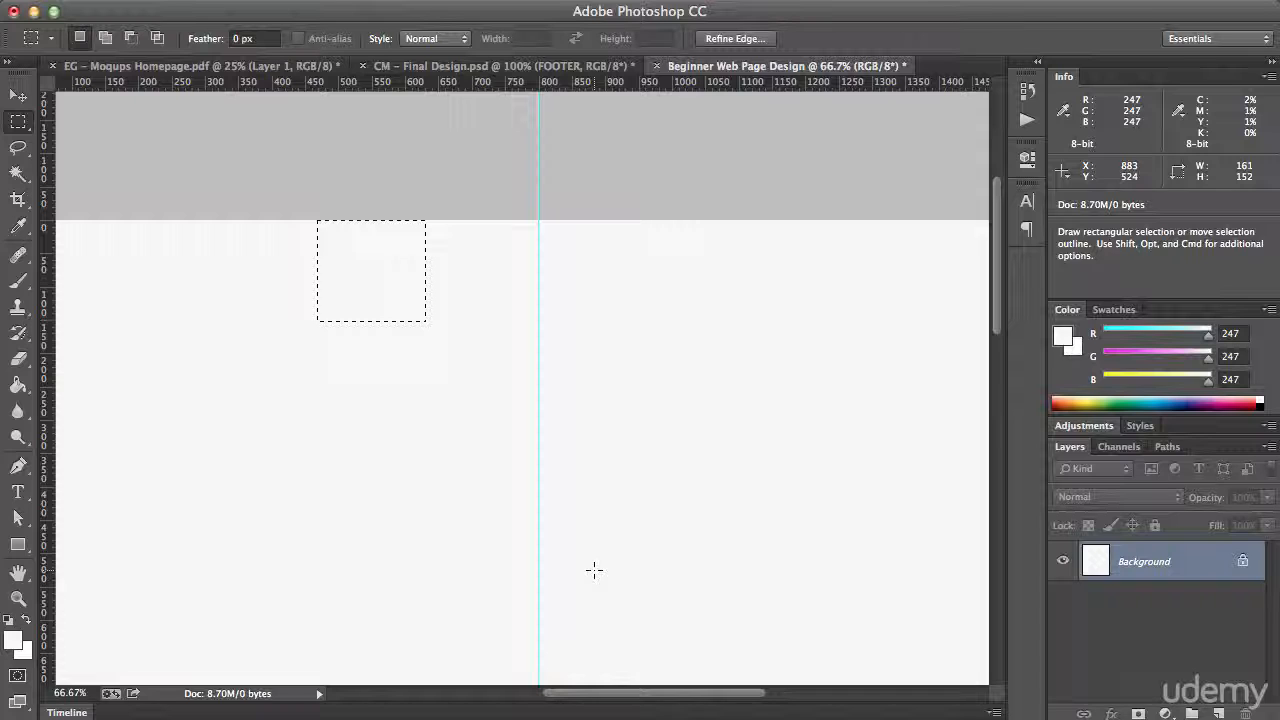
# Nudge the selection 60 pixels down from the page's top edge and place a horizontal guide along its upper side, clearing the selection
pyautogui.press('shift')
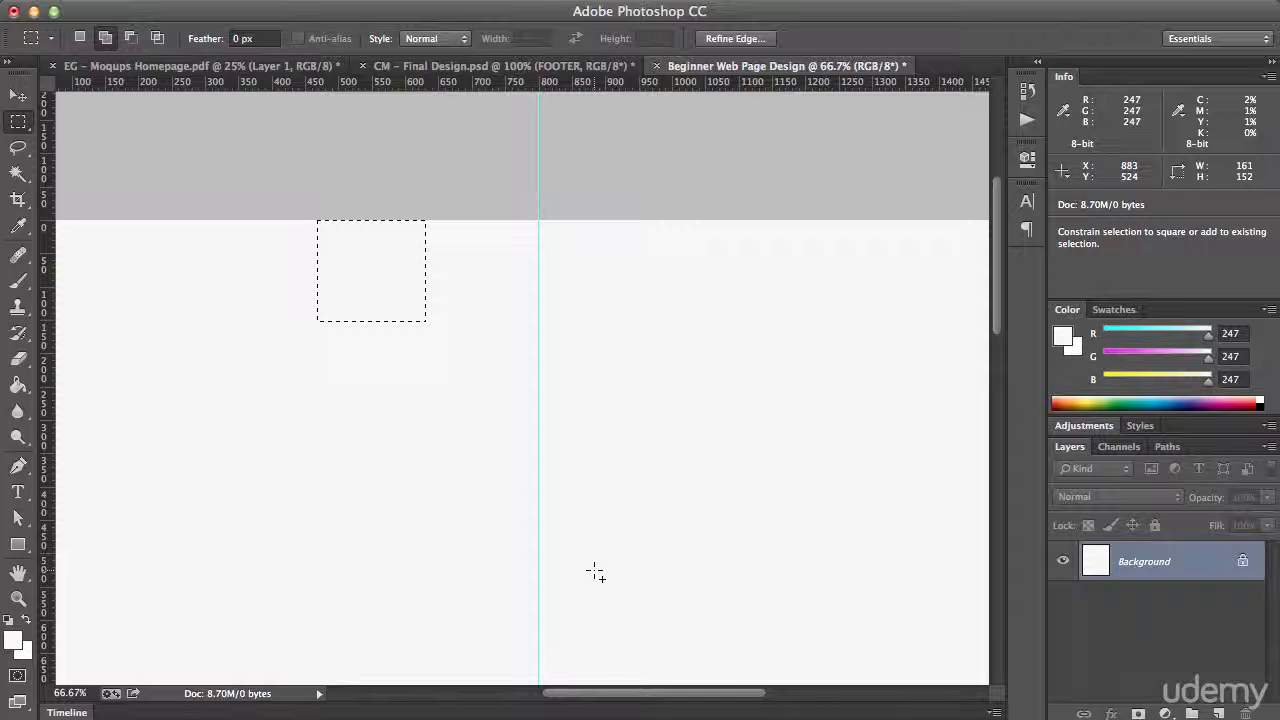
pyautogui.hotkey('shift', 'Down')
pyautogui.hotkey('shift', 'Down')
pyautogui.hotkey('shift', 'Up')
pyautogui.hotkey('shift', 'Up')
pyautogui.hotkey('shift', 'Up')
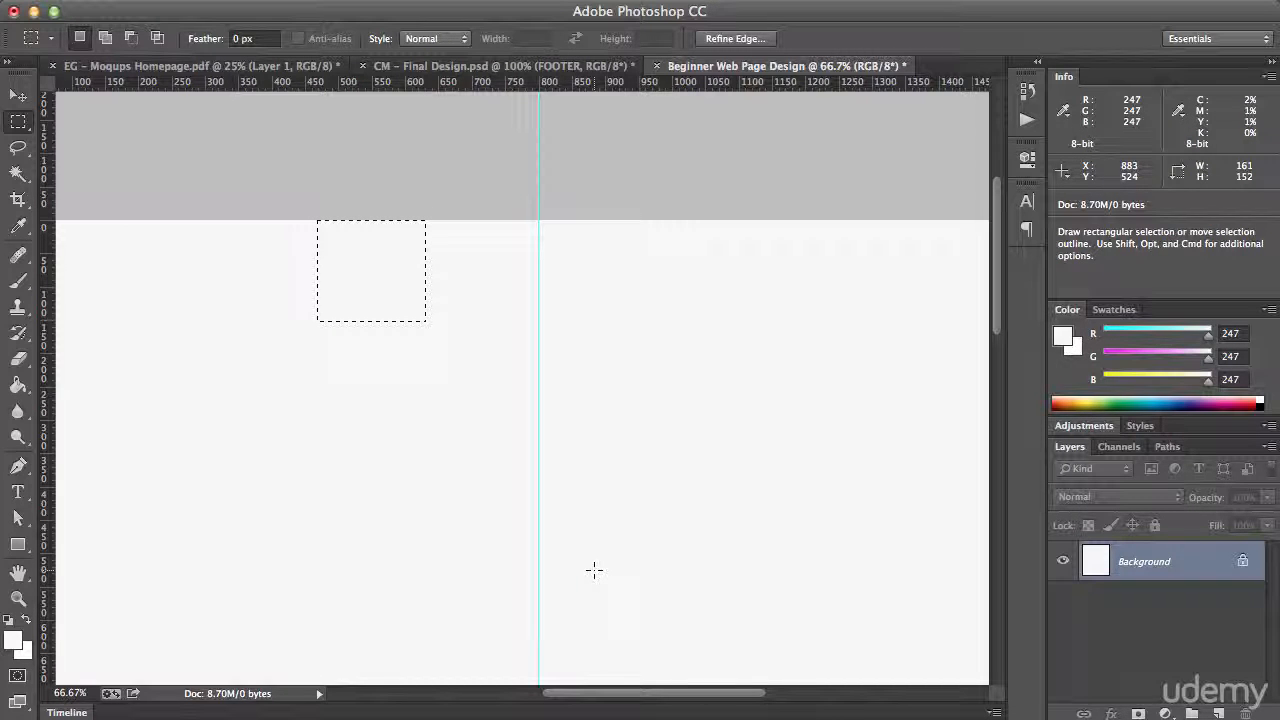
pyautogui.hotkey('shift', 'Down')
pyautogui.hotkey('shift', 'Down')
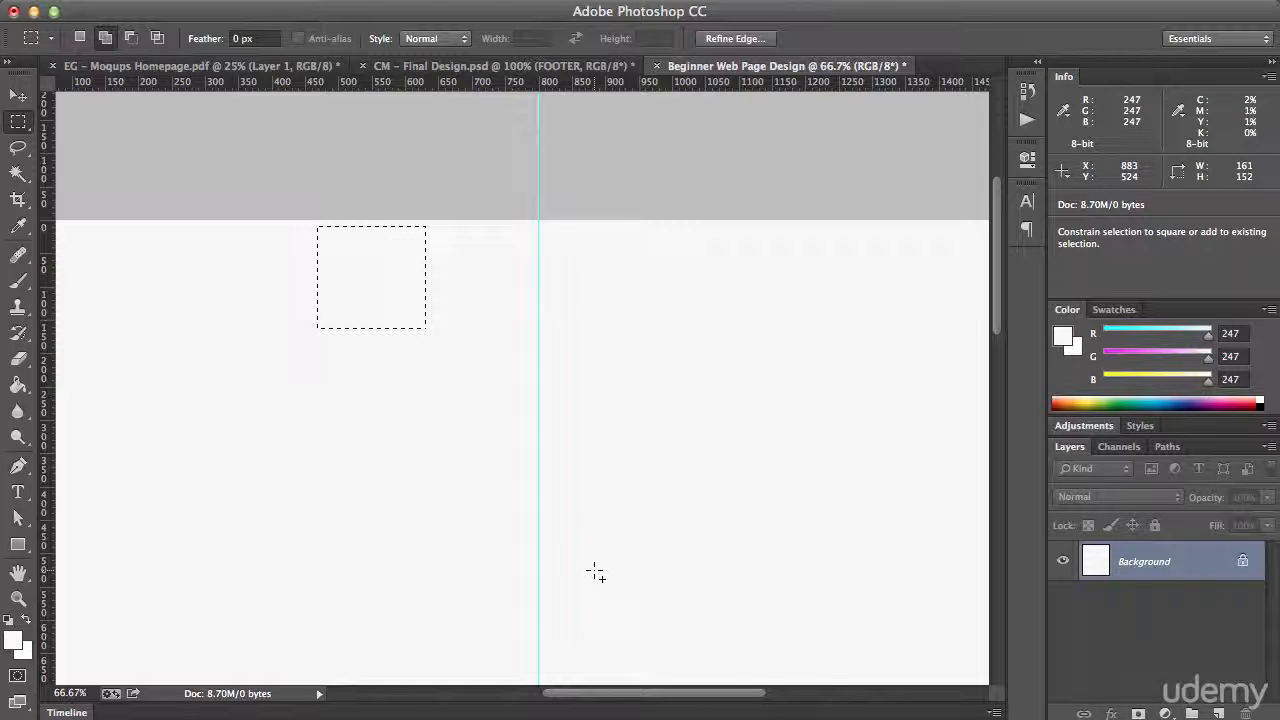
pyautogui.hotkey('shift', 'Down')
pyautogui.hotkey('shift', 'Down')
pyautogui.hotkey('shift', 'Down')
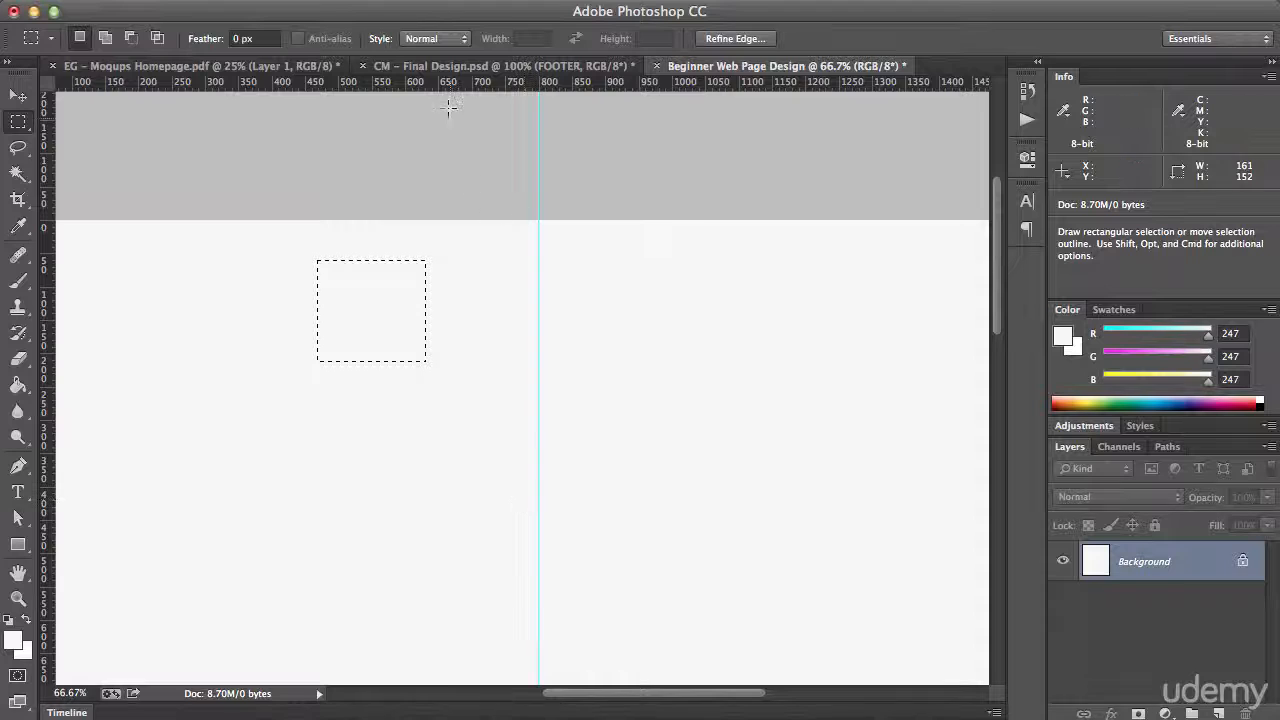
pyautogui.moveTo(441, 85); pyautogui.dragTo(440, 260)
pyautogui.click(488, 201)
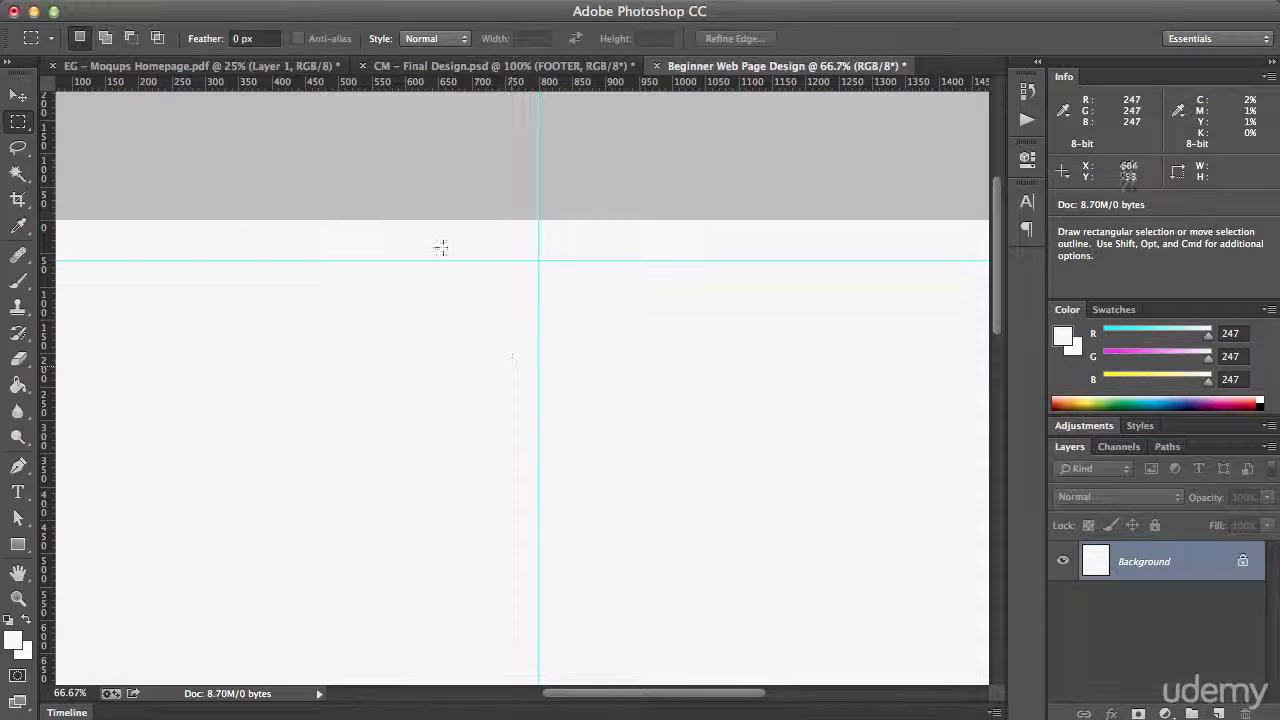
pyautogui.moveTo(365, 271); pyautogui.dragTo(450, 403)
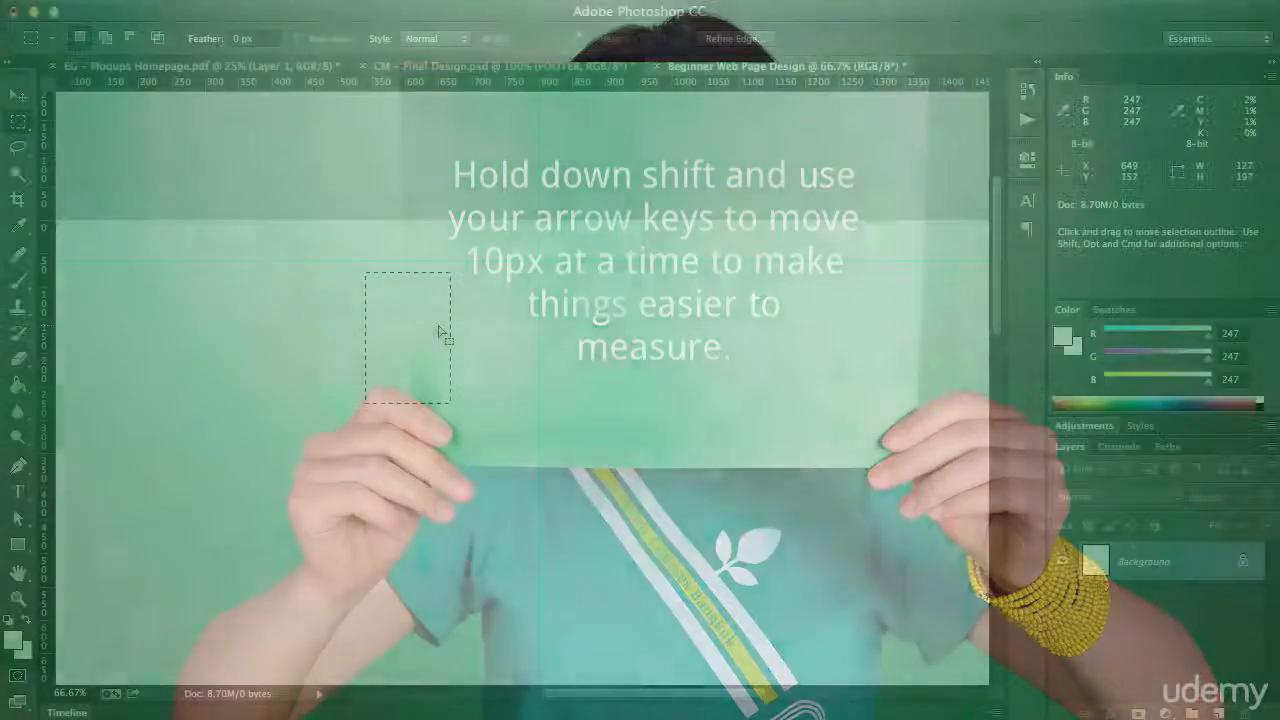
pyautogui.press('super+minus')
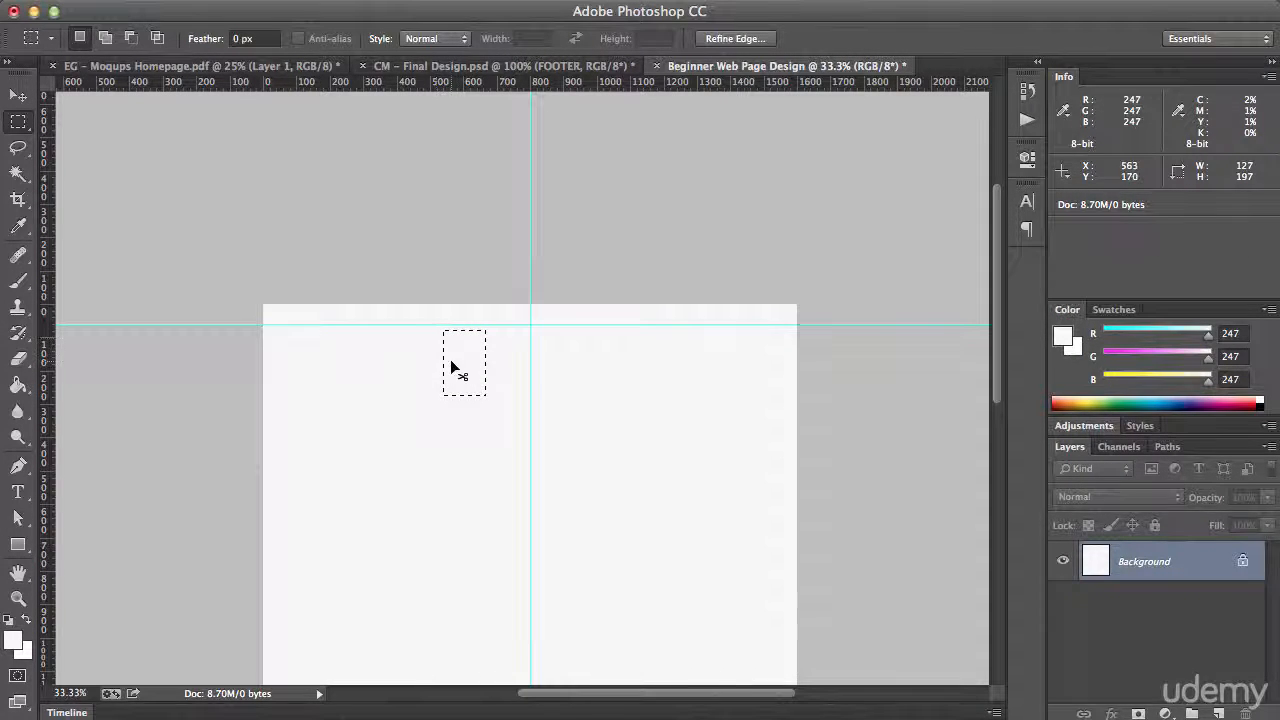
pyautogui.press('super+d')
# Draw a white-filled rectangle about 909 by 572 pixels below the horizontal guide with the Rectangle tool
pyautogui.press('super+plus')
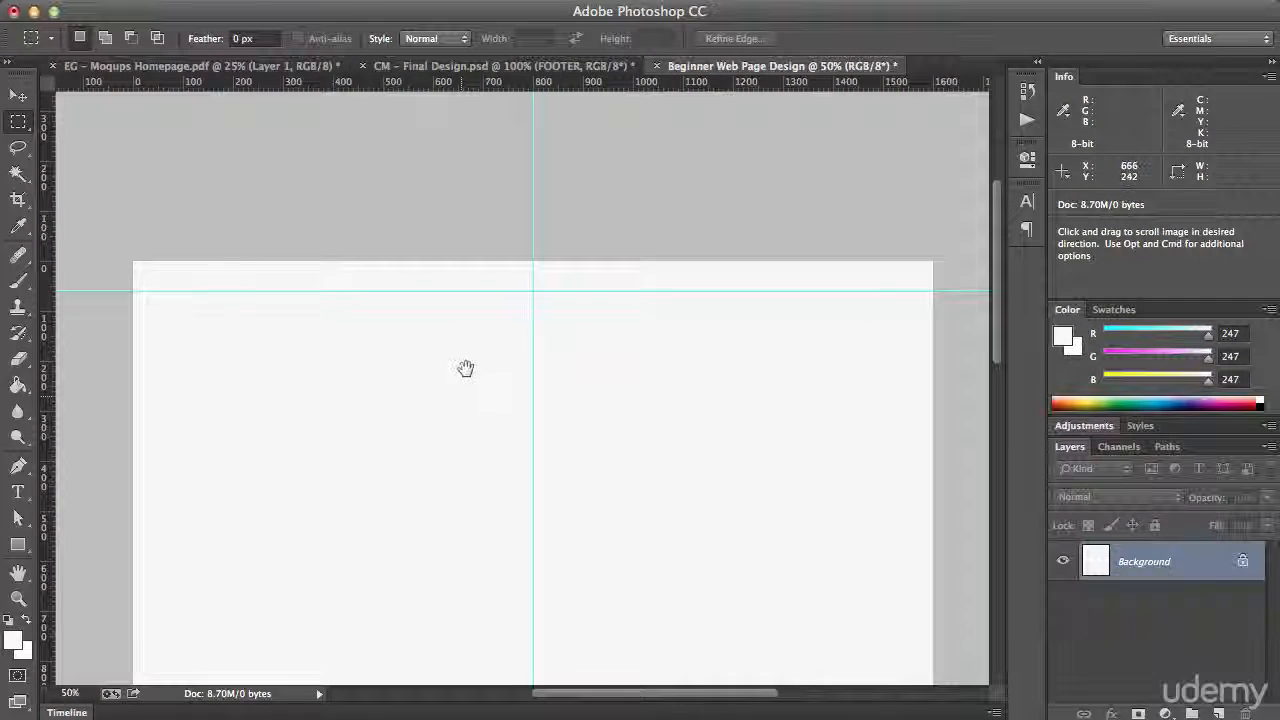
pyautogui.moveTo(466, 369); pyautogui.dragTo(455, 327)
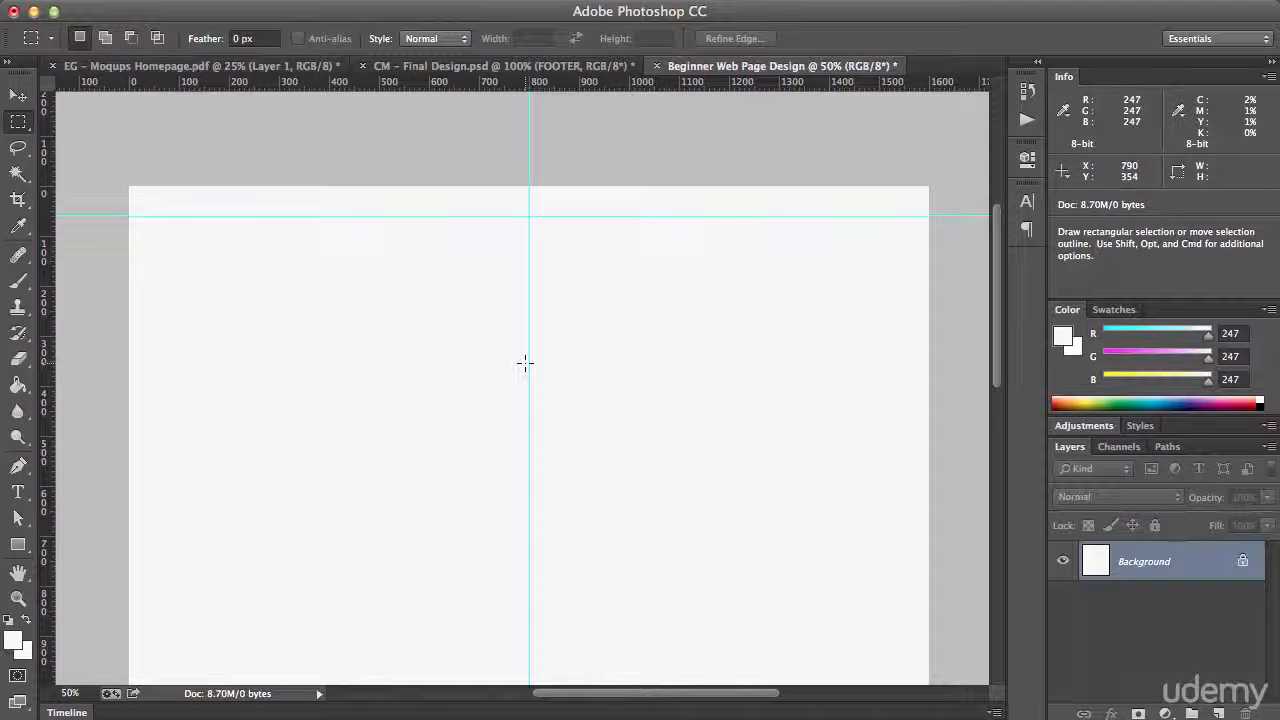
pyautogui.click(15, 548)
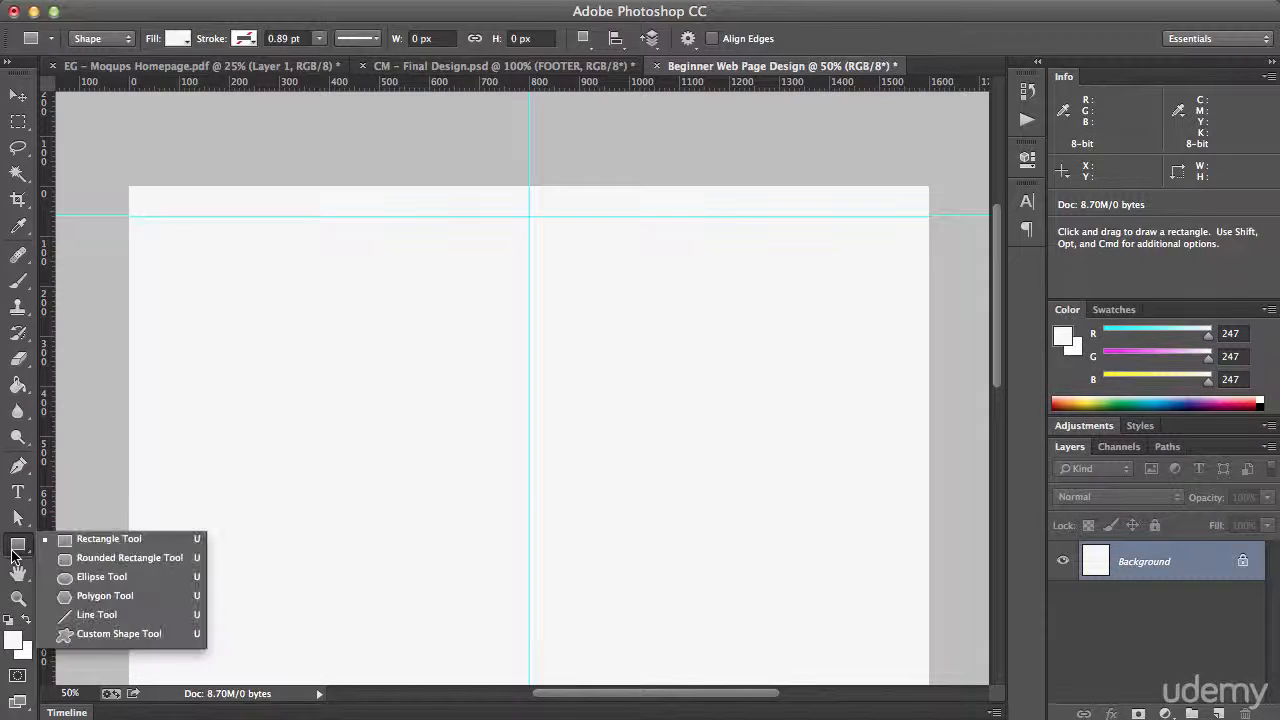
pyautogui.click(131, 538)
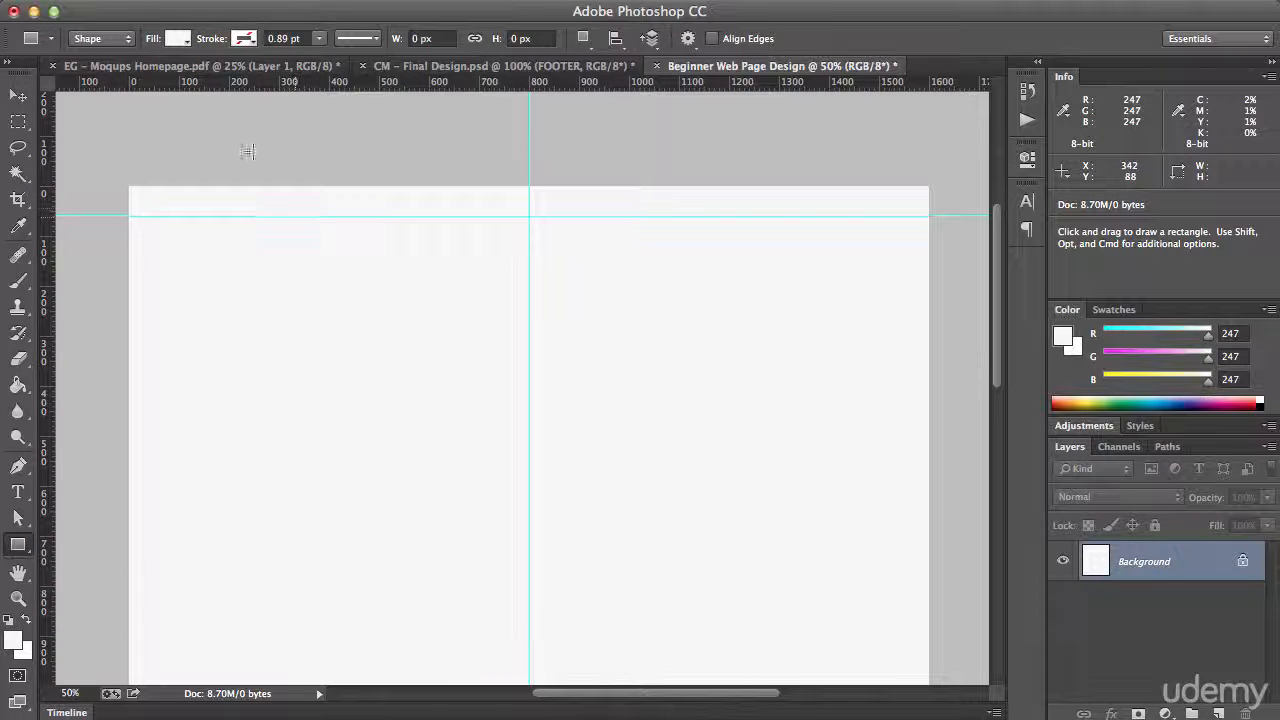
pyautogui.click(180, 40)
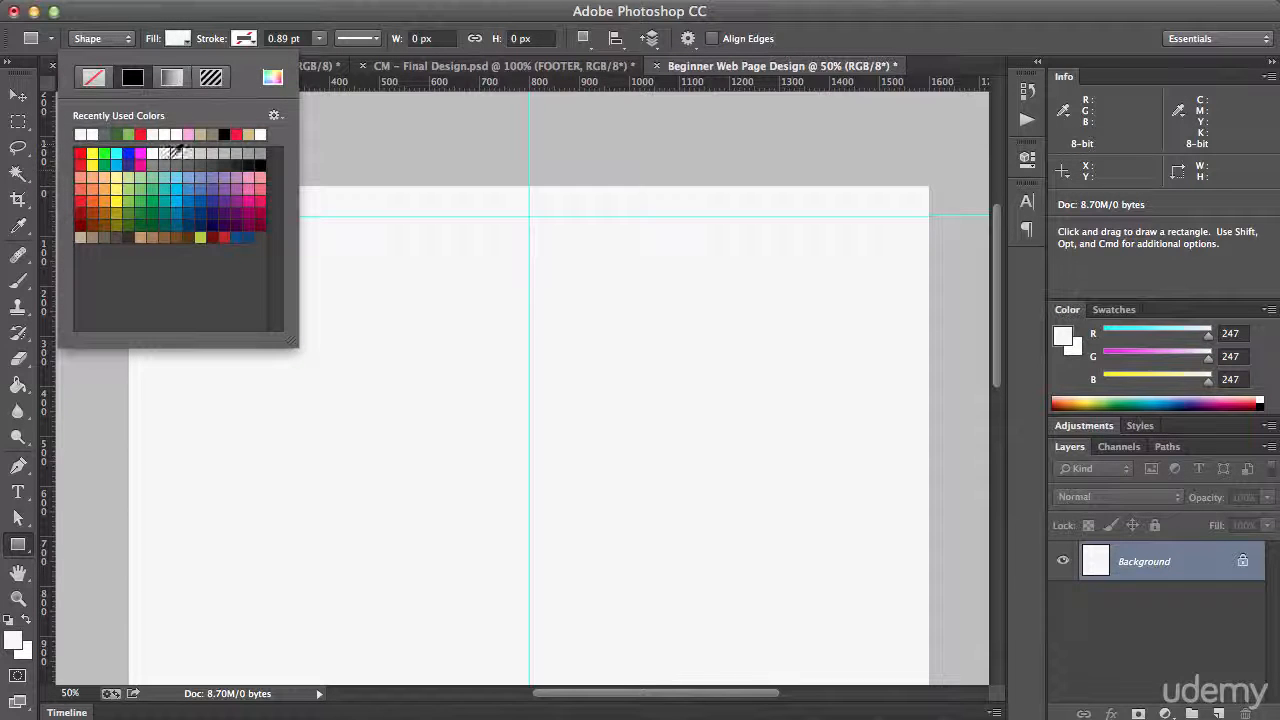
pyautogui.click(91, 136)
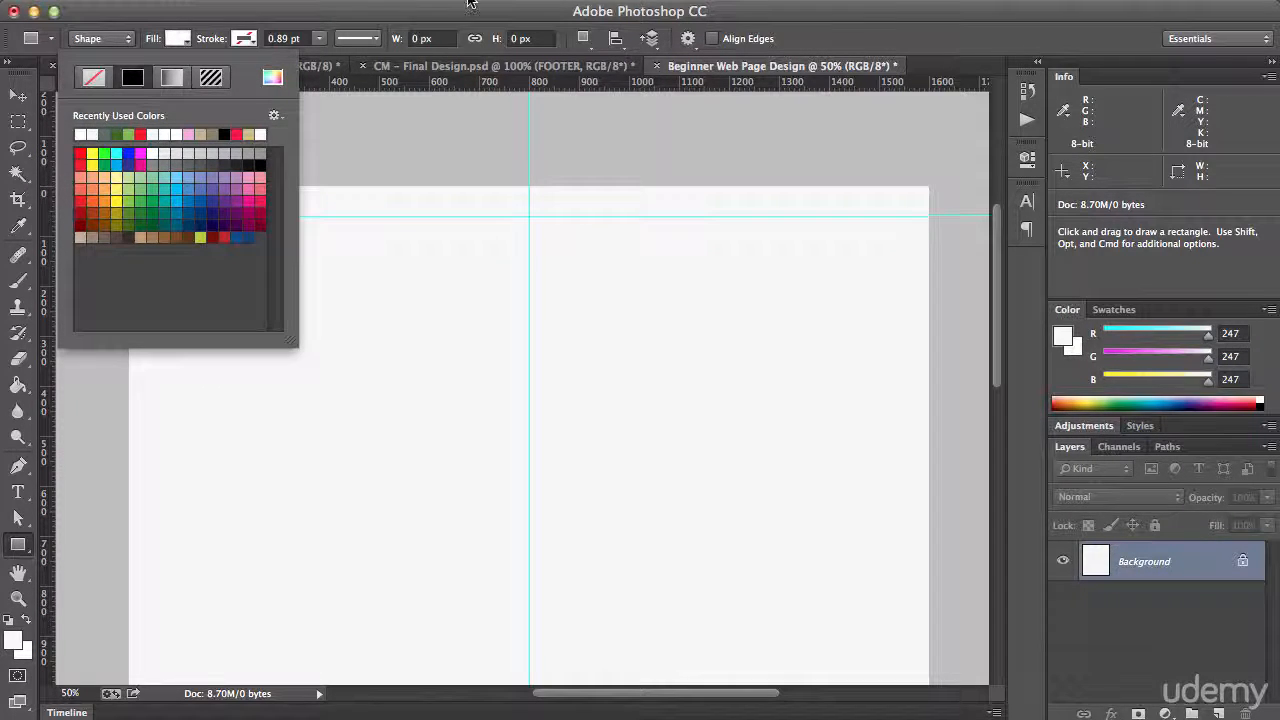
pyautogui.click(468, 10)
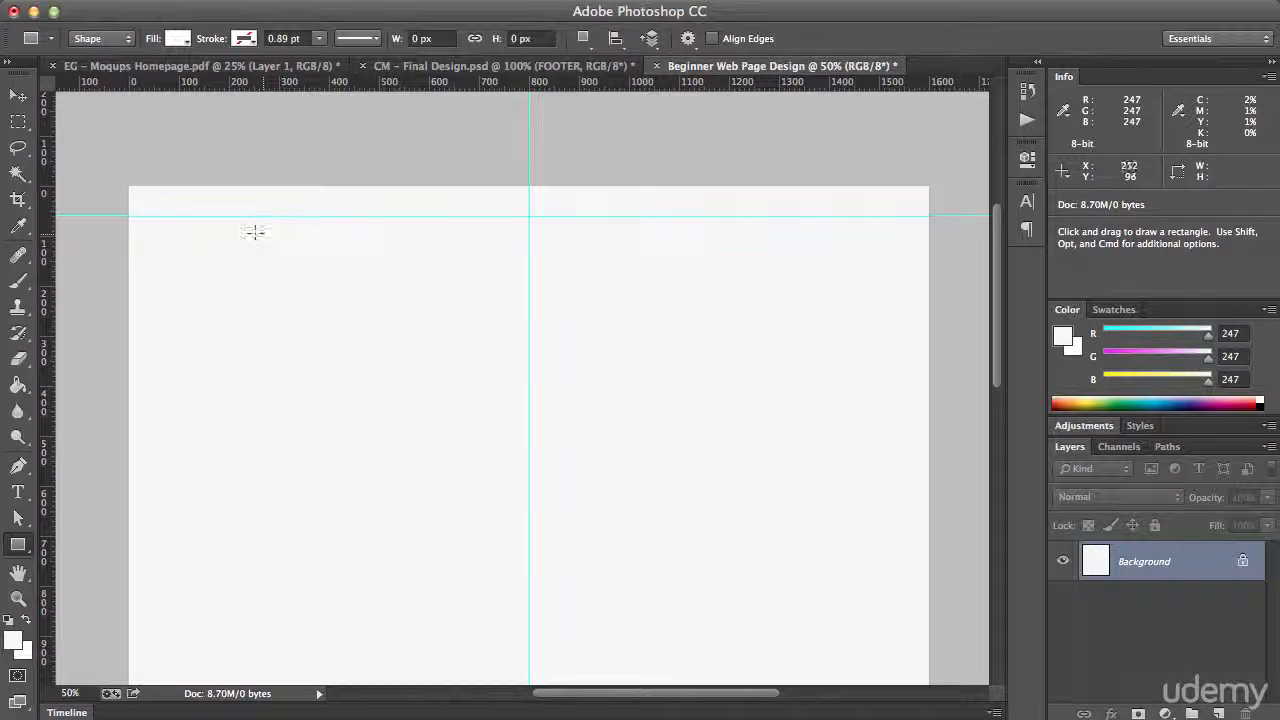
pyautogui.moveTo(255, 233); pyautogui.dragTo(710, 518)
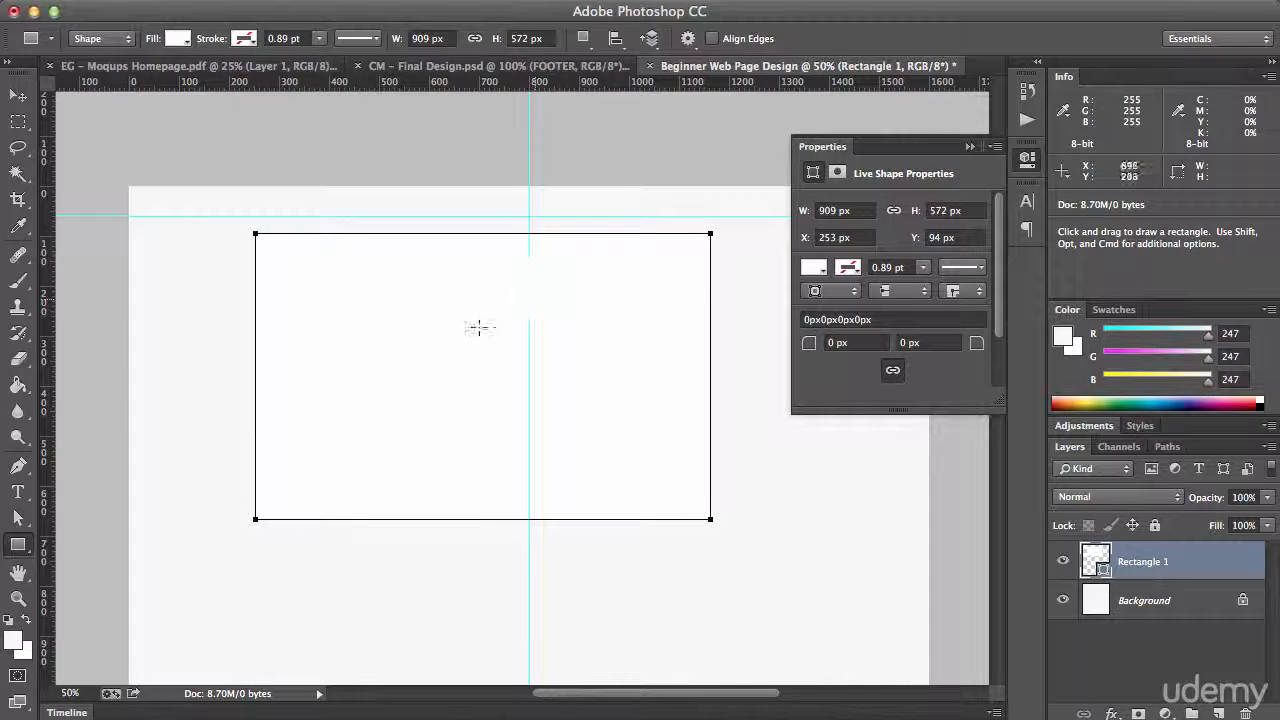
# Set the rectangle's width to 960 px and its height to 1750 px
pyautogui.click(835, 211)
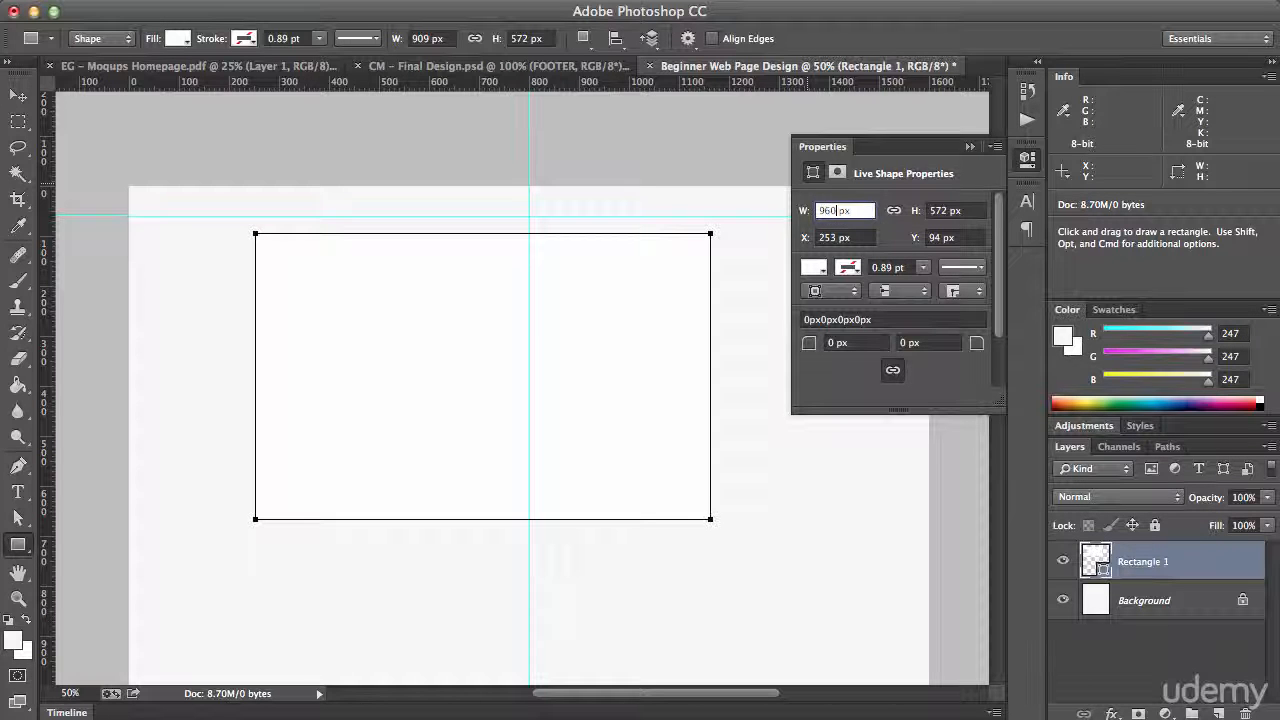
pyautogui.write('960')
pyautogui.press('Return')
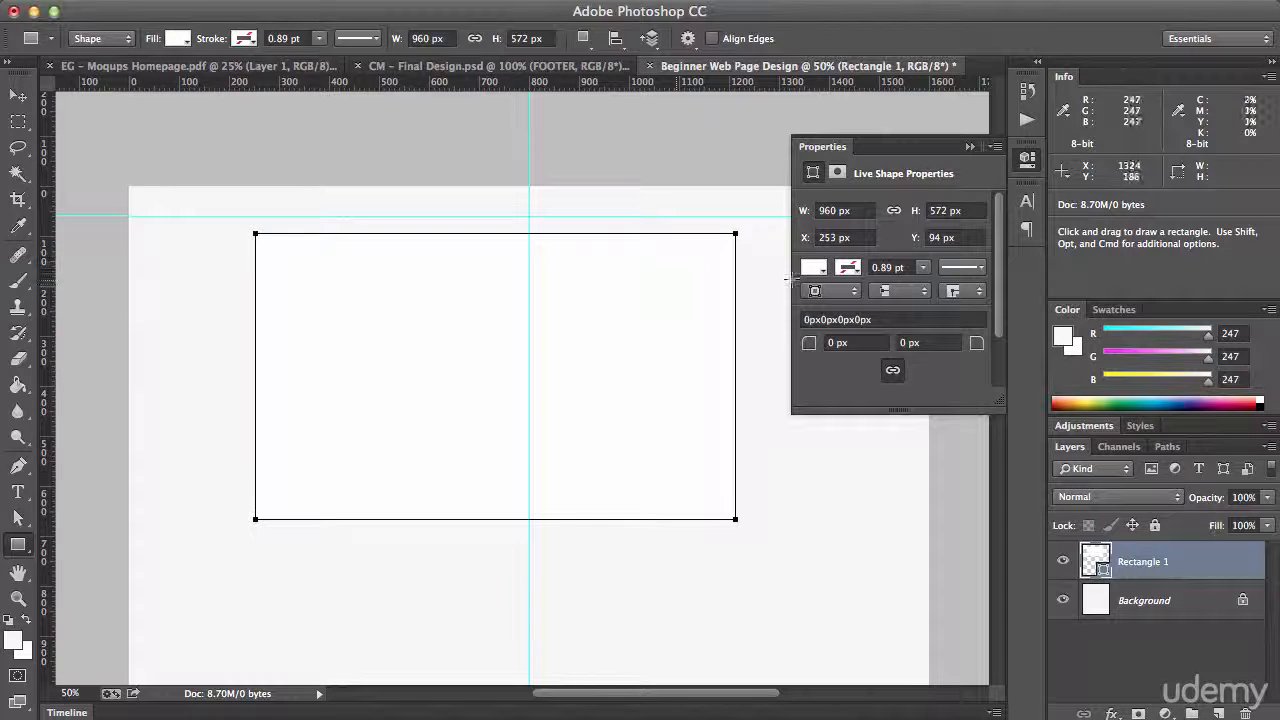
pyautogui.doubleClick(942, 210)
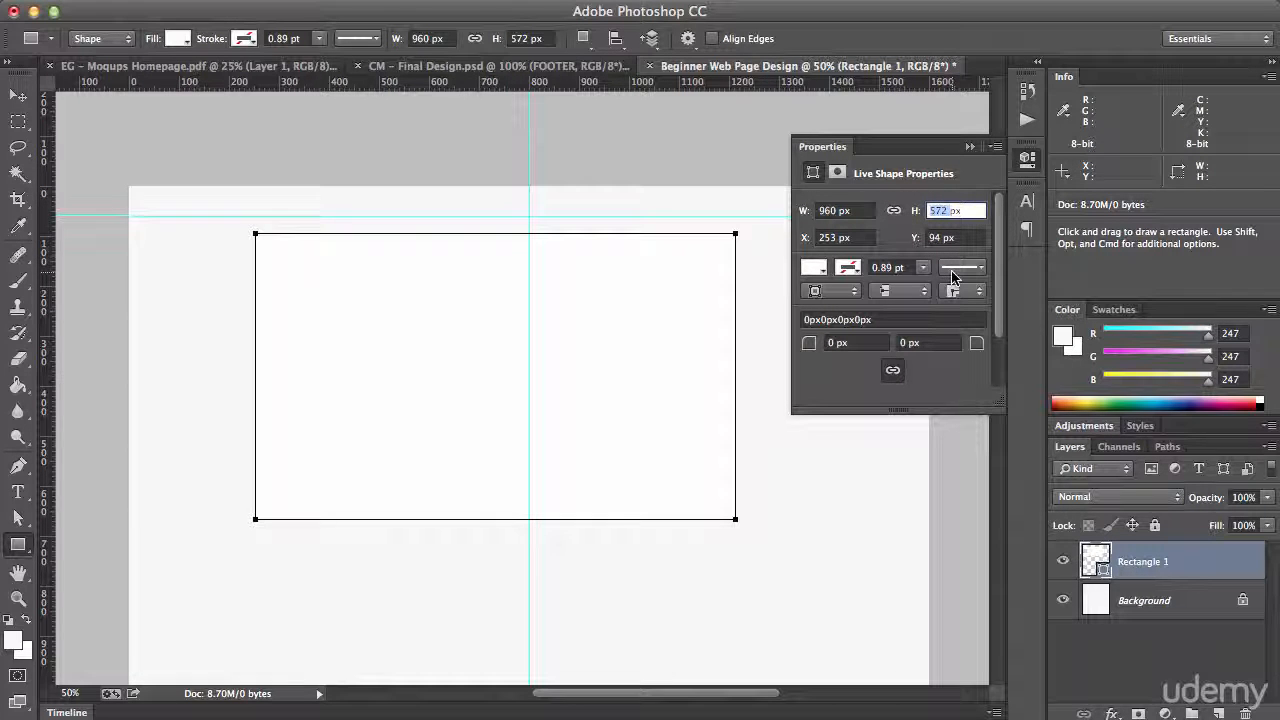
pyautogui.press('Left')
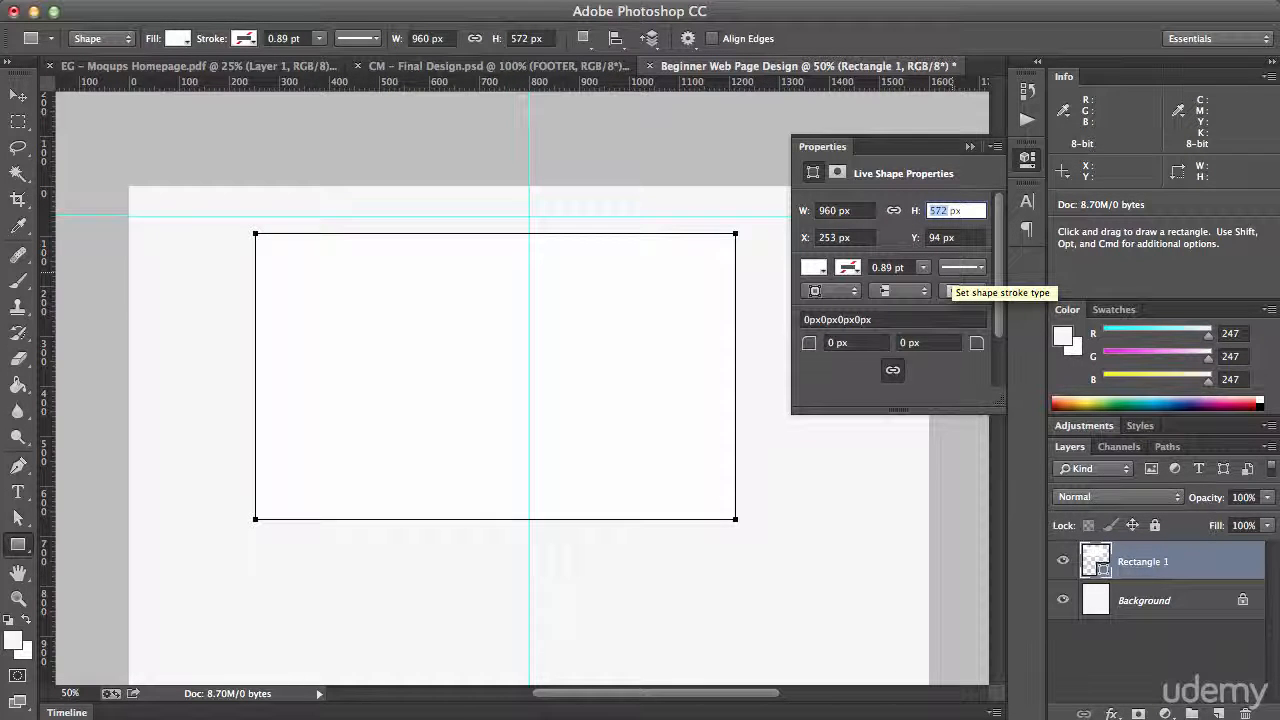
pyautogui.write('175')
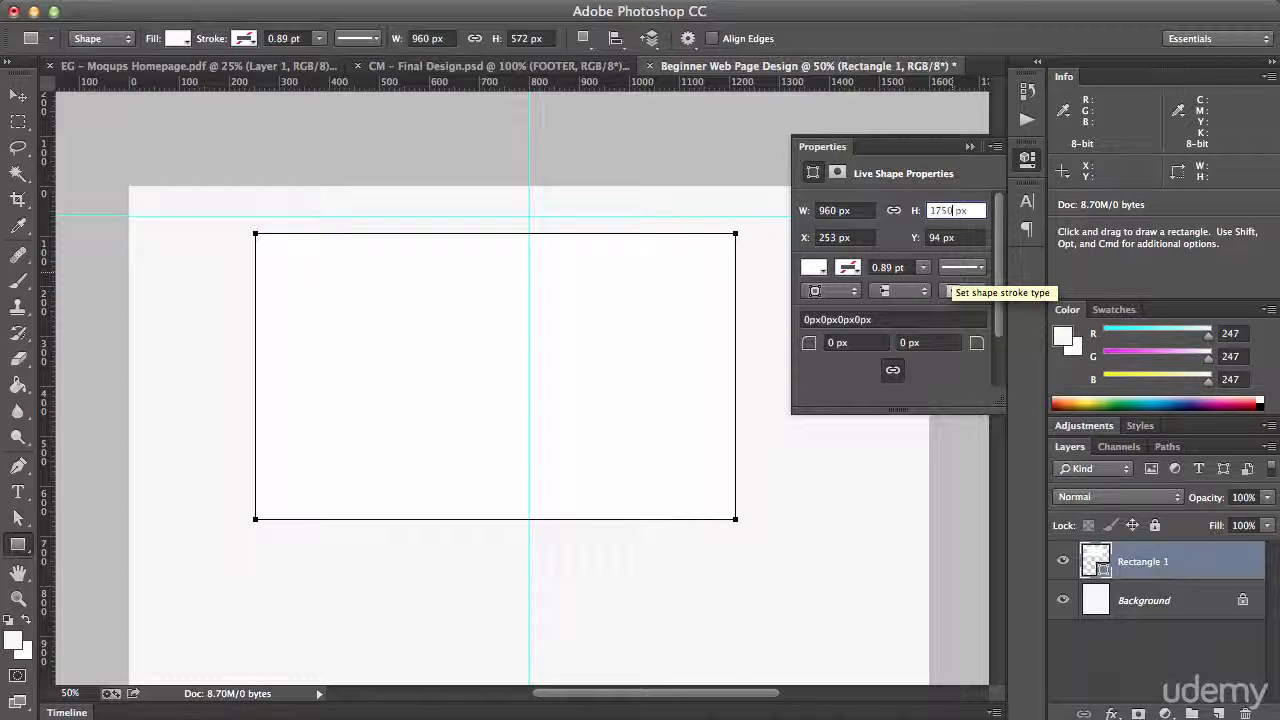
pyautogui.write('0')
pyautogui.press('Return')
# Move the rectangle to X 320 px, Y 60 px, centred on the vertical guide with its top on the horizontal guide
pyautogui.scroll(-3, 337, 371)
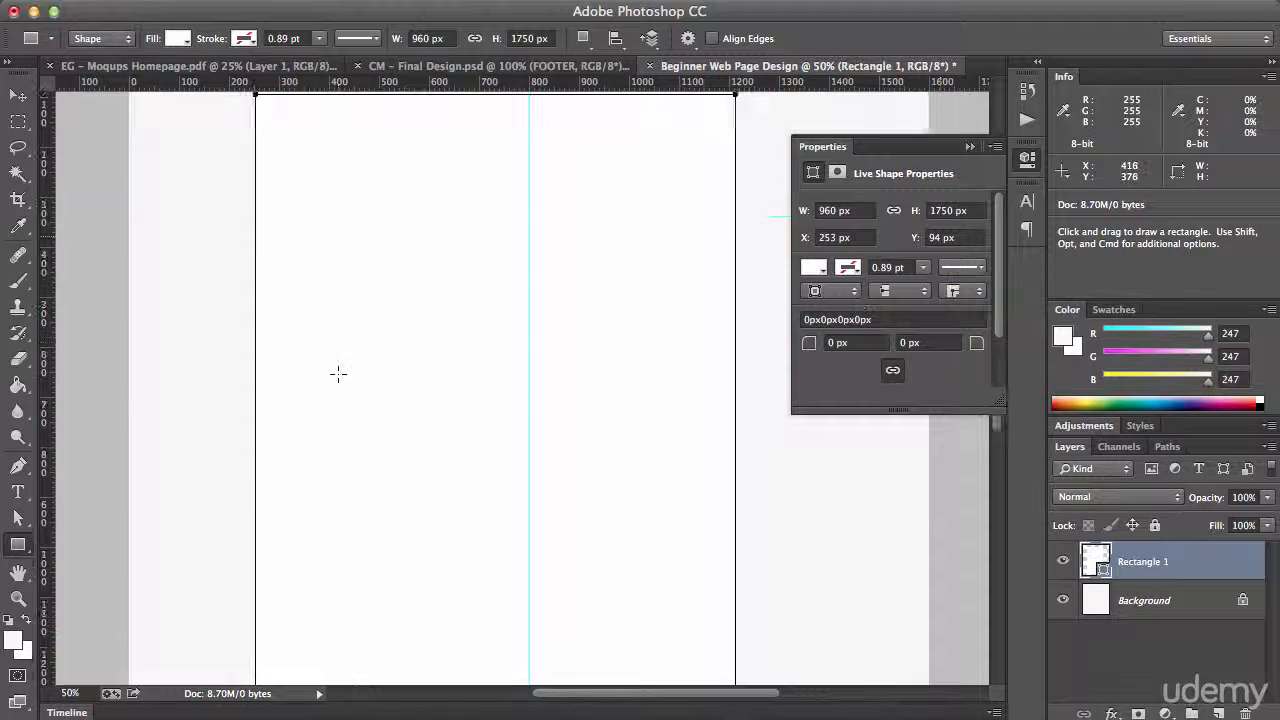
pyautogui.scroll(-3, 340, 365)
pyautogui.scroll(5, 345, 362)
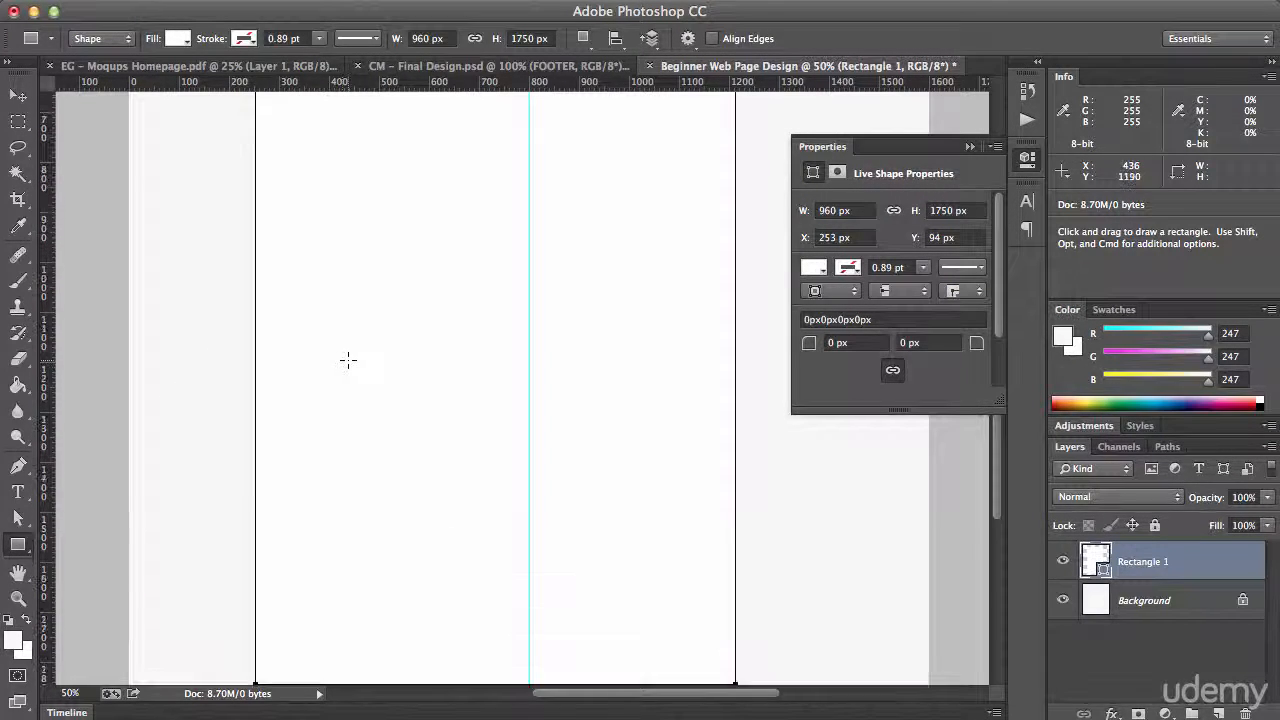
pyautogui.scroll(3, 350, 358)
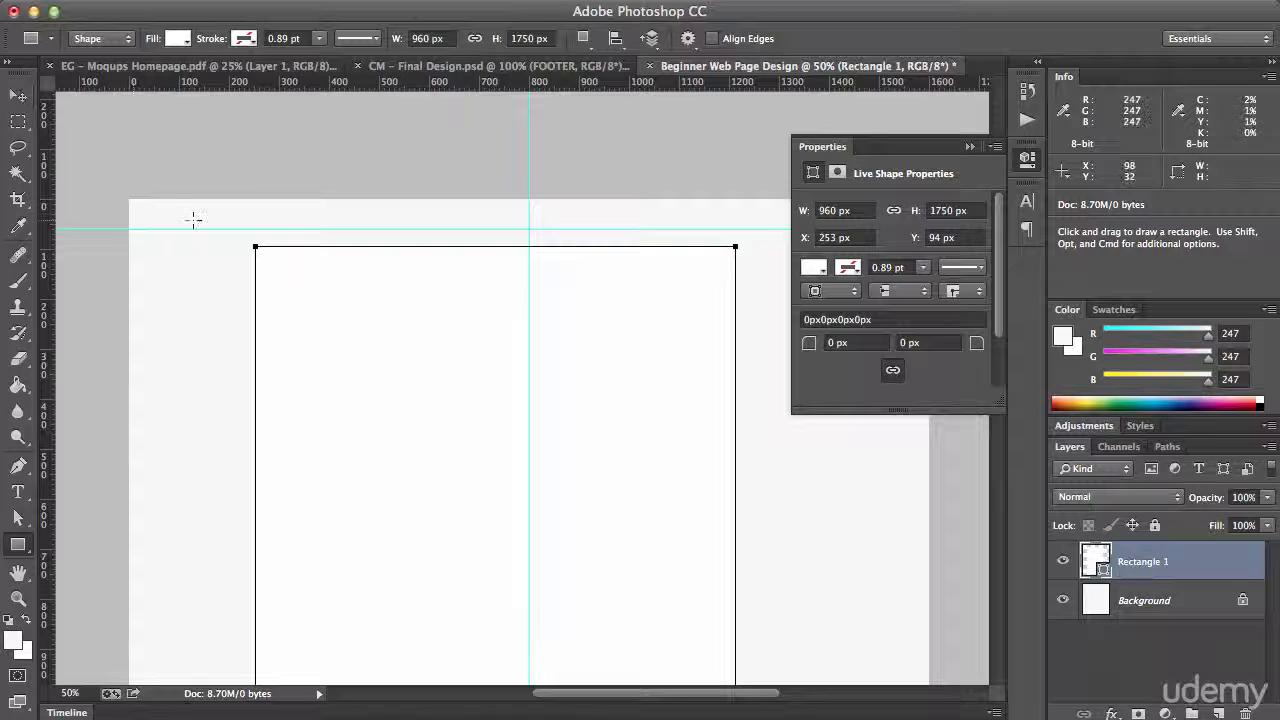
pyautogui.press('v')
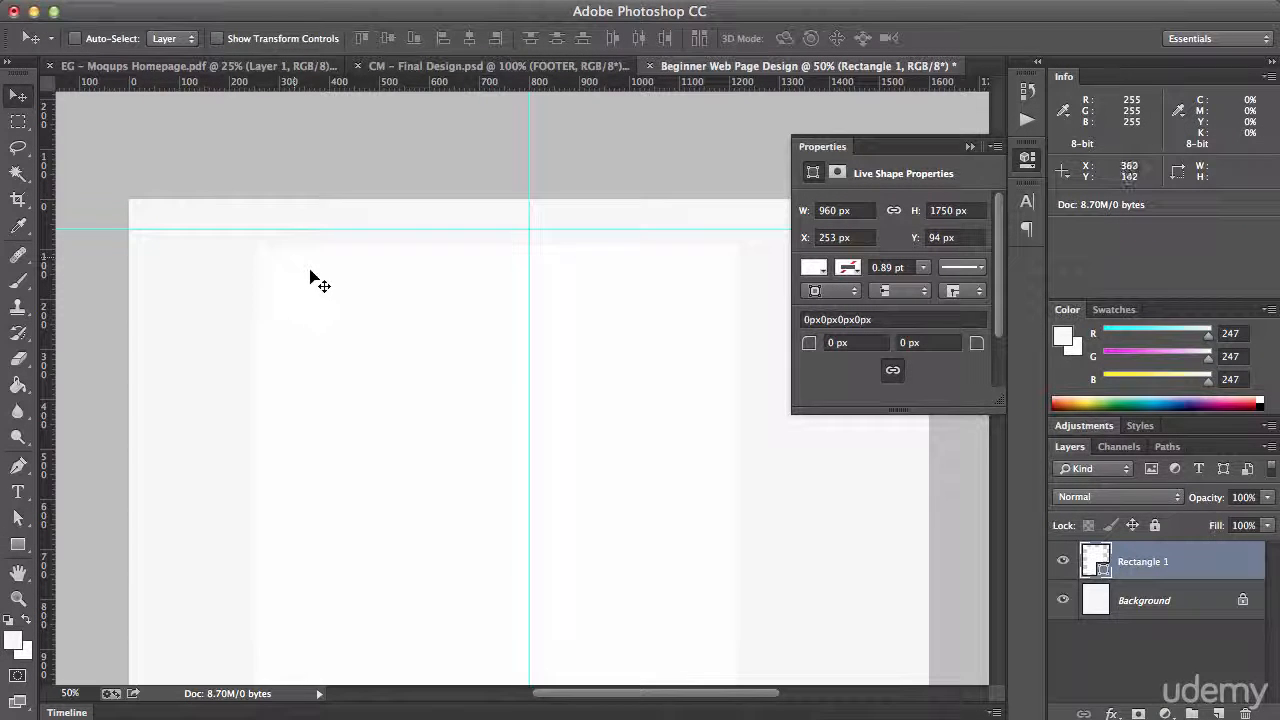
pyautogui.moveTo(314, 280); pyautogui.dragTo(348, 266)
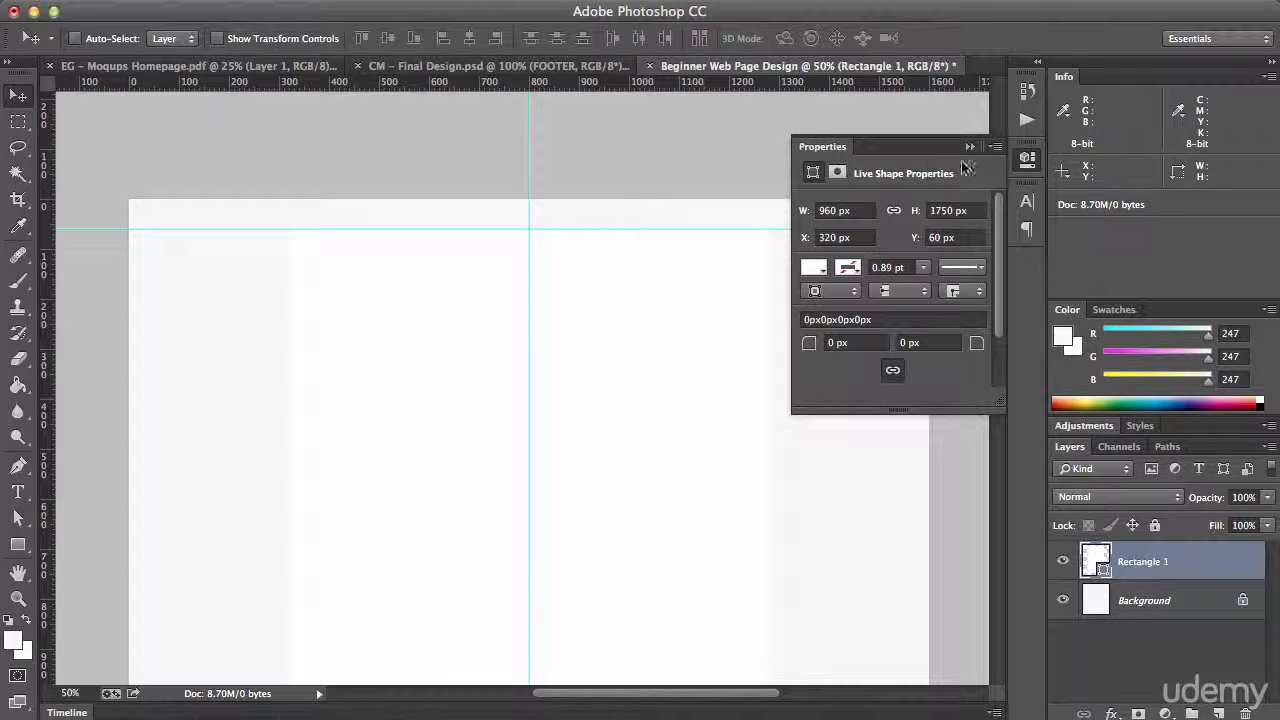
# Shift the white rectangle about 47 px down and return it to the horizontal guide, with its shape properties collapsed
pyautogui.moveTo(600, 302); pyautogui.dragTo(567, 326)
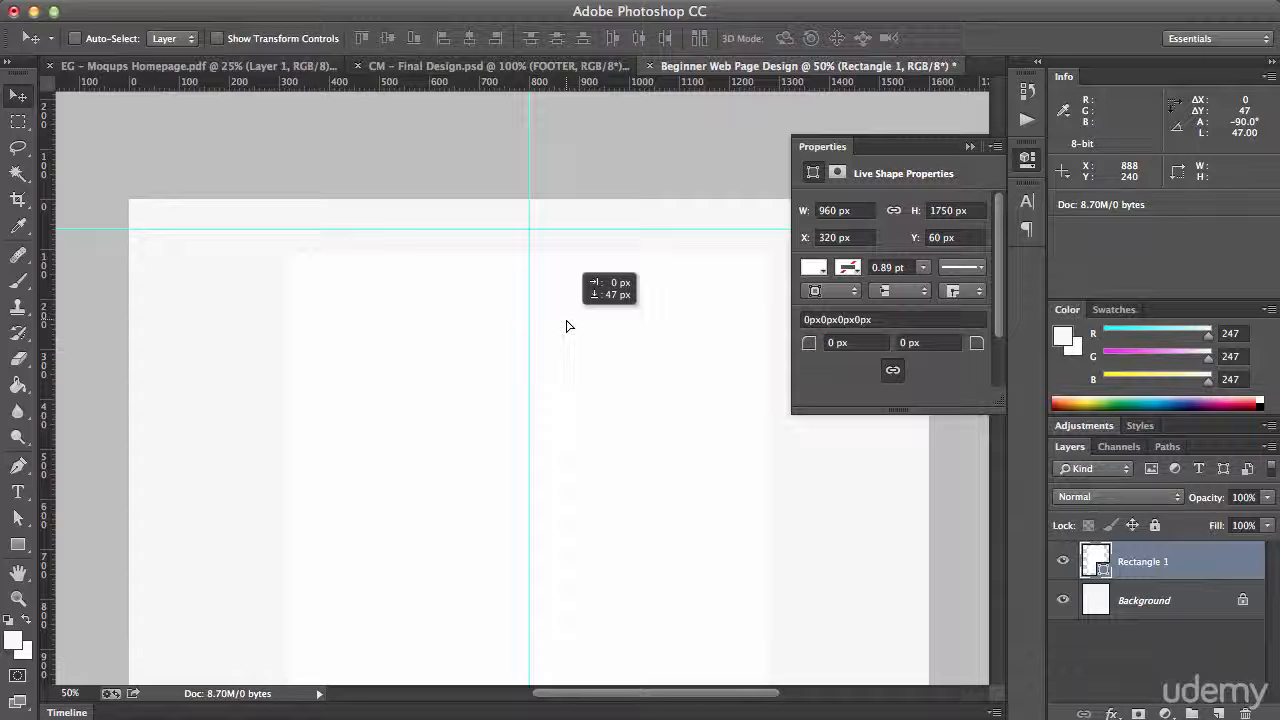
pyautogui.moveTo(566, 326)
pyautogui.mouseDown()
pyautogui.moveTo(586, 326)
pyautogui.moveTo(583, 303)
pyautogui.moveTo(577, 334)
pyautogui.moveTo(563, 326)
pyautogui.moveTo(560, 302)
pyautogui.moveTo(572, 302)
pyautogui.mouseUp()
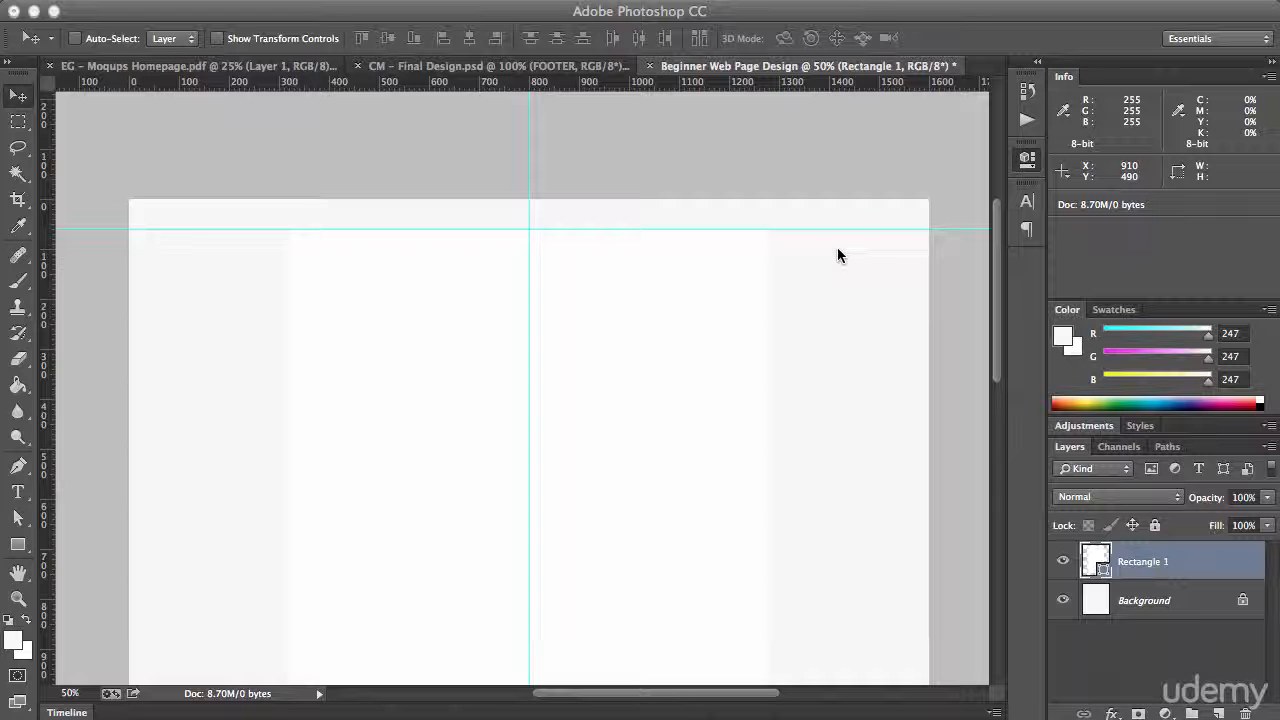
pyautogui.click(807, 20)
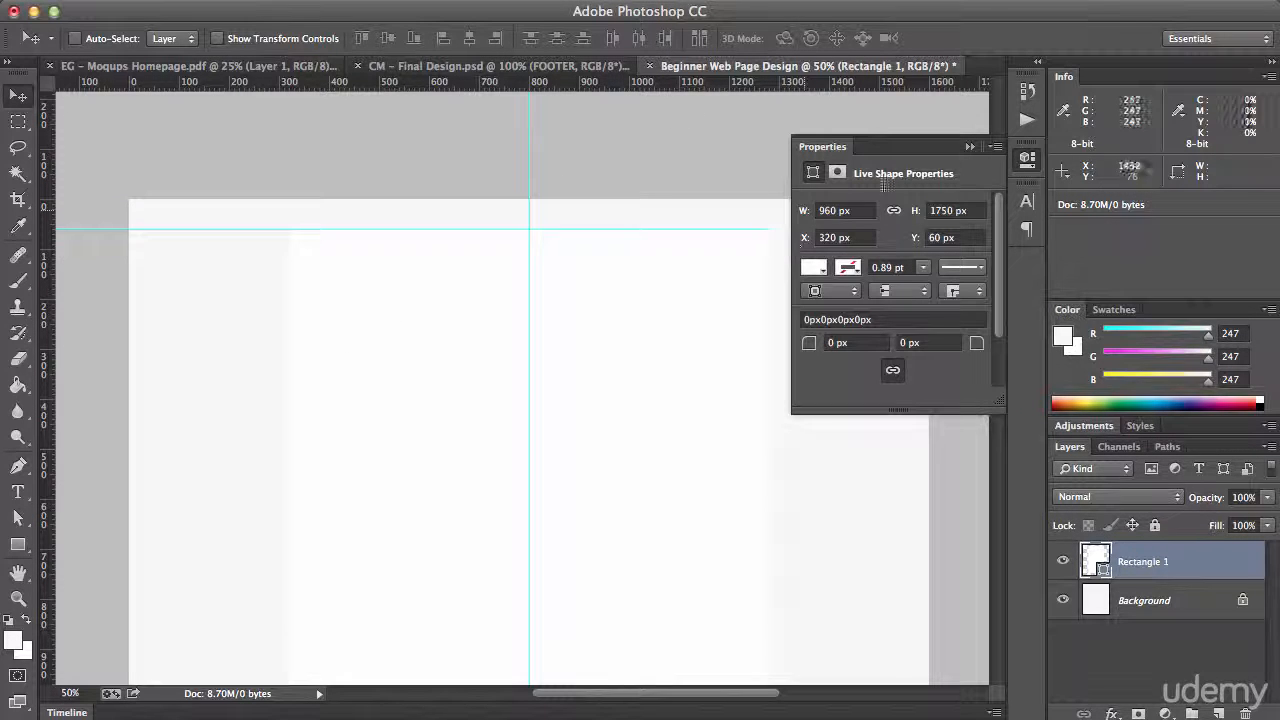
pyautogui.click(968, 148)
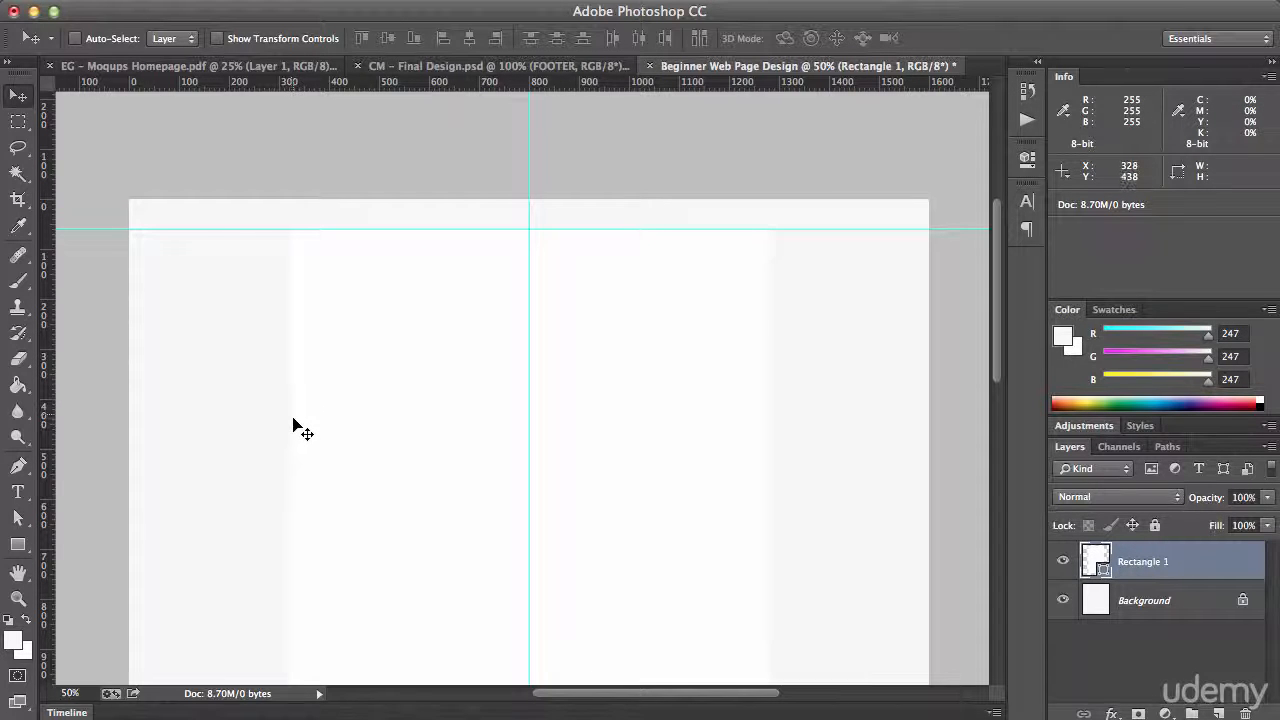
# Select a 30 by 30 px square at the white content area's upper-left corner with the Rectangular Marquee tool
pyautogui.press('super+equal')
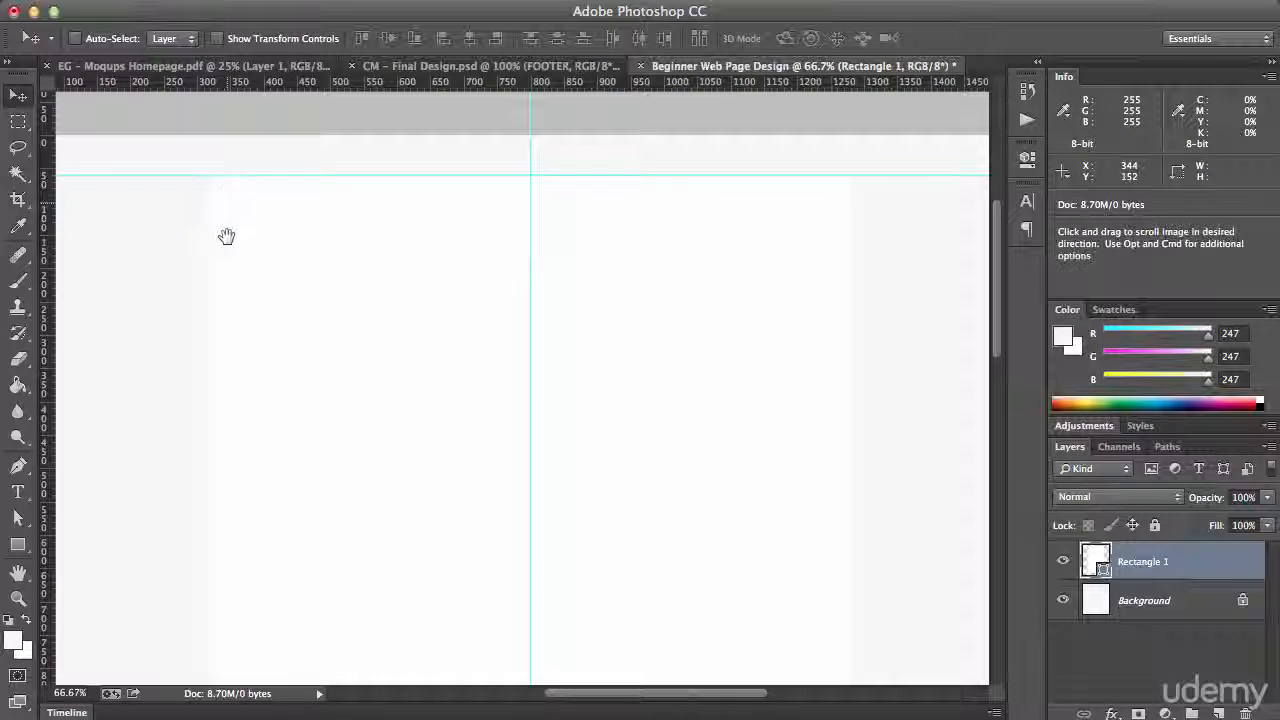
pyautogui.moveTo(226, 234); pyautogui.dragTo(331, 263)
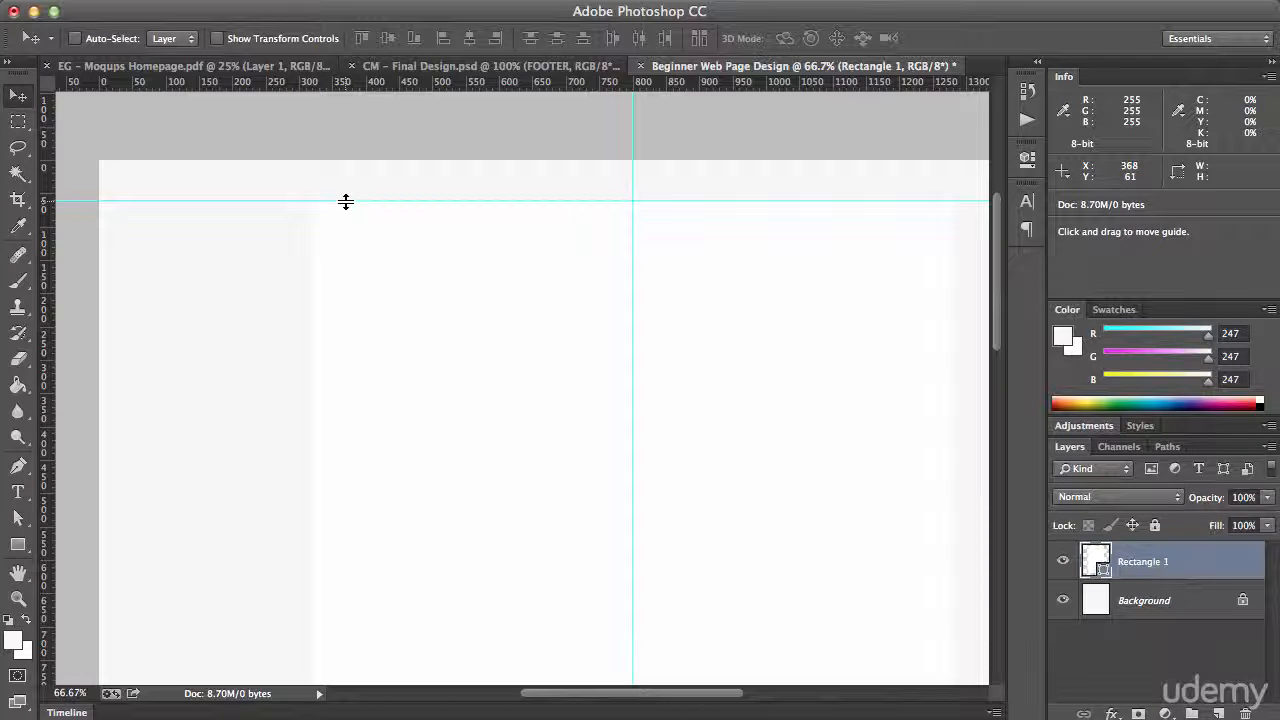
pyautogui.click(18, 121)
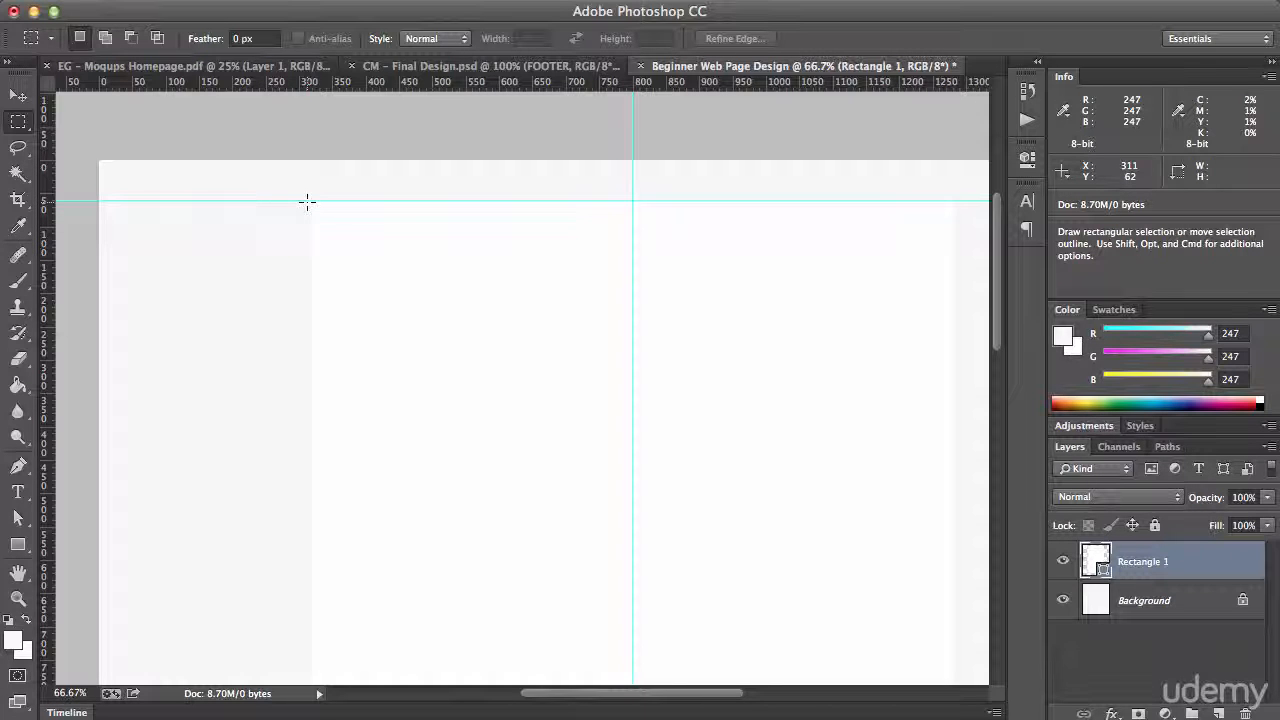
pyautogui.moveTo(311, 200)
pyautogui.mouseDown()
pyautogui.moveTo(348, 241)
pyautogui.moveTo(324, 211)
pyautogui.mouseUp()
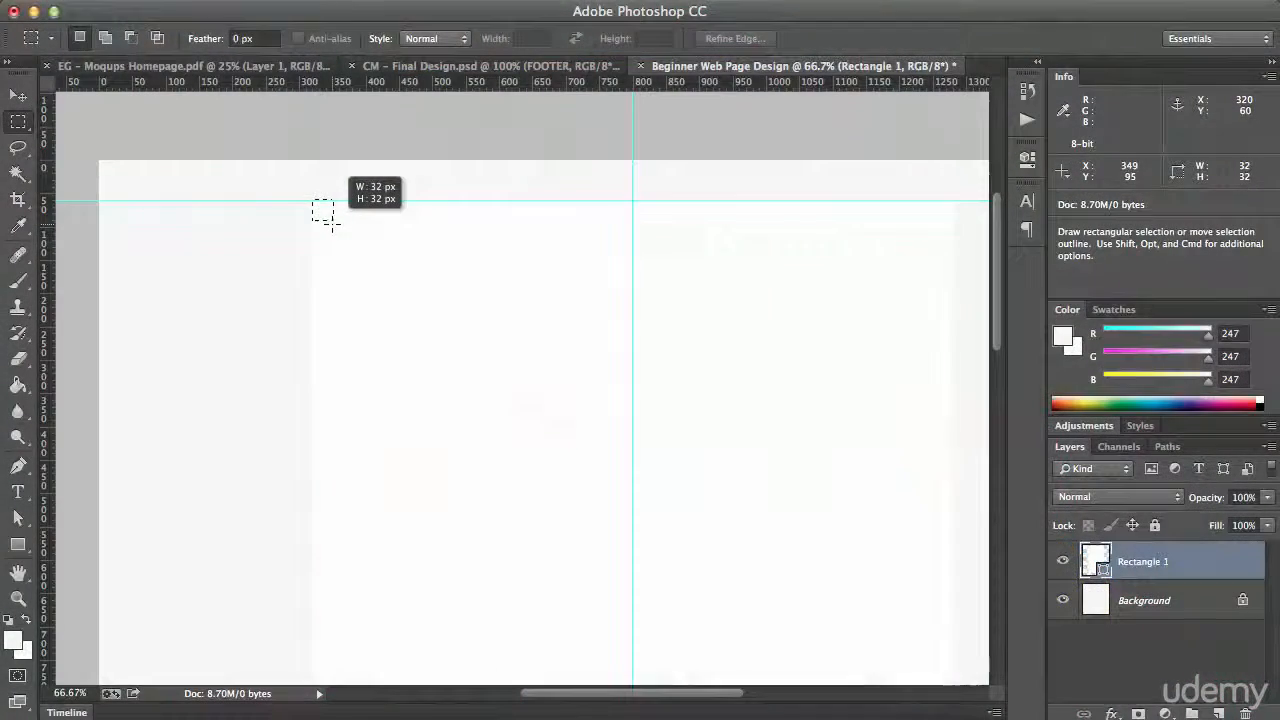
pyautogui.moveTo(324, 211); pyautogui.dragTo(329, 216)
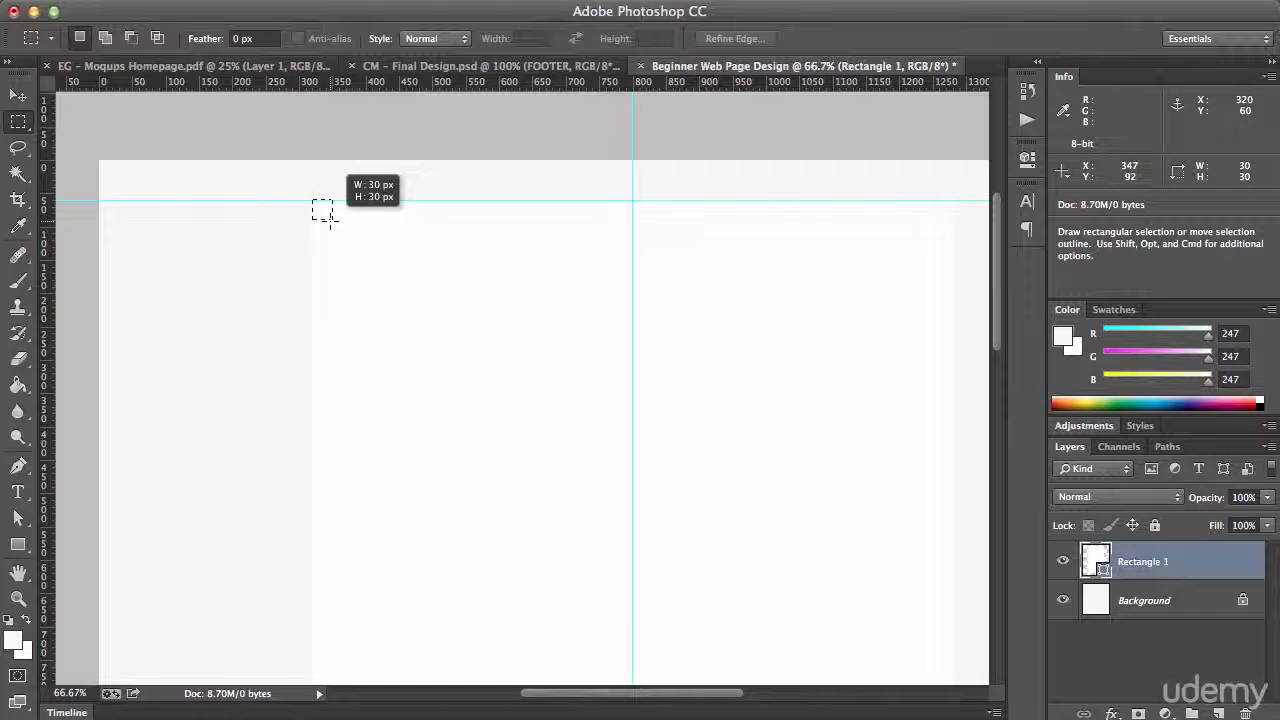
pyautogui.moveTo(329, 216); pyautogui.dragTo(329, 216)
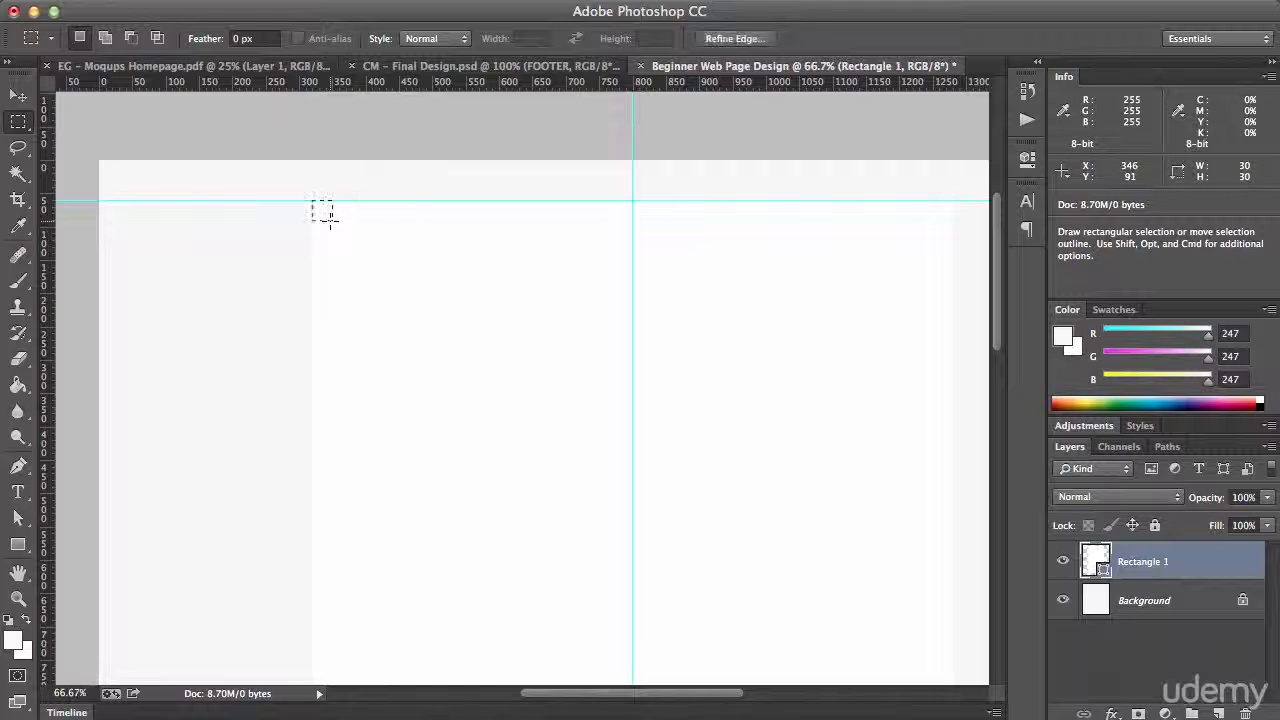
pyautogui.click(562, 5)
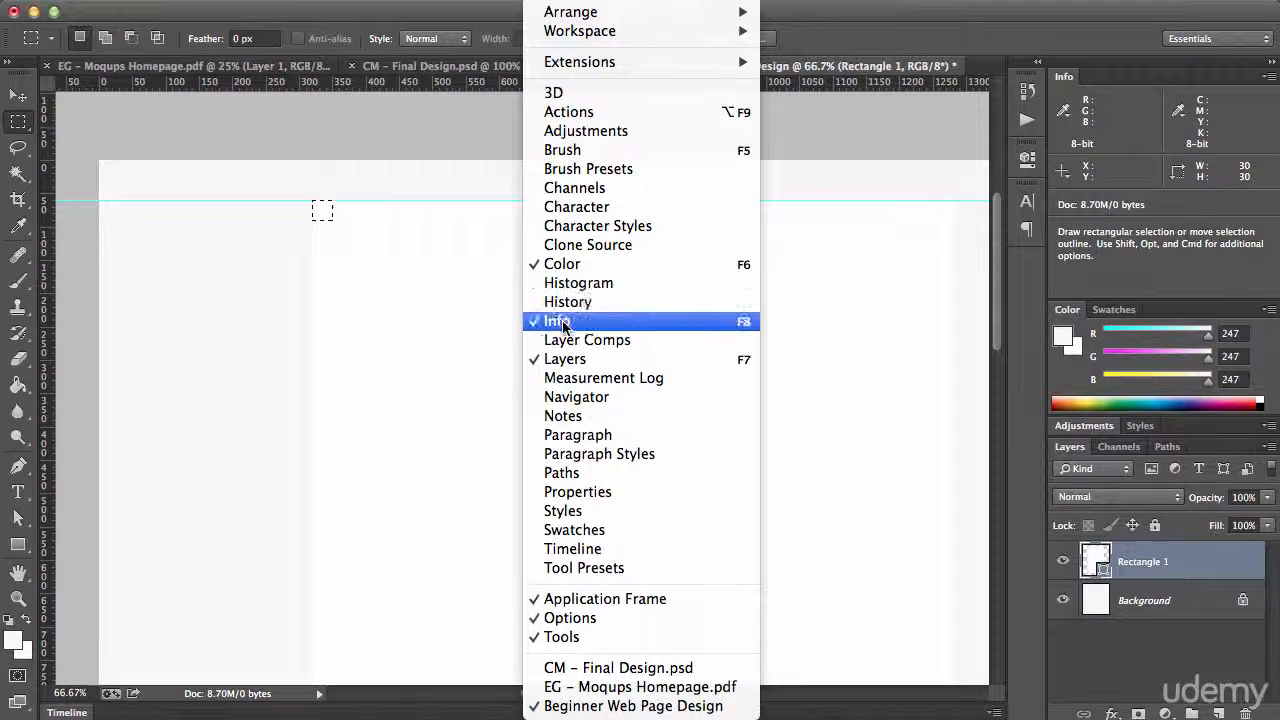
pyautogui.click(447, 13)
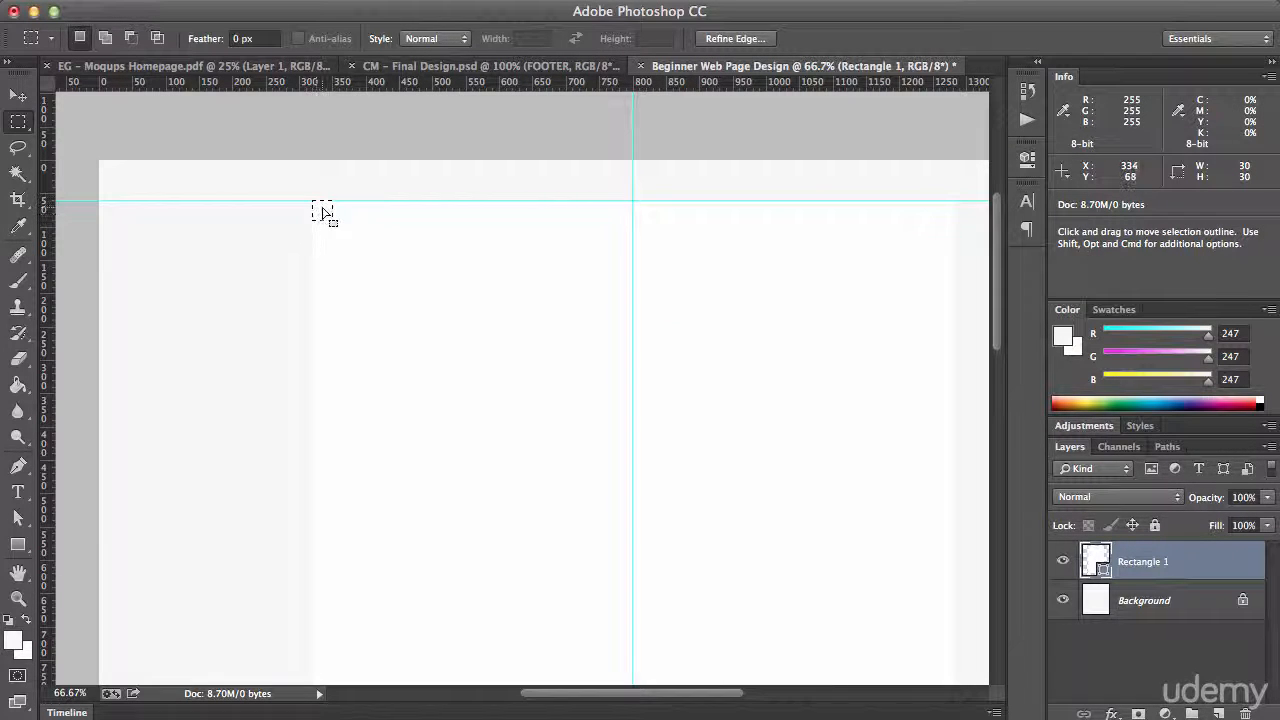
# Move the square selection slightly down, flush with the content area's left edge, and place a vertical guide along its right side
pyautogui.moveTo(322, 211); pyautogui.dragTo(328, 226)
pyautogui.press('super+plus')
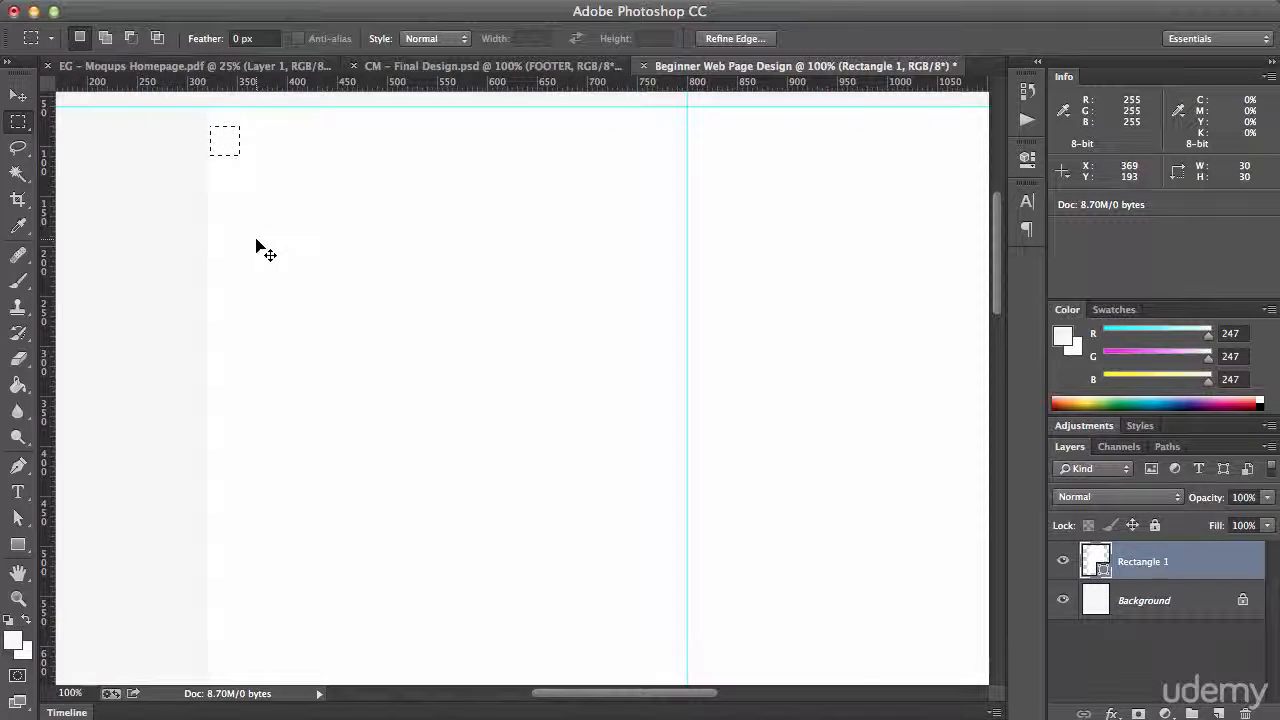
pyautogui.press('super+plus')
pyautogui.press('space')
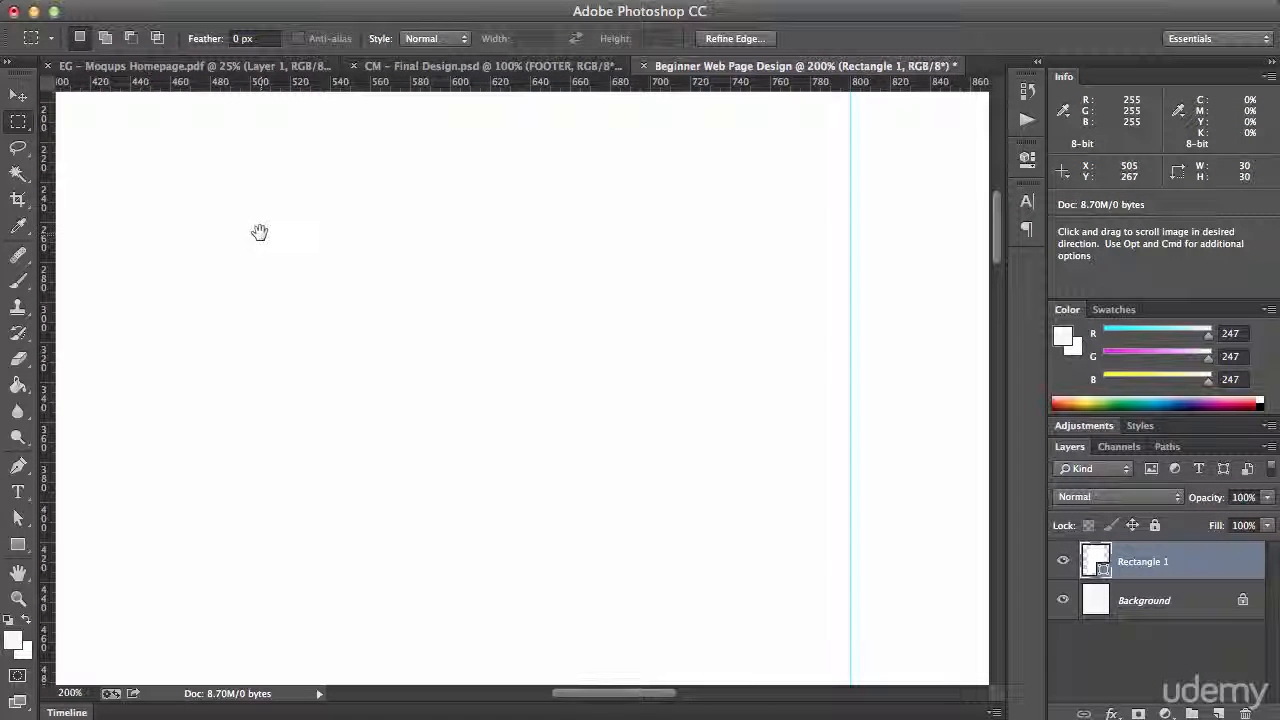
pyautogui.moveTo(257, 234); pyautogui.dragTo(820, 611)
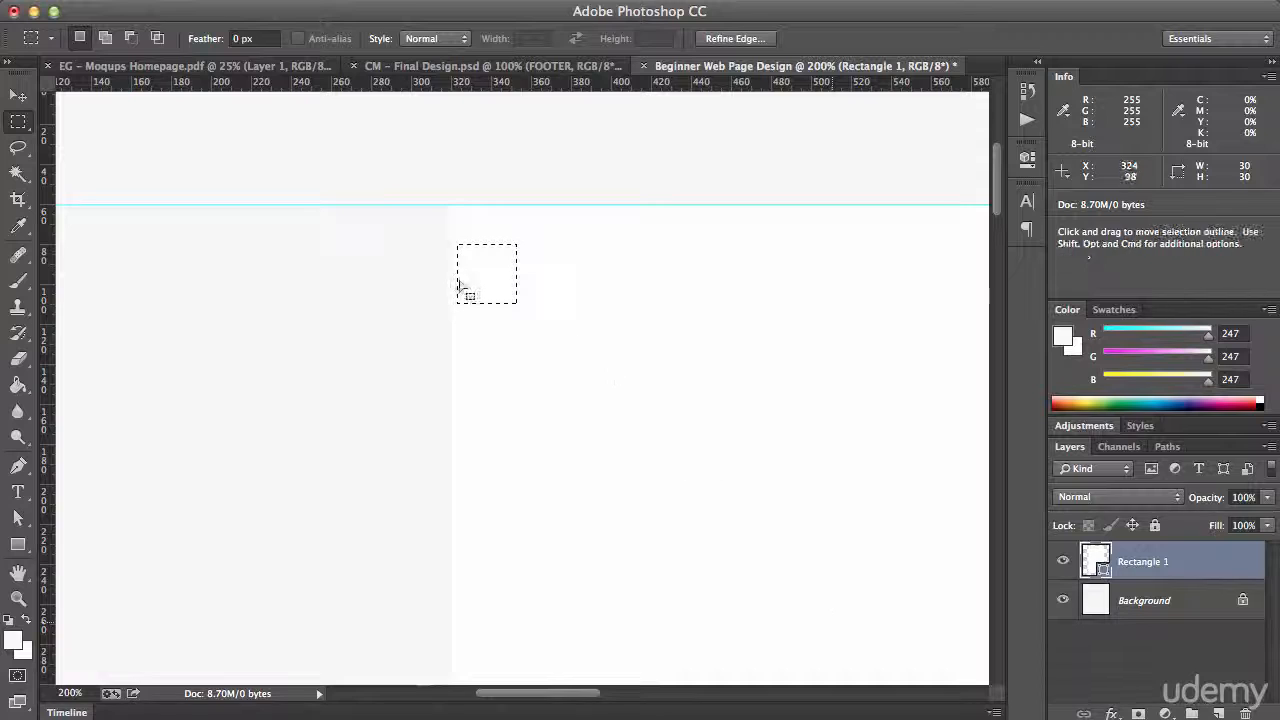
pyautogui.moveTo(476, 283); pyautogui.dragTo(468, 281)
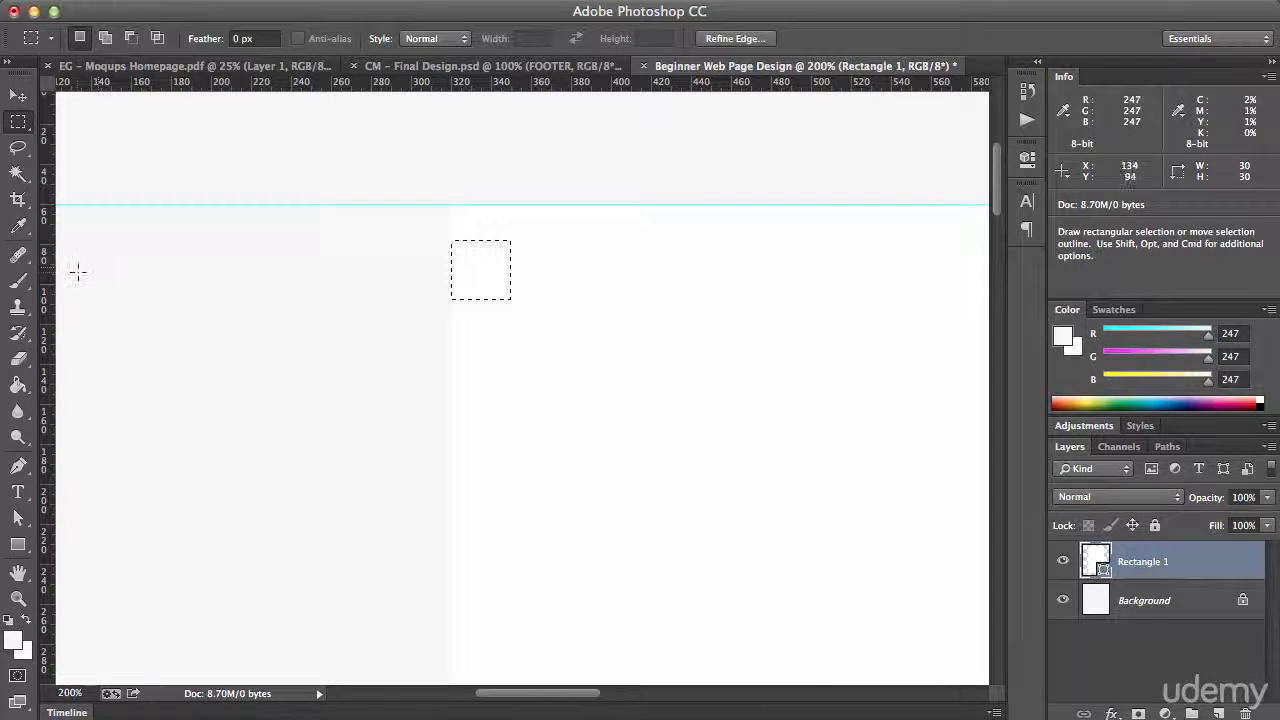
pyautogui.moveTo(48, 278); pyautogui.dragTo(517, 288)
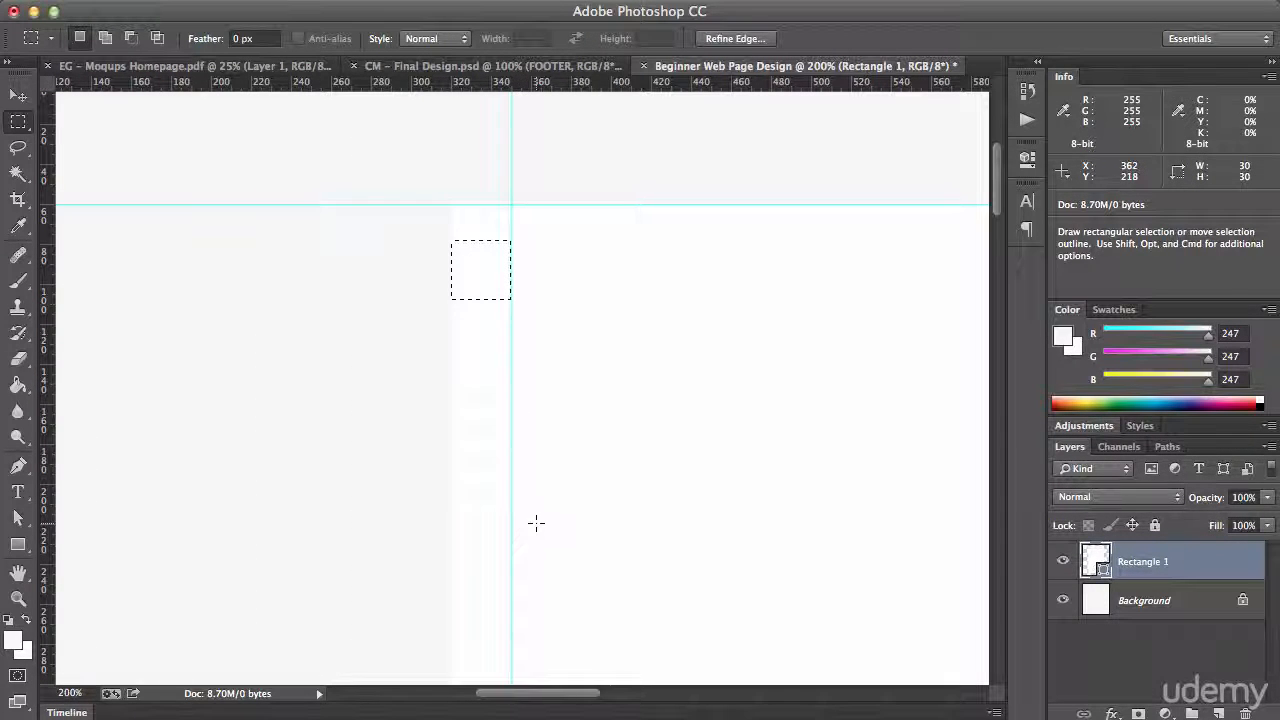
# Move the square selection against the left side of the centre guide and place a vertical guide along its left side, clearing the selection
pyautogui.press('super+minus')
pyautogui.press('super+minus')
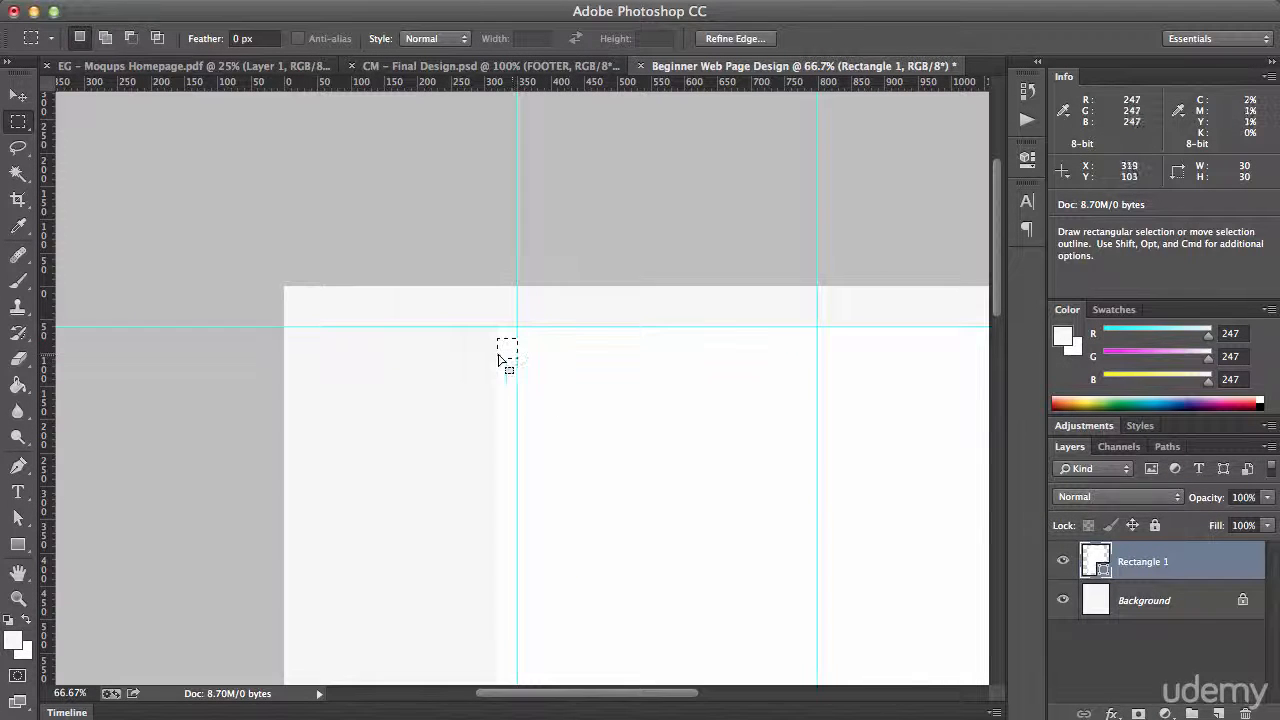
pyautogui.moveTo(506, 354); pyautogui.dragTo(806, 349)
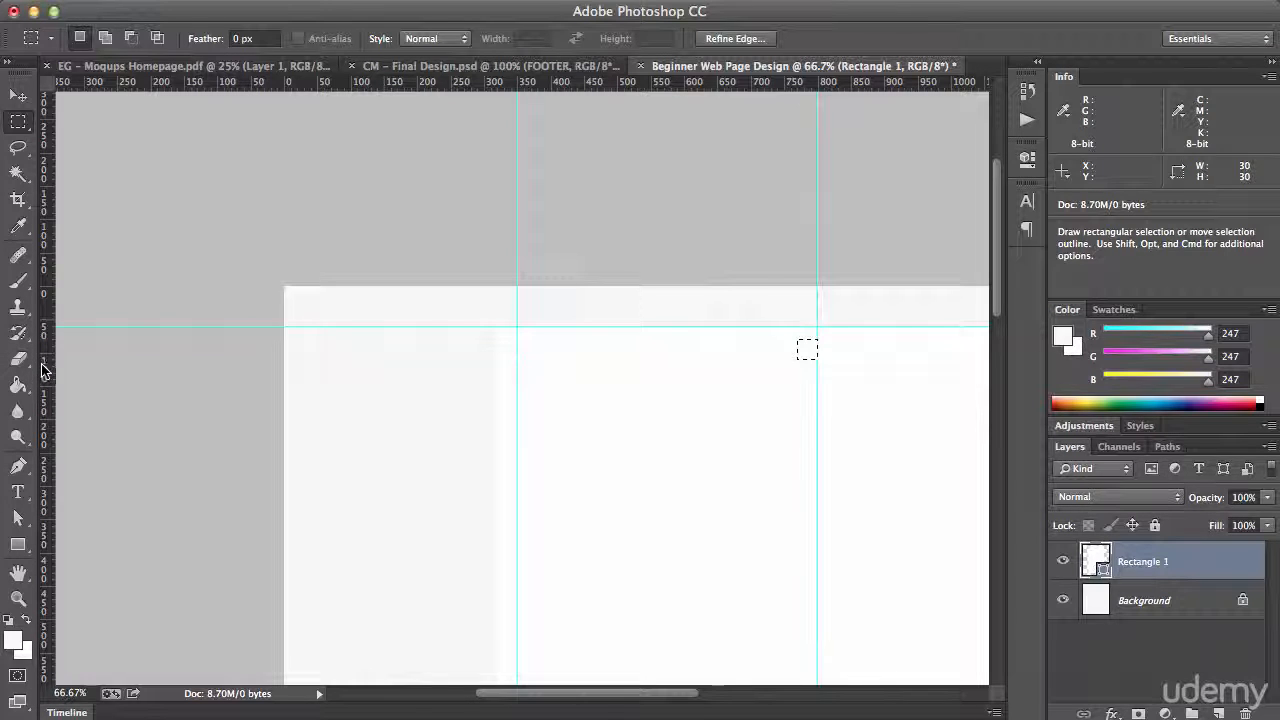
pyautogui.moveTo(46, 364); pyautogui.dragTo(798, 401)
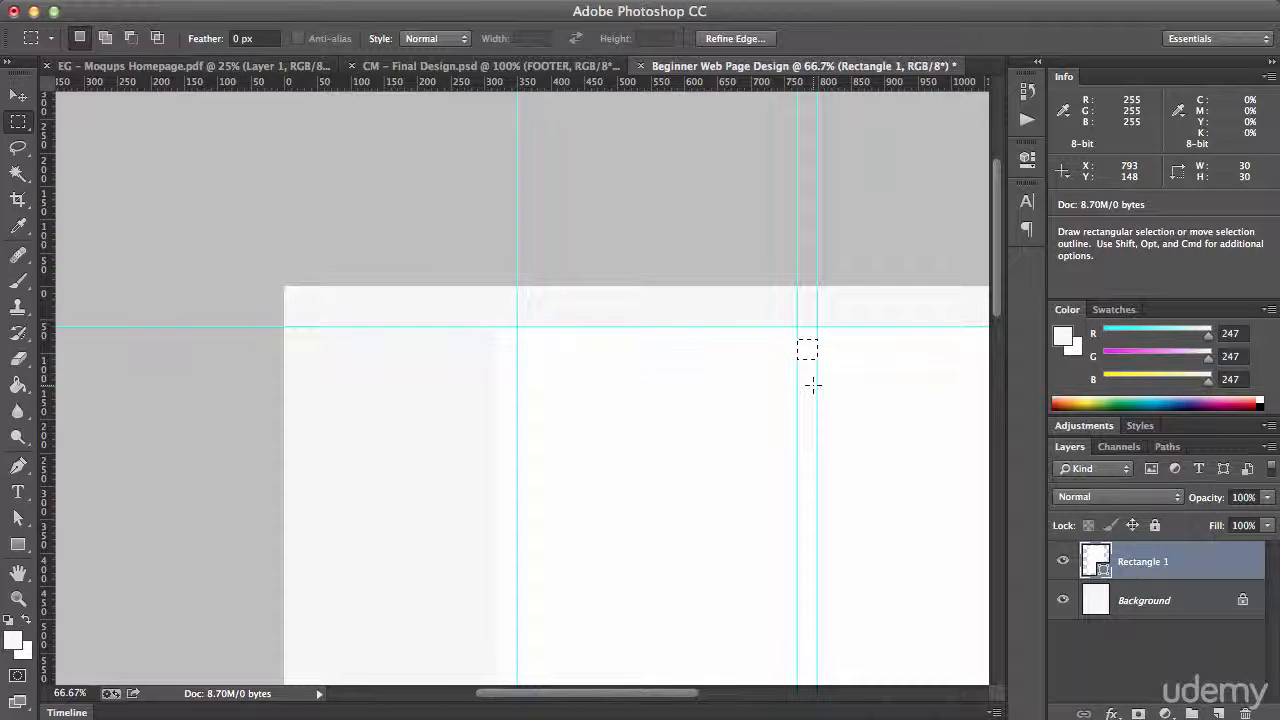
pyautogui.press('super+1')
pyautogui.moveTo(777, 389); pyautogui.dragTo(697, 391)
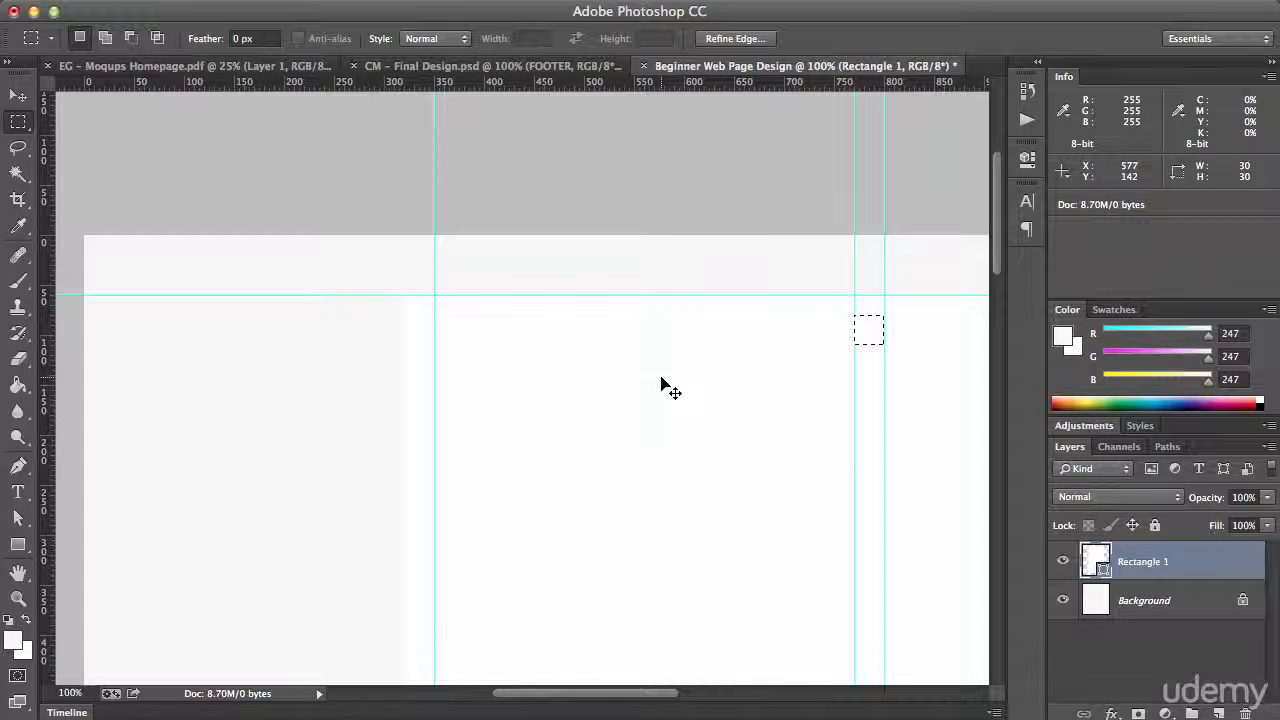
pyautogui.press('super+d')
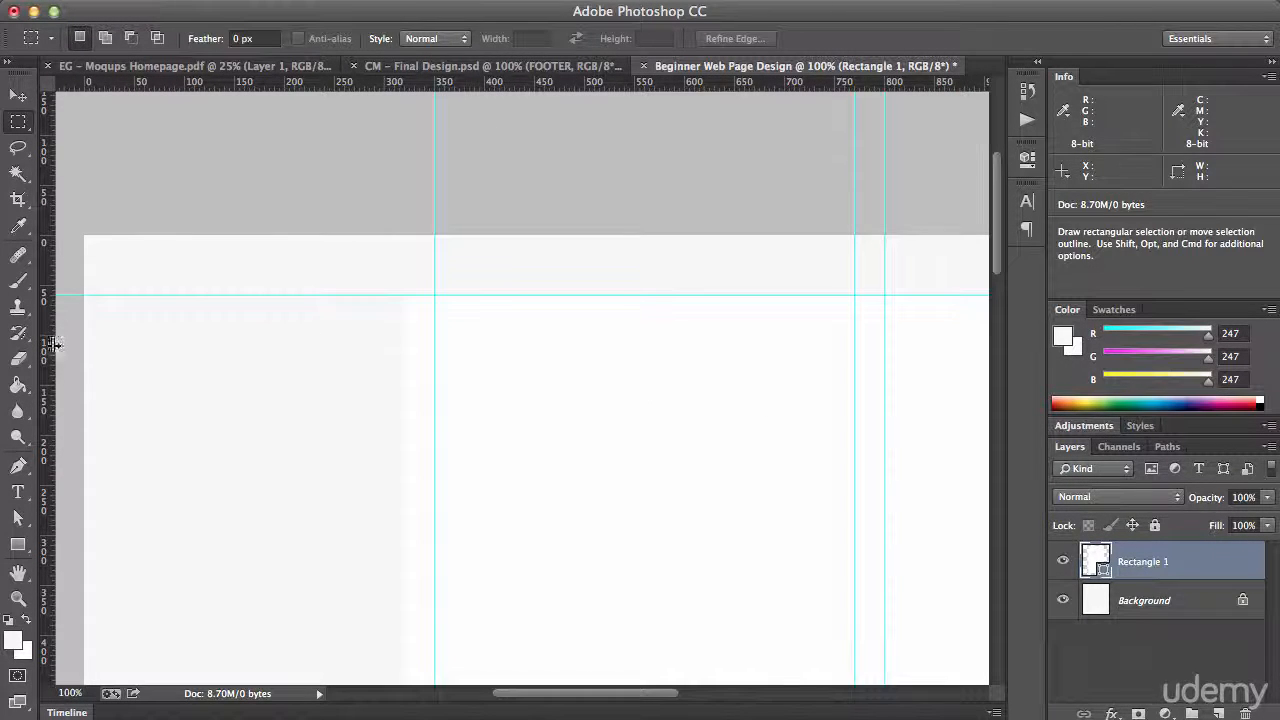
# Place a vertical guide along the left edge of the white content area and check the guides down the page's full height
pyautogui.moveTo(54, 343); pyautogui.dragTo(399, 407)
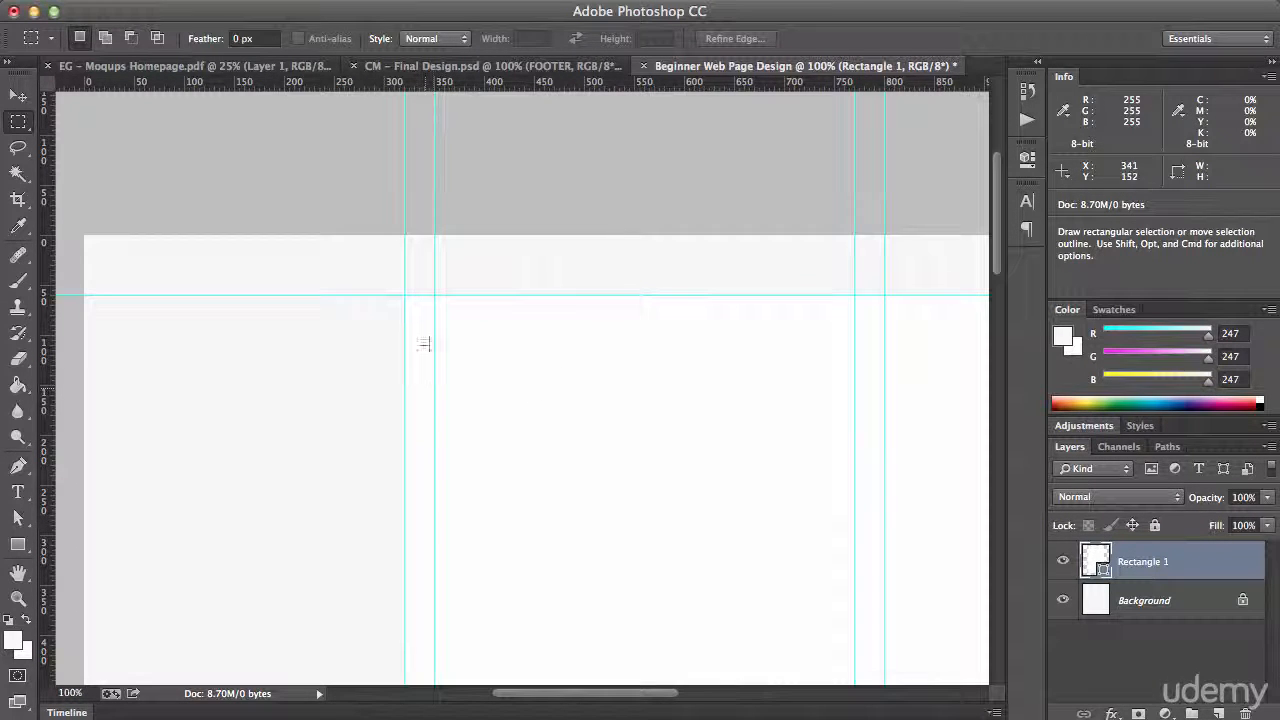
pyautogui.scroll(-10, 759, 361)
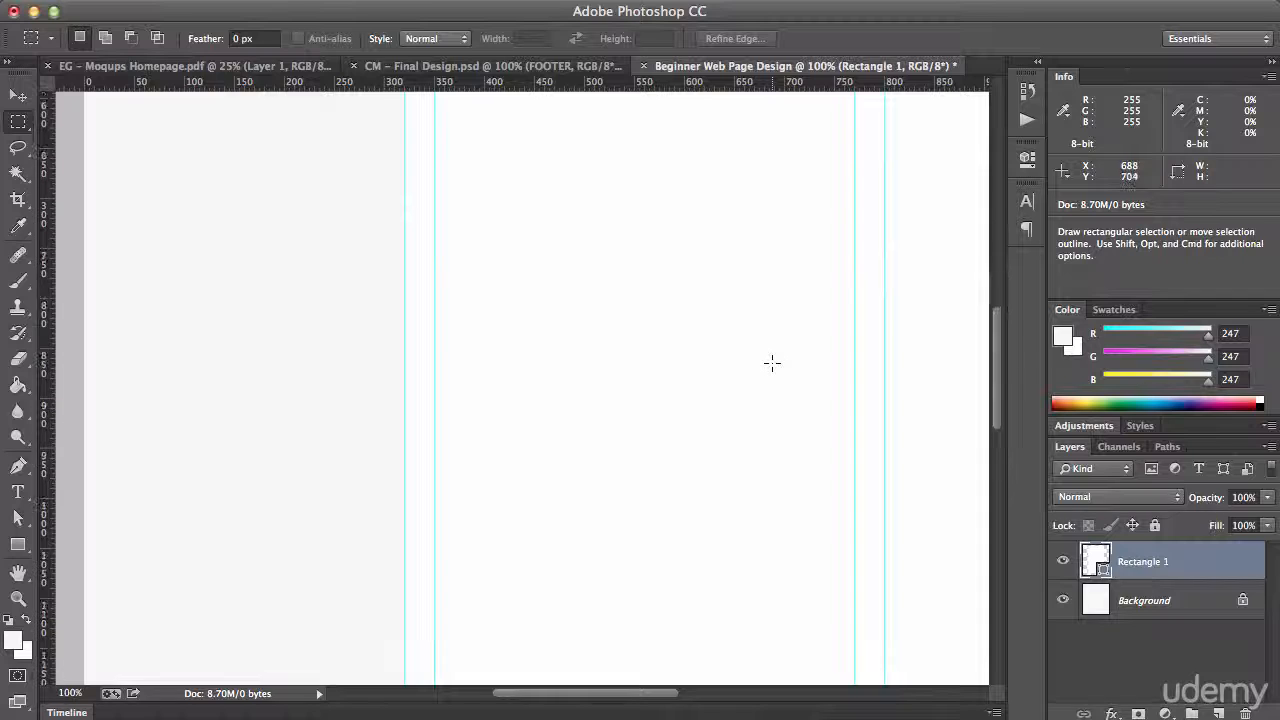
pyautogui.scroll(-15, 771, 363)
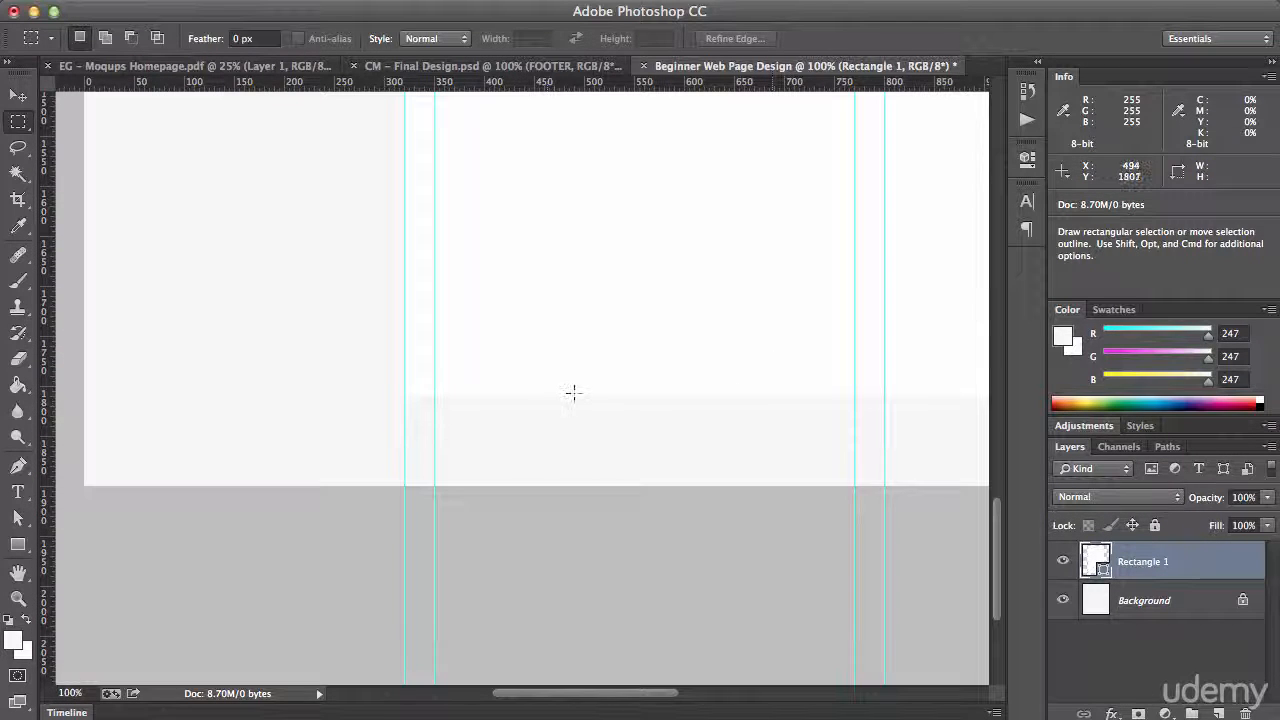
pyautogui.scroll(20, 573, 384)
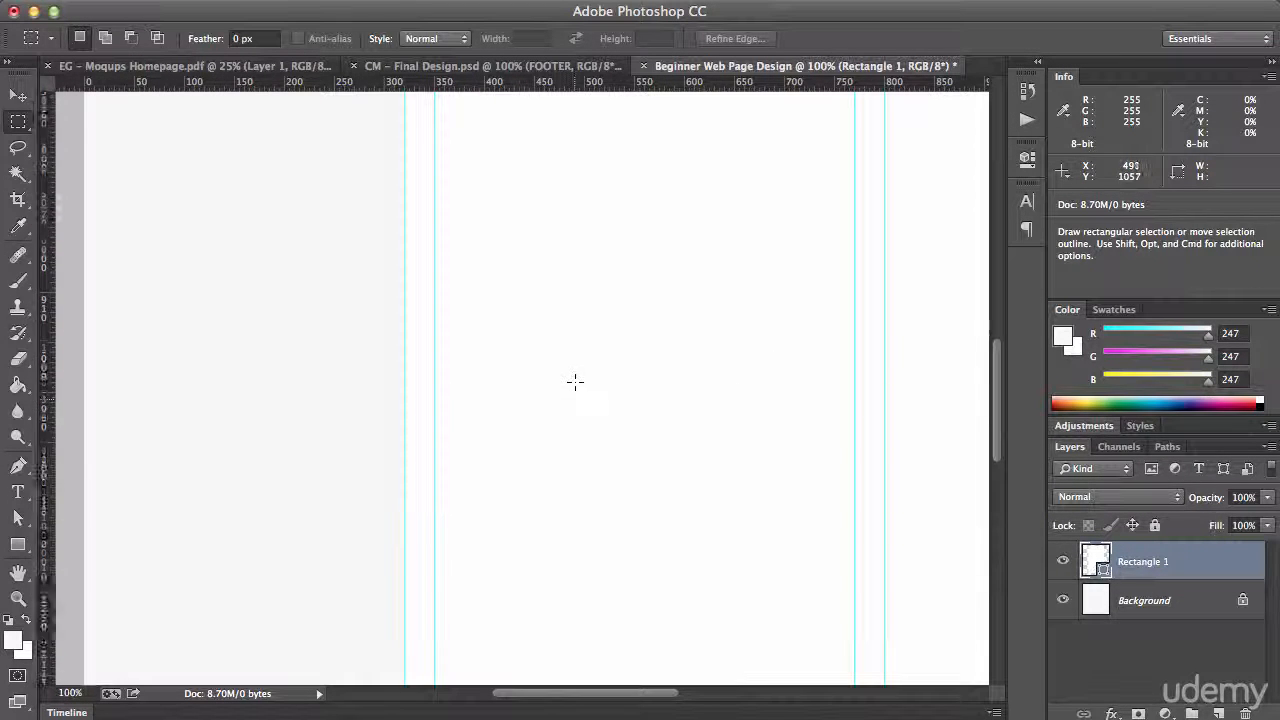
pyautogui.scroll(5, 575, 377)
pyautogui.scroll(-3, 575, 377)
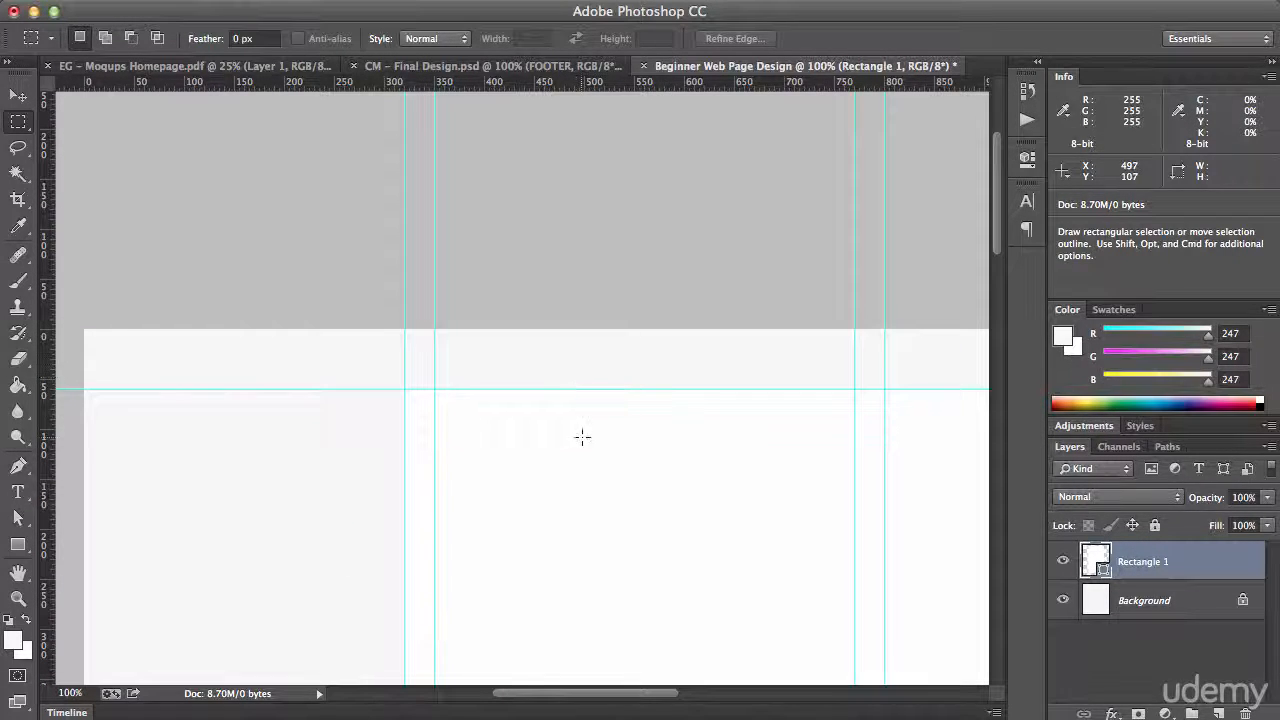
# Try a square selection between the content area's two left guides with another vertical guide beside it, and clear the selection
pyautogui.moveTo(583, 447); pyautogui.dragTo(430, 458)
pyautogui.moveTo(55, 388); pyautogui.dragTo(430, 378)
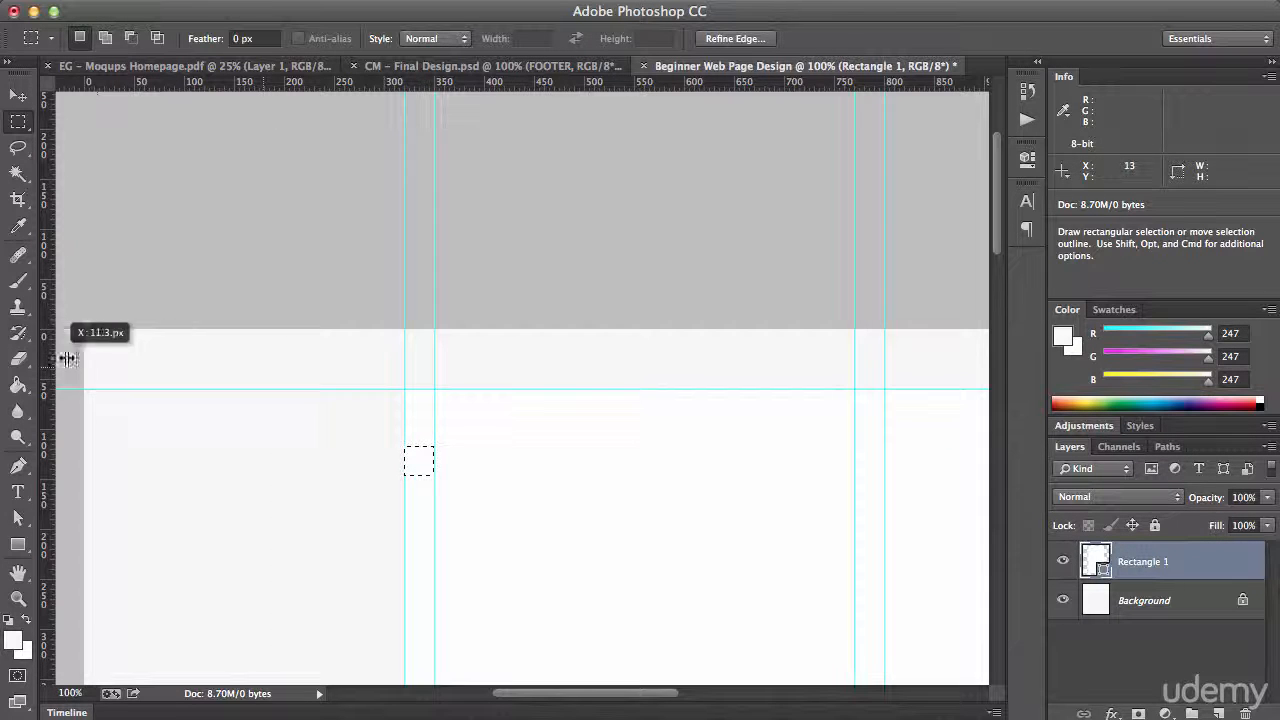
pyautogui.press('super+d')
pyautogui.moveTo(703, 511); pyautogui.dragTo(715, 448)
pyautogui.press('super+plus')
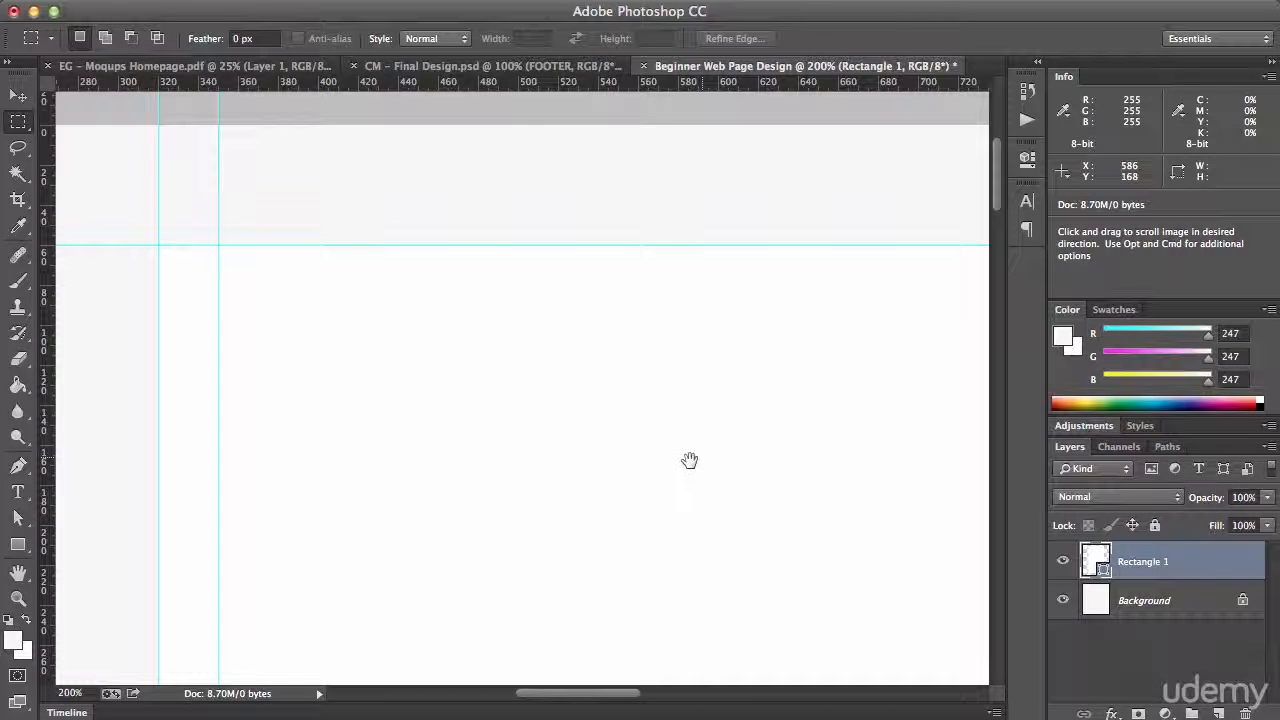
pyautogui.press('super+minus')
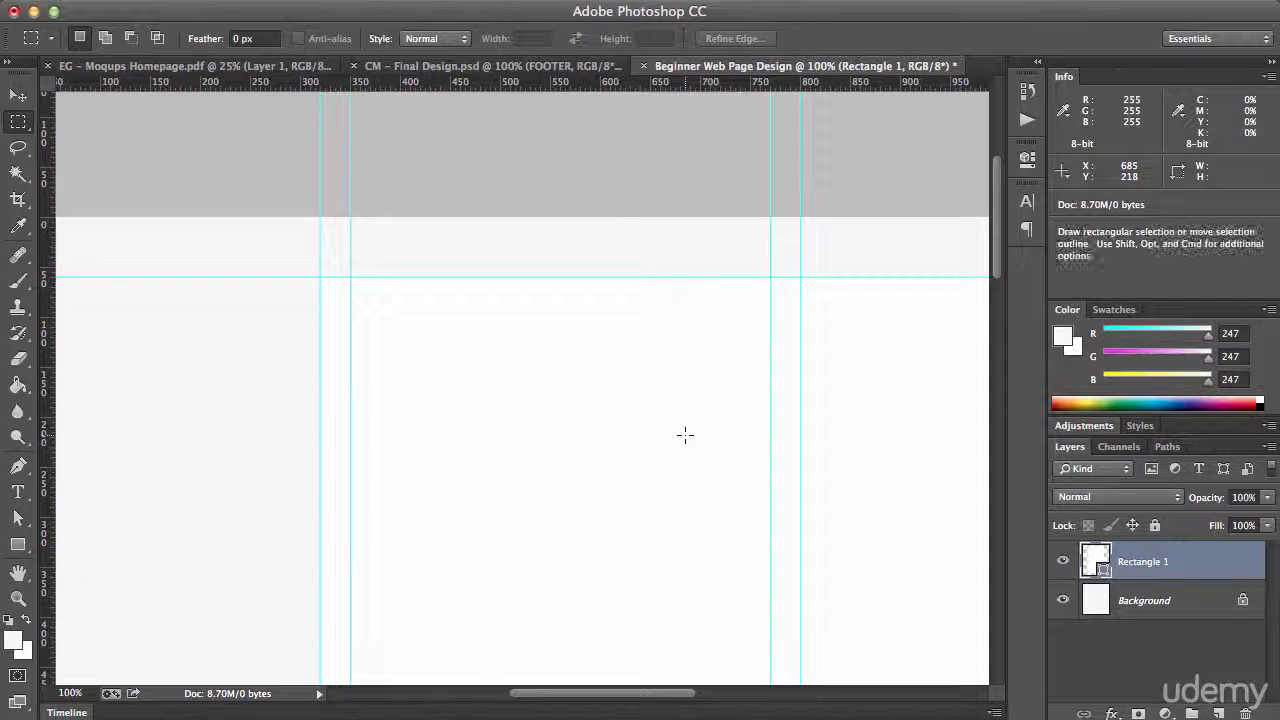
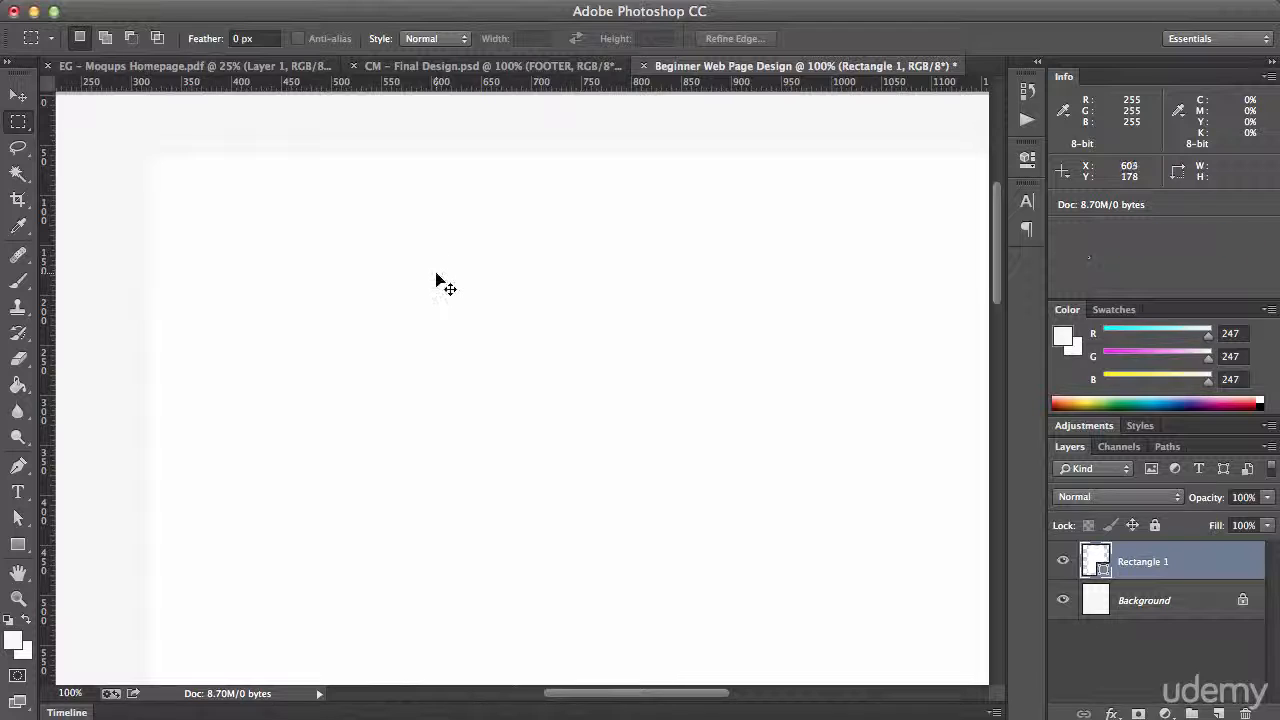
pyautogui.press('super+minus')
pyautogui.moveTo(463, 317); pyautogui.dragTo(386, 237)
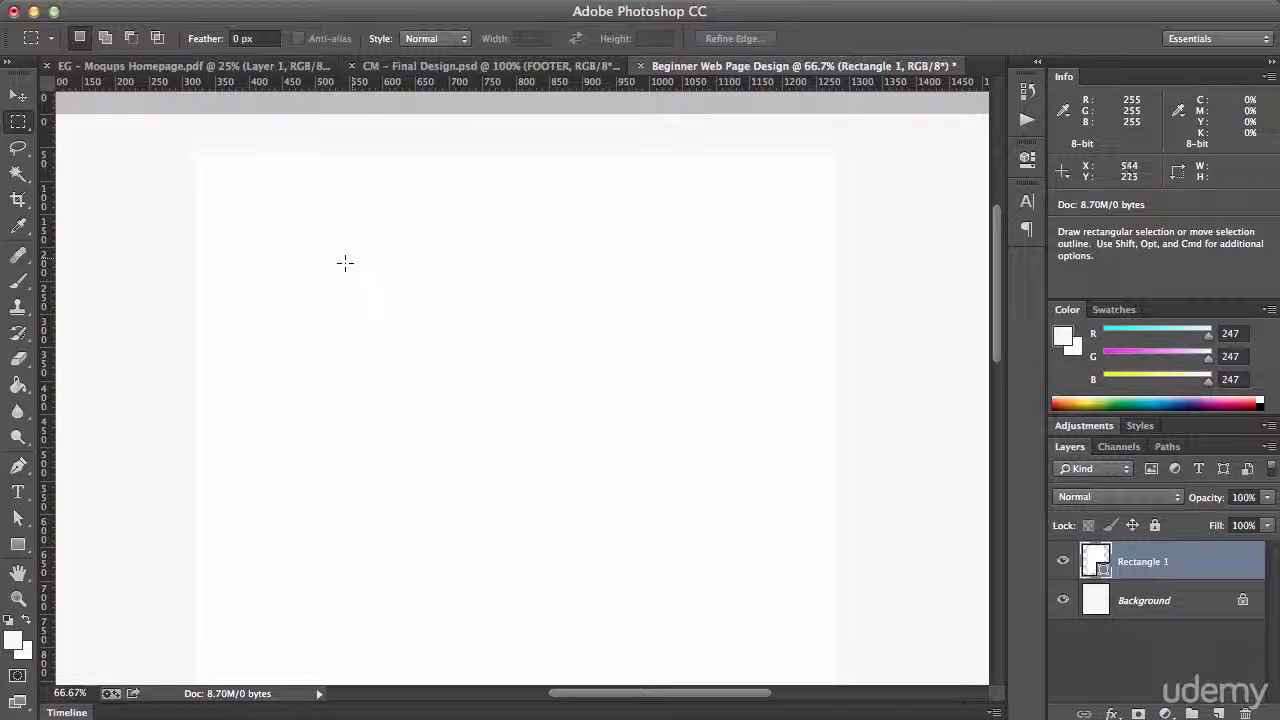
pyautogui.moveTo(345, 262); pyautogui.dragTo(437, 263)
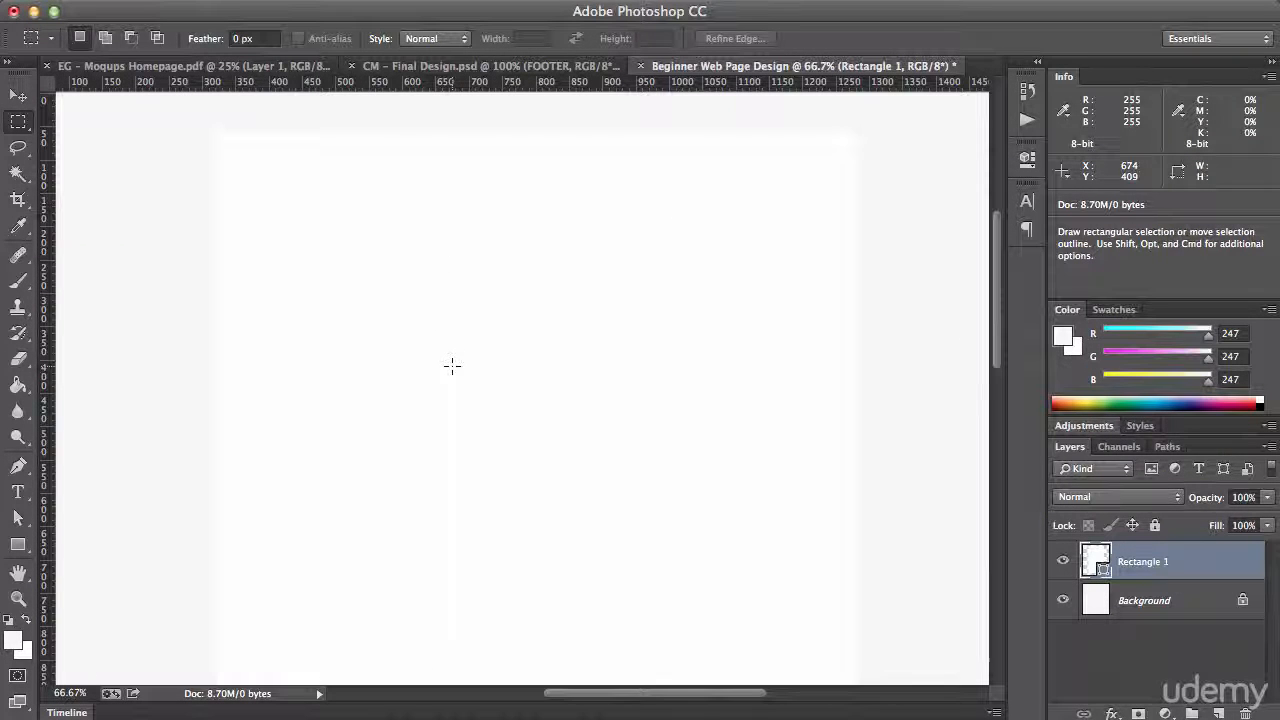
pyautogui.press('super+plus')
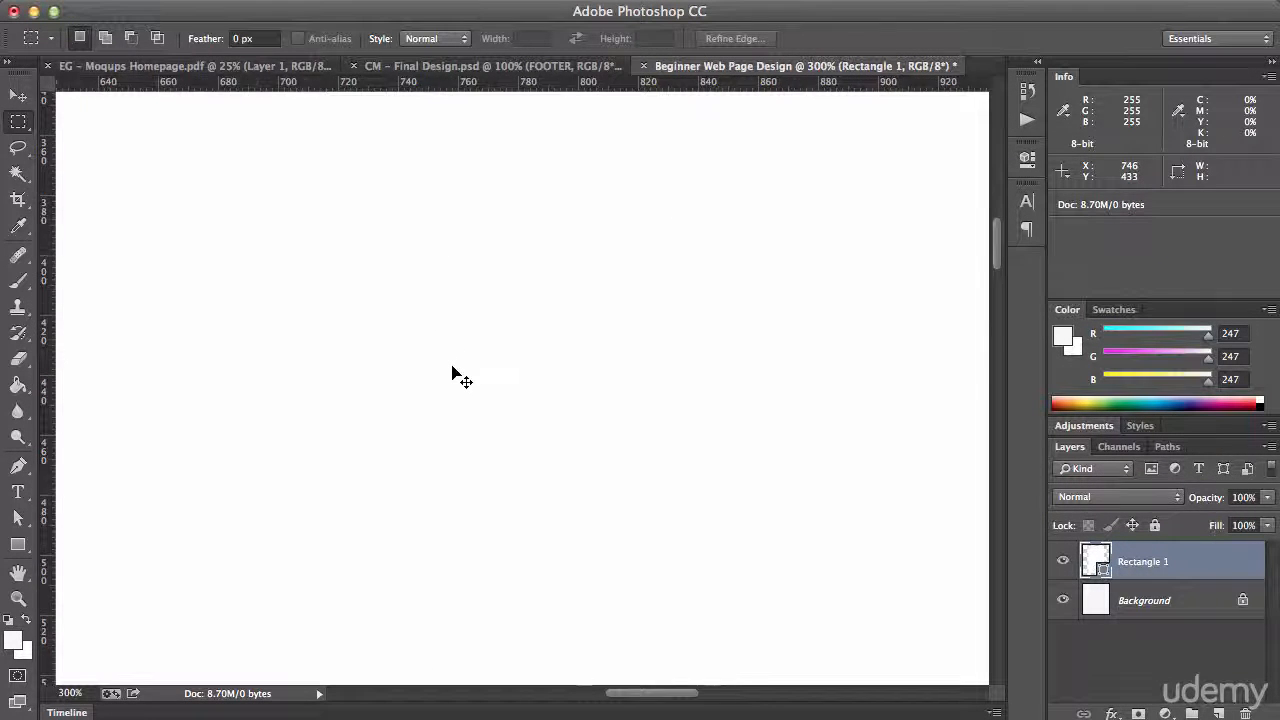
pyautogui.moveTo(452, 365); pyautogui.dragTo(514, 457)
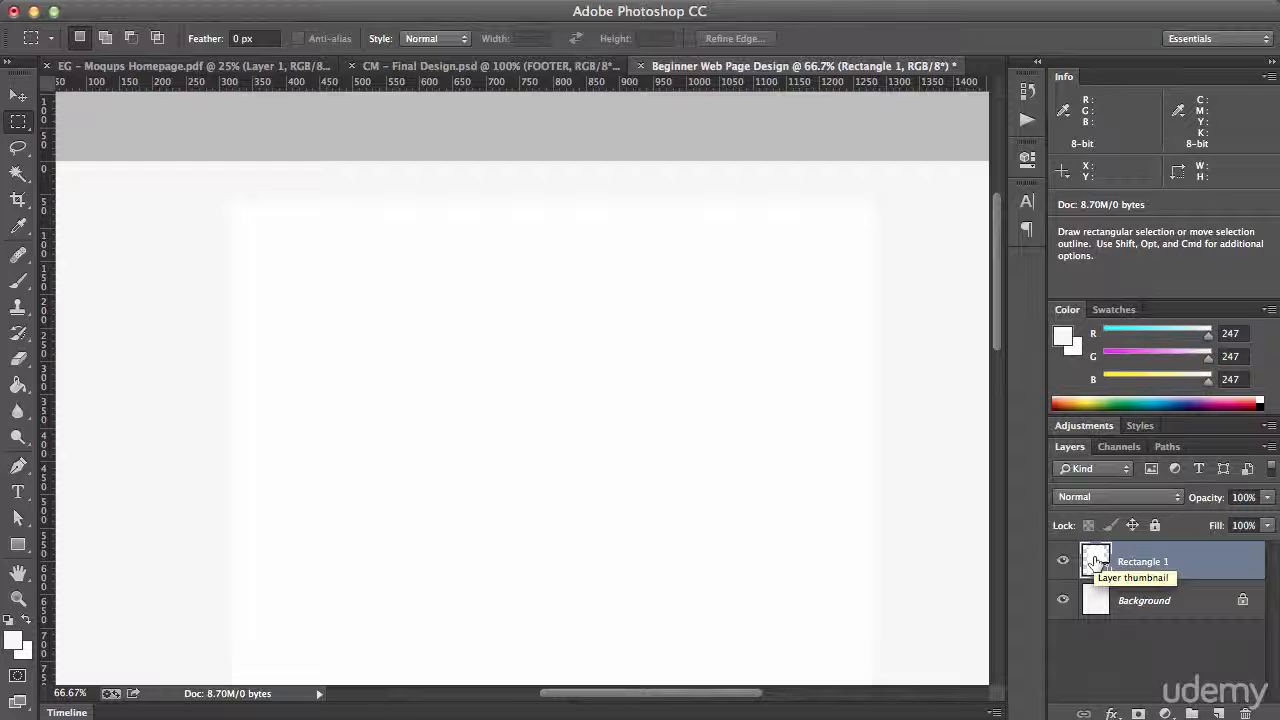
# Add a drop shadow effect to the white content area's rectangle layer, with the shadow opacity at 75%
pyautogui.doubleClick(1190, 569)
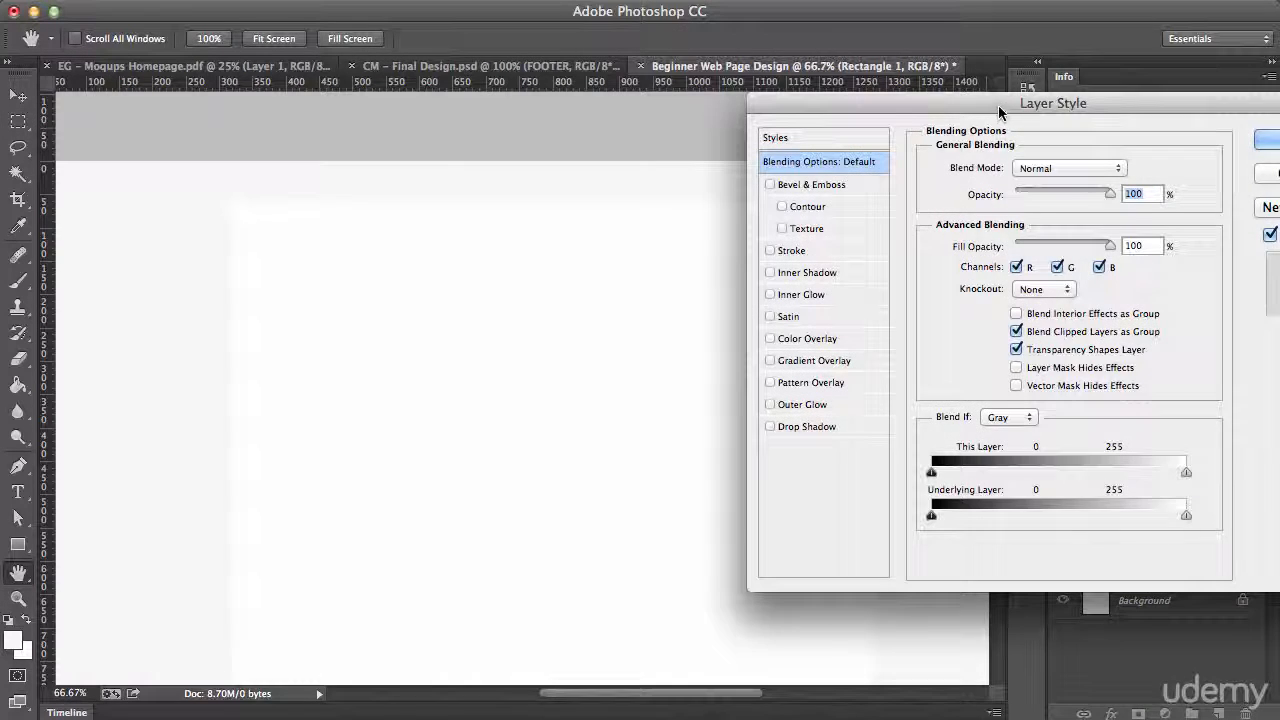
pyautogui.moveTo(901, 100); pyautogui.dragTo(593, 147)
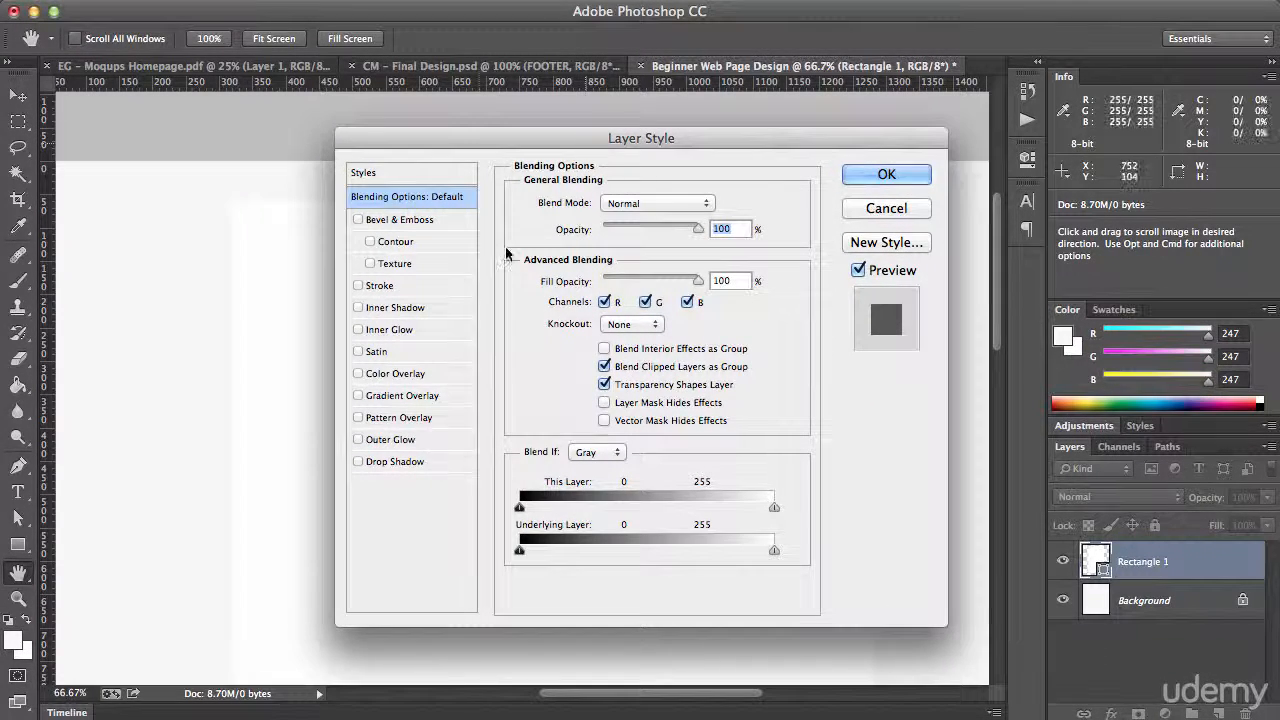
pyautogui.click(414, 463)
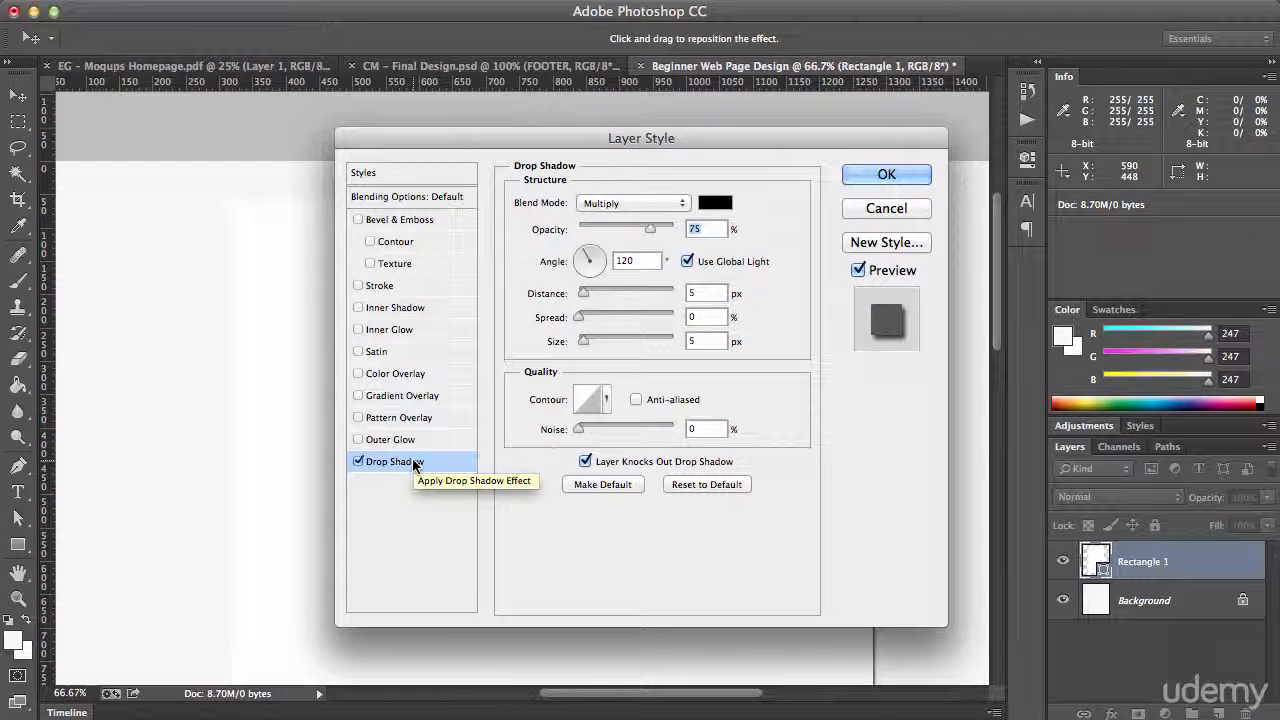
pyautogui.moveTo(596, 137); pyautogui.dragTo(760, 143)
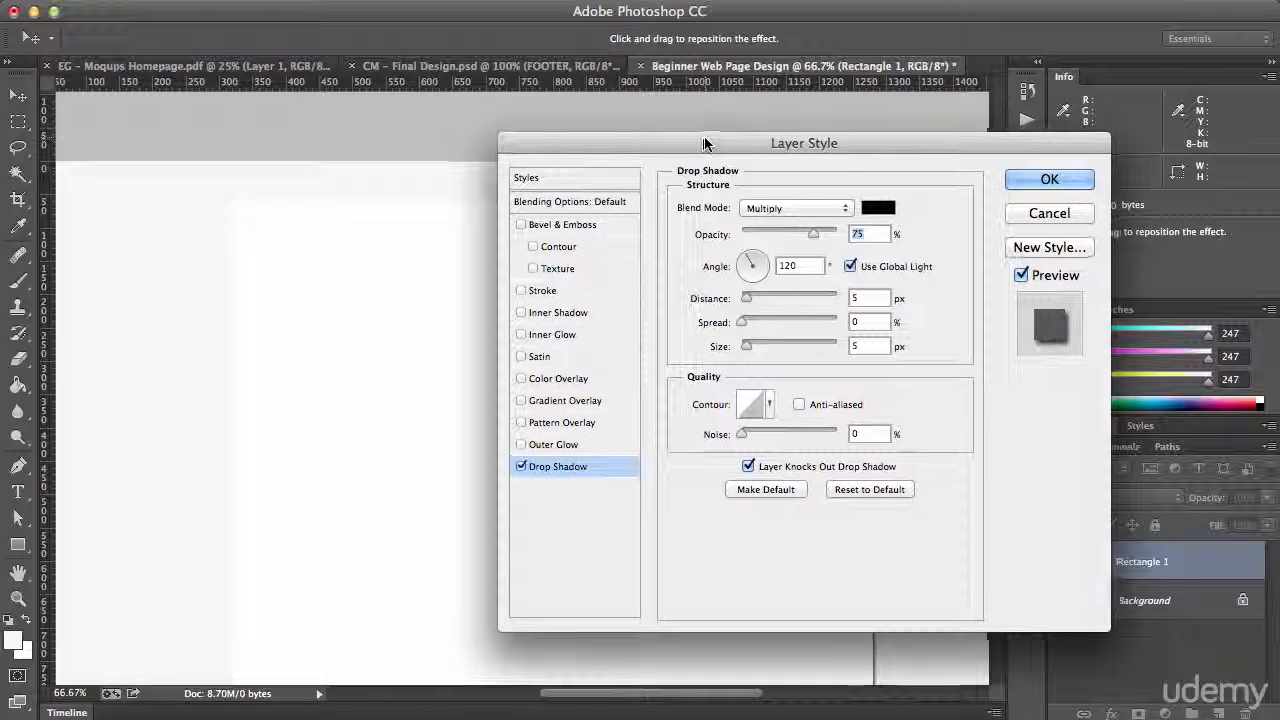
pyautogui.moveTo(706, 137); pyautogui.dragTo(680, 133)
pyautogui.click(766, 217)
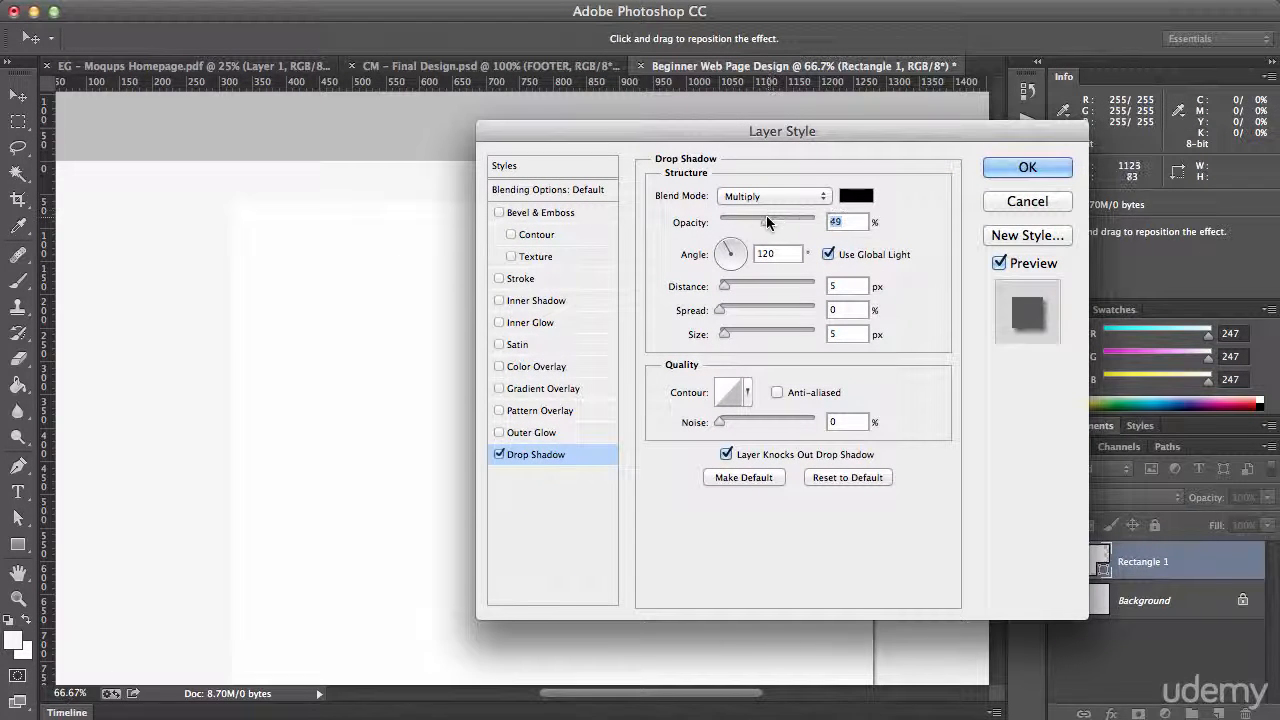
pyautogui.moveTo(742, 218); pyautogui.dragTo(791, 219)
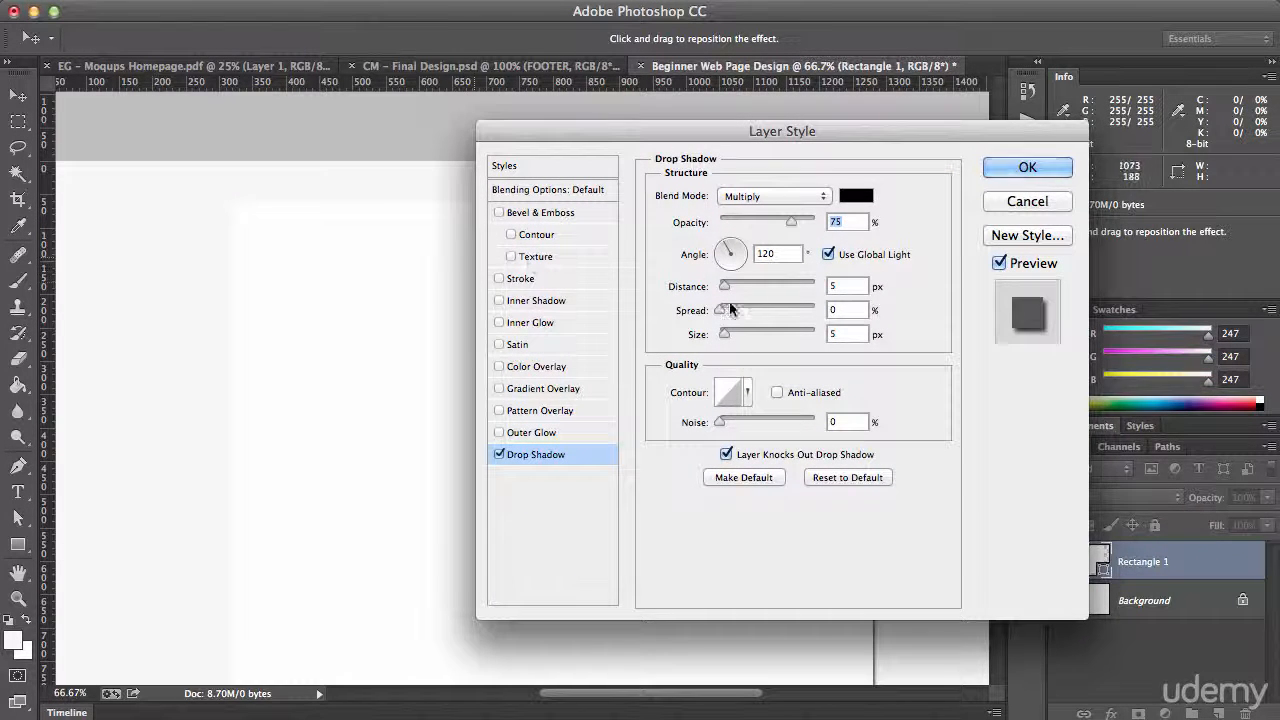
# Reposition the drop shadow to an angle of about -76° and set its distance to 0 px
pyautogui.moveTo(777, 132); pyautogui.dragTo(490, 120)
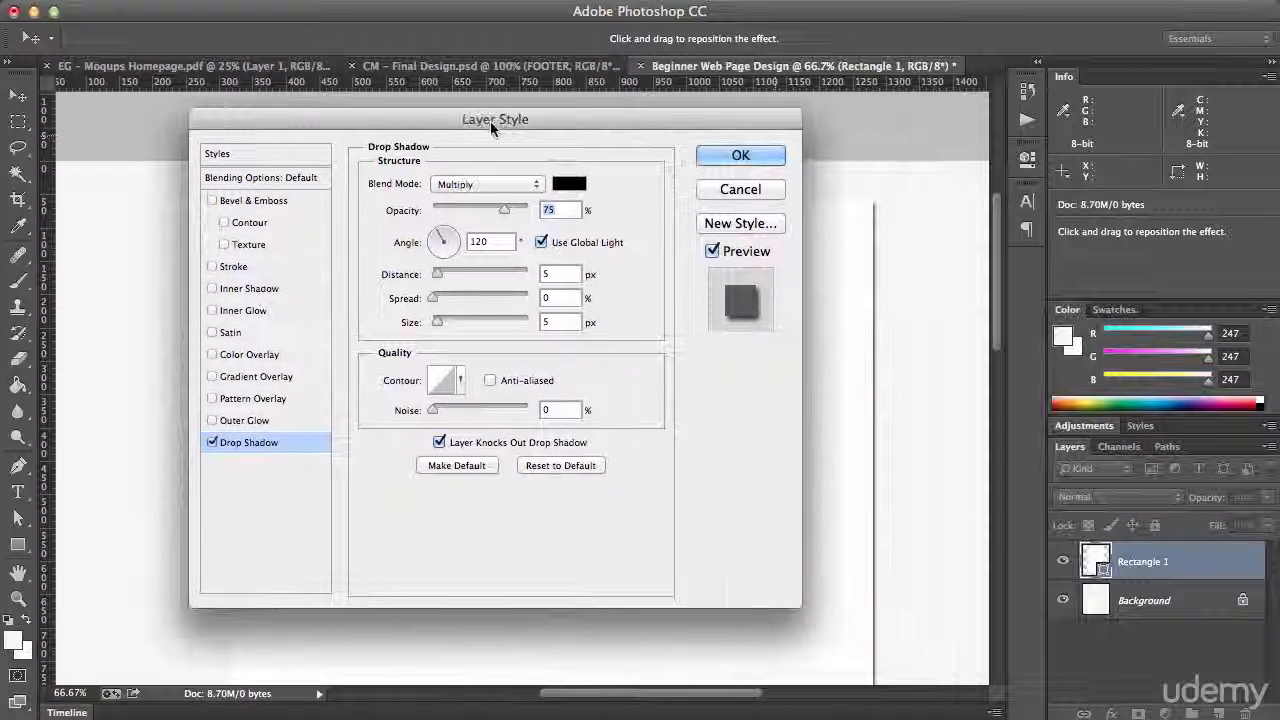
pyautogui.moveTo(870, 328); pyautogui.dragTo(849, 318)
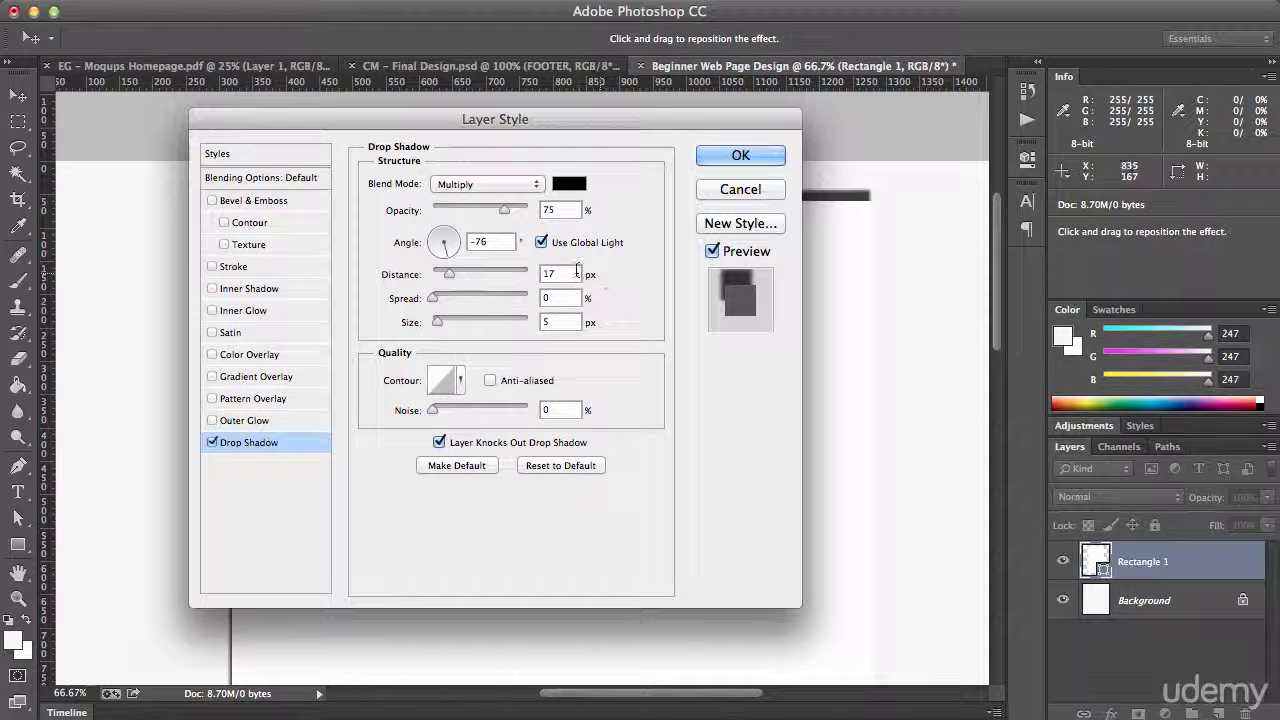
pyautogui.moveTo(575, 273); pyautogui.dragTo(547, 272)
pyautogui.write('0')
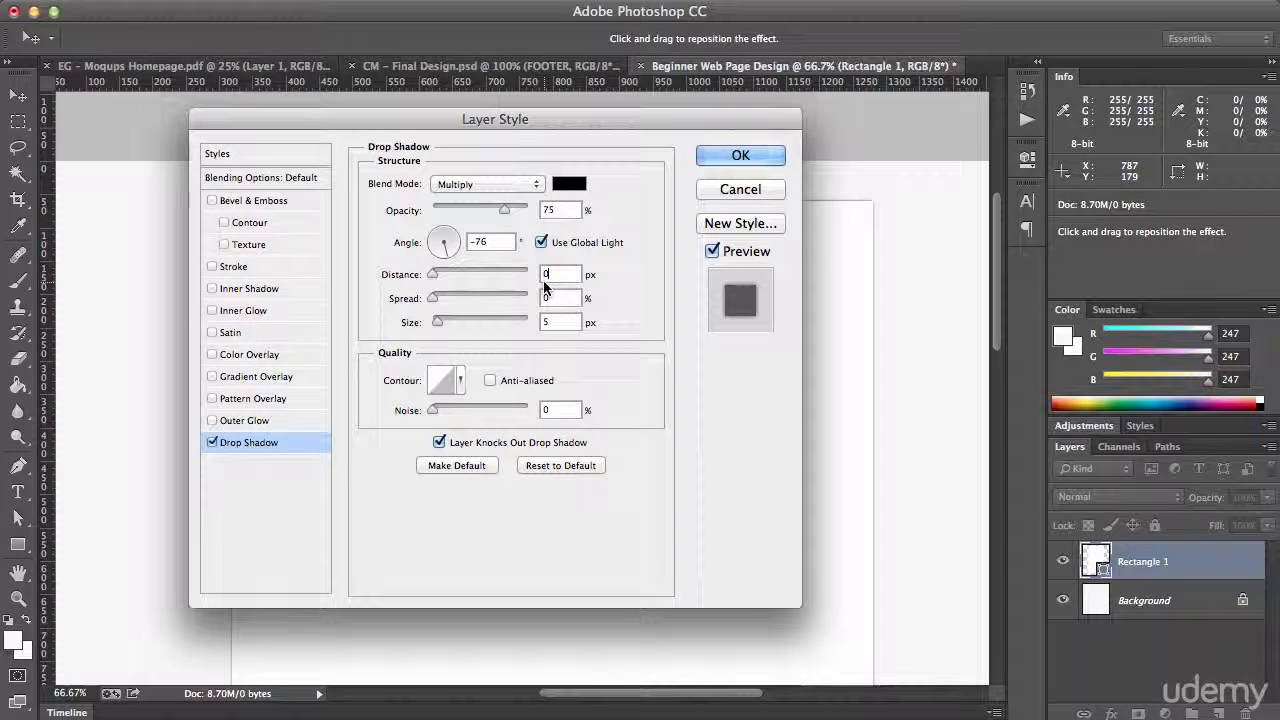
# Set the drop shadow's size to 20 px and its opacity to 40%, and apply the layer style
pyautogui.moveTo(570, 321); pyautogui.dragTo(514, 323)
pyautogui.write('20')
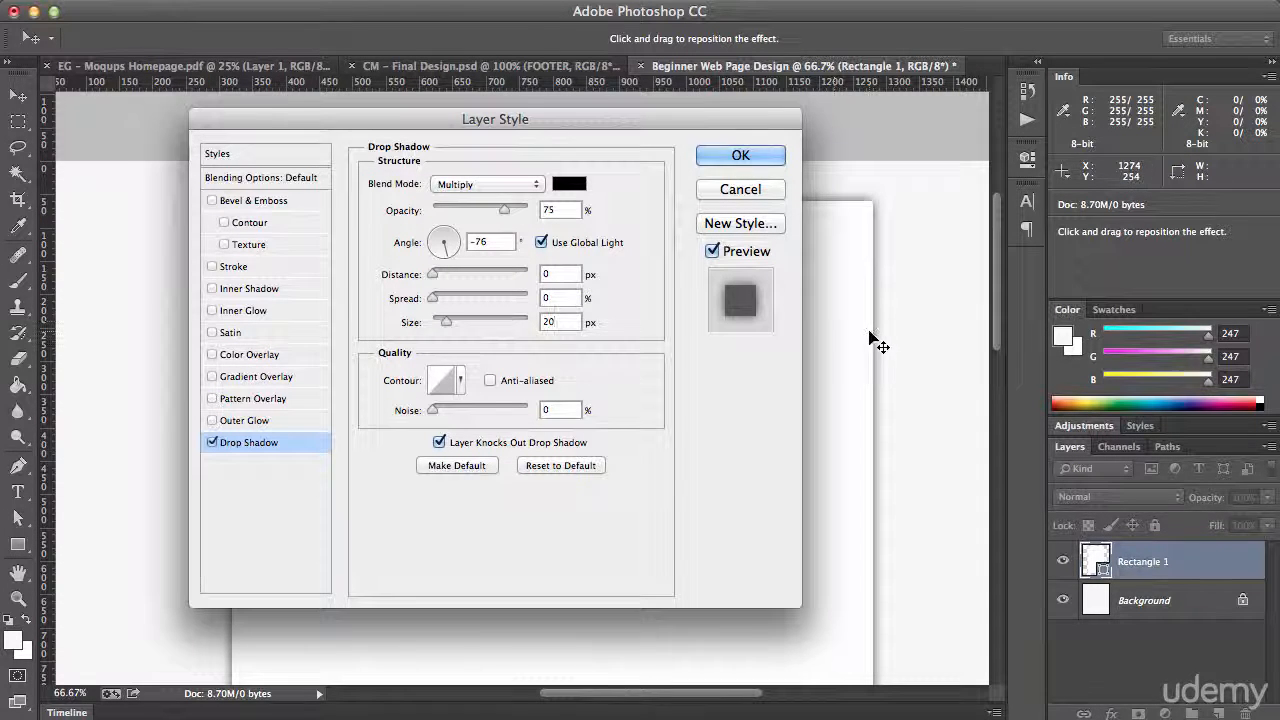
pyautogui.moveTo(522, 119); pyautogui.dragTo(730, 248)
pyautogui.doubleClick(757, 339)
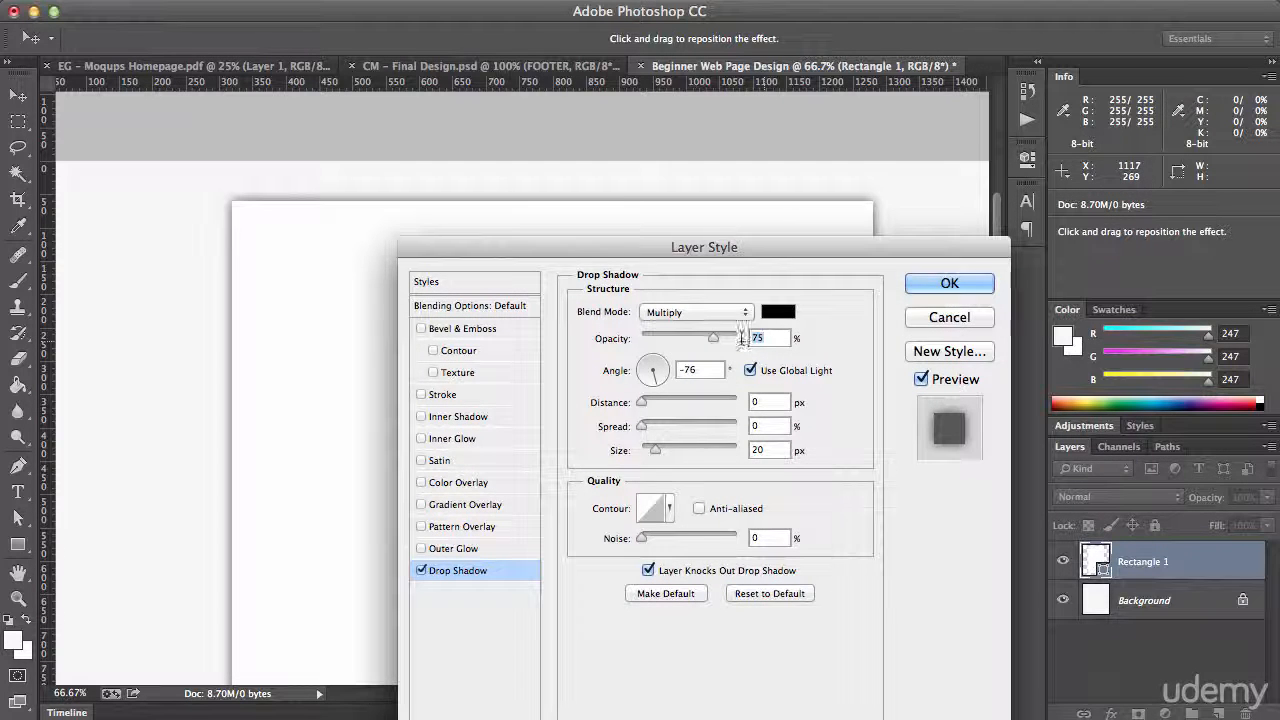
pyautogui.write('40')
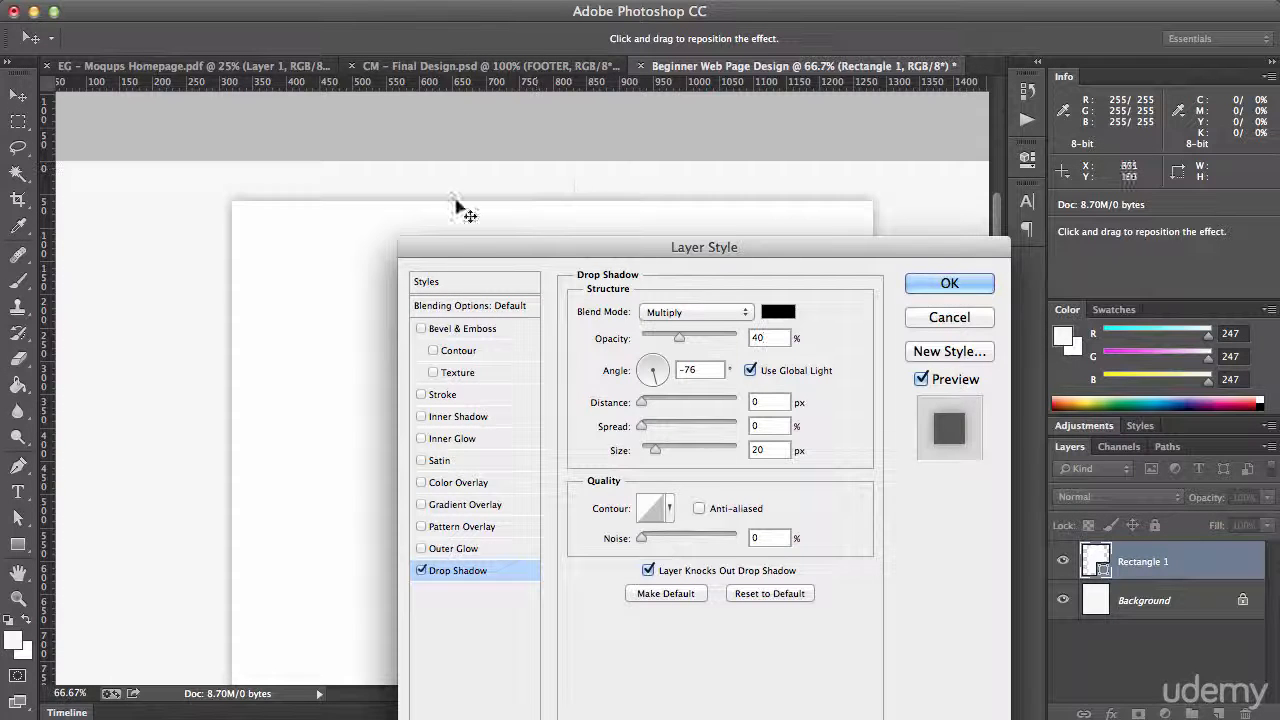
pyautogui.click(946, 283)
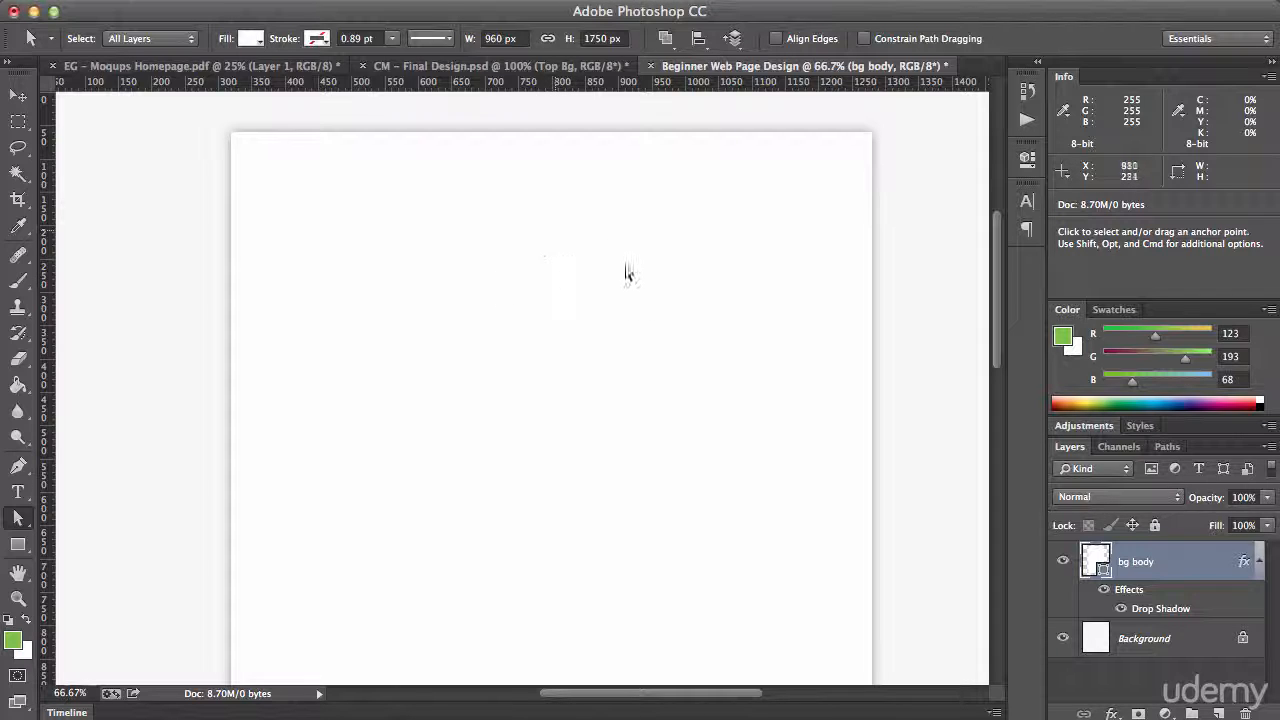
# Draw a rectangle shape about 482 by 346 px in the upper part of the content area
pyautogui.moveTo(614, 266); pyautogui.dragTo(600, 289)
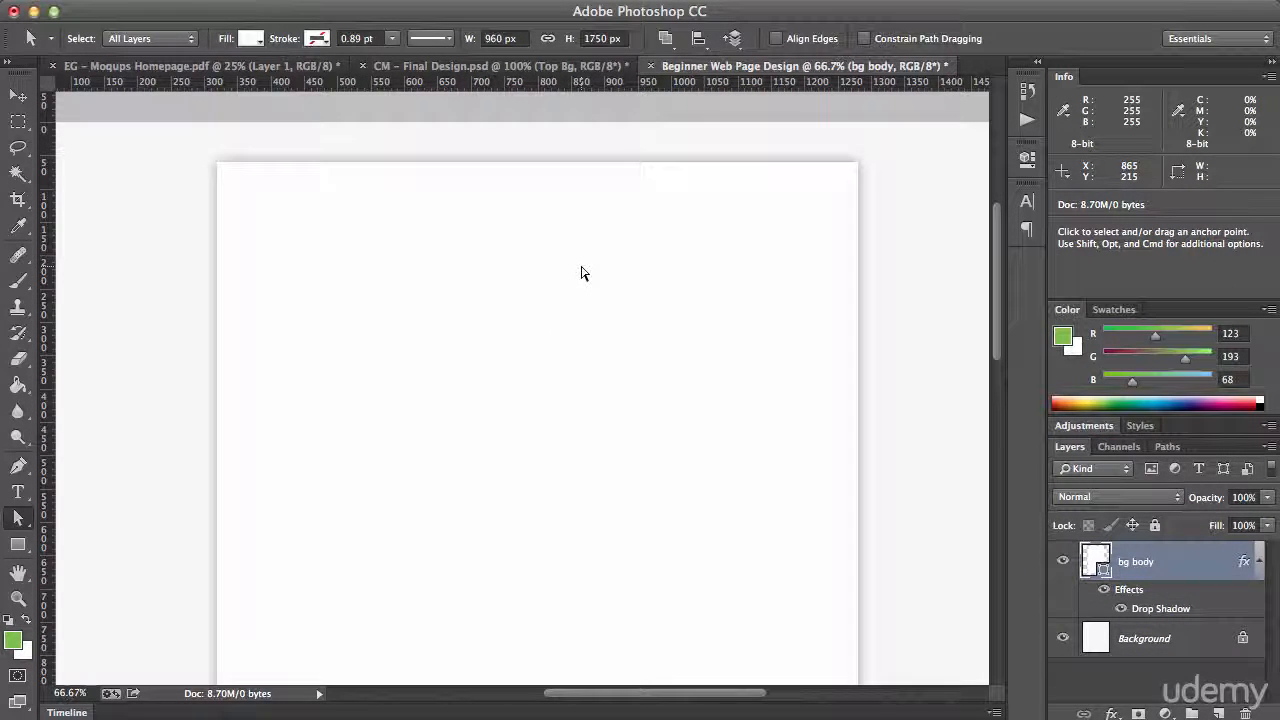
pyautogui.click(17, 544)
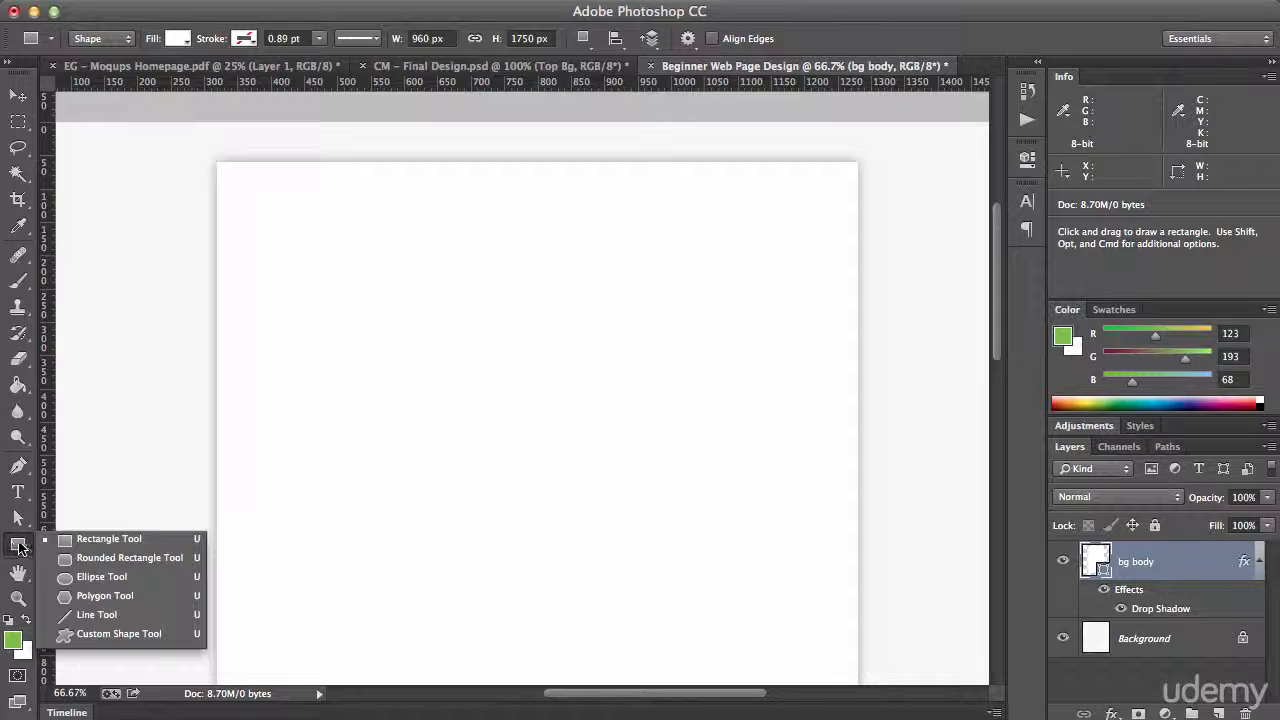
pyautogui.click(85, 545)
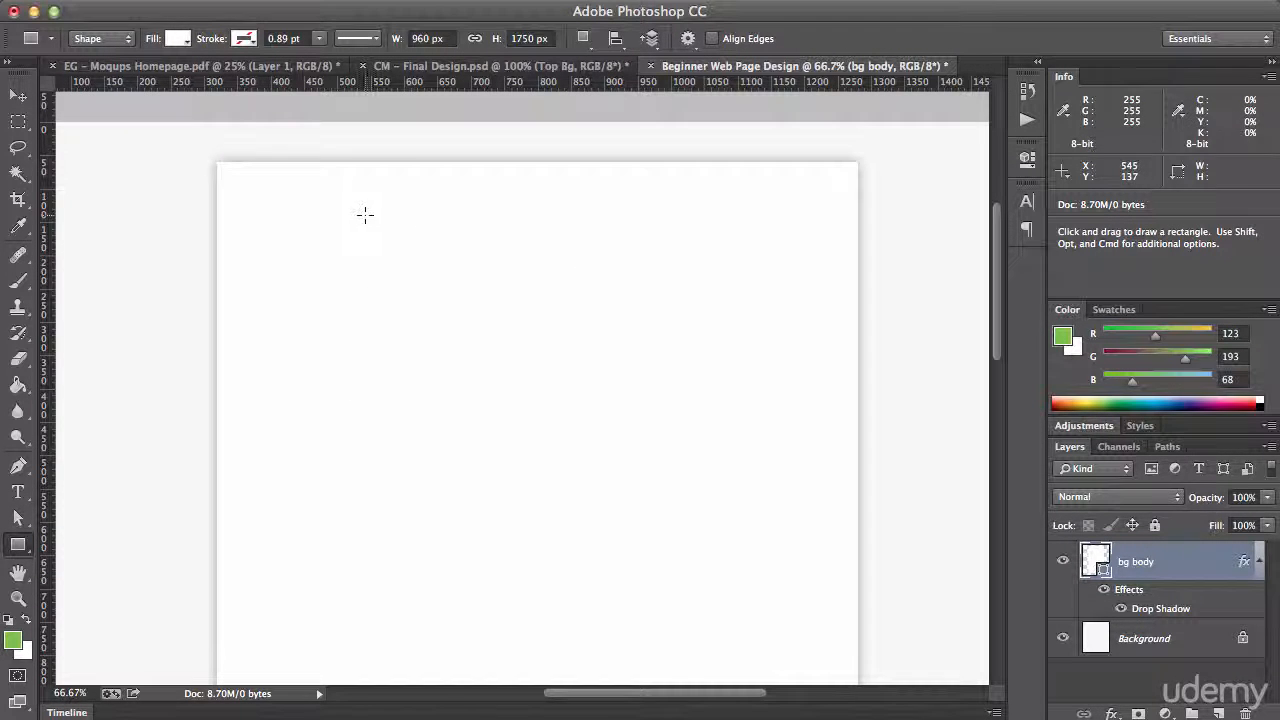
pyautogui.moveTo(365, 214); pyautogui.dragTo(686, 445)
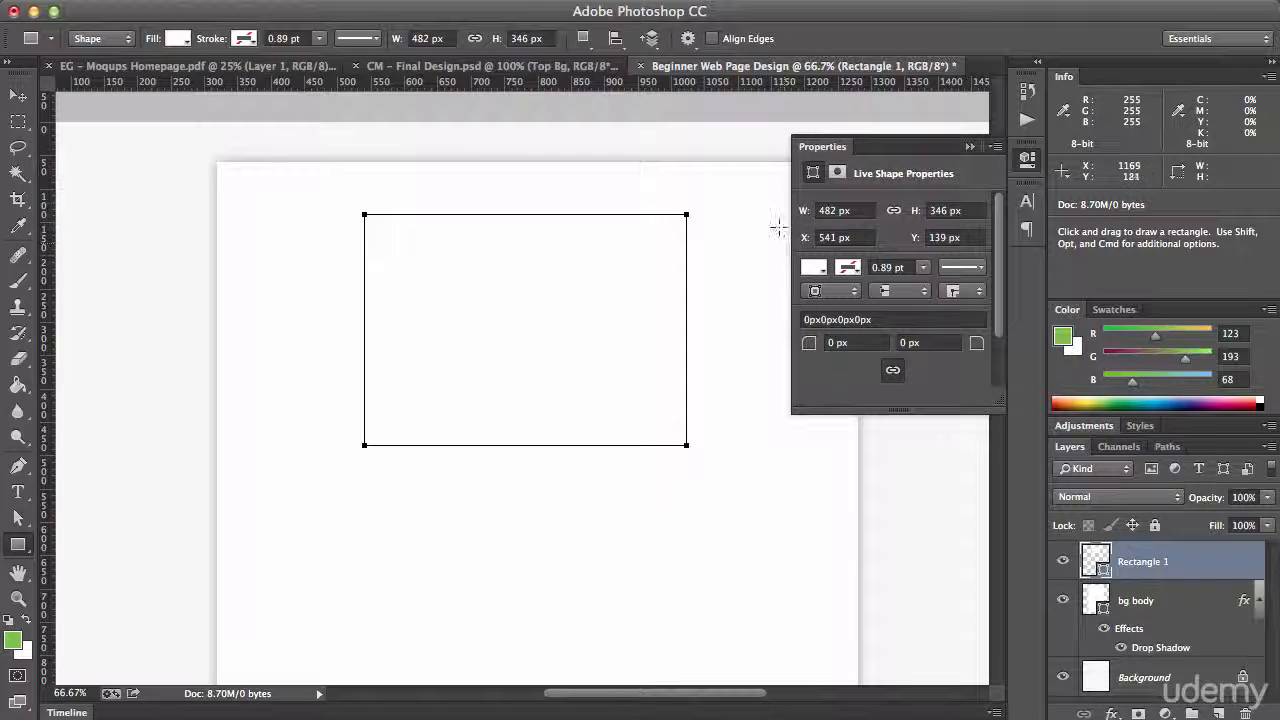
# Change the new rectangle's fill colour to green #7bc144
pyautogui.doubleClick(1100, 567)
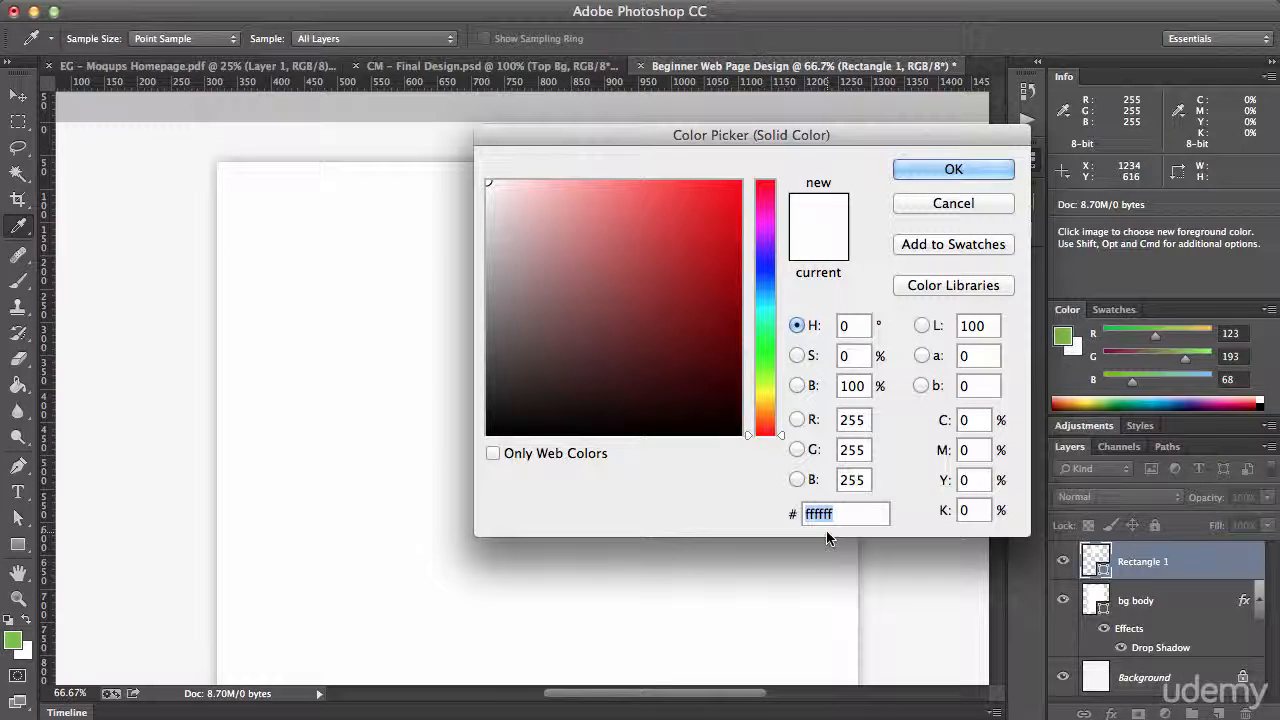
pyautogui.write('7b')
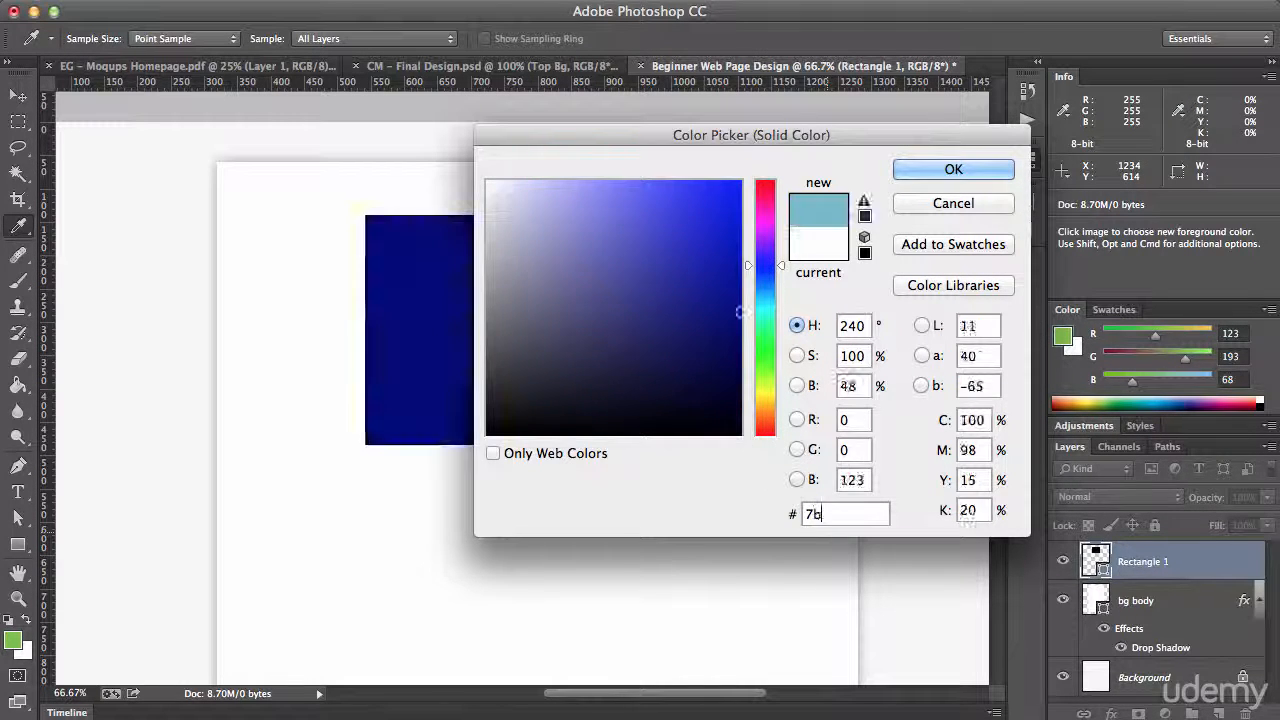
pyautogui.write('c144')
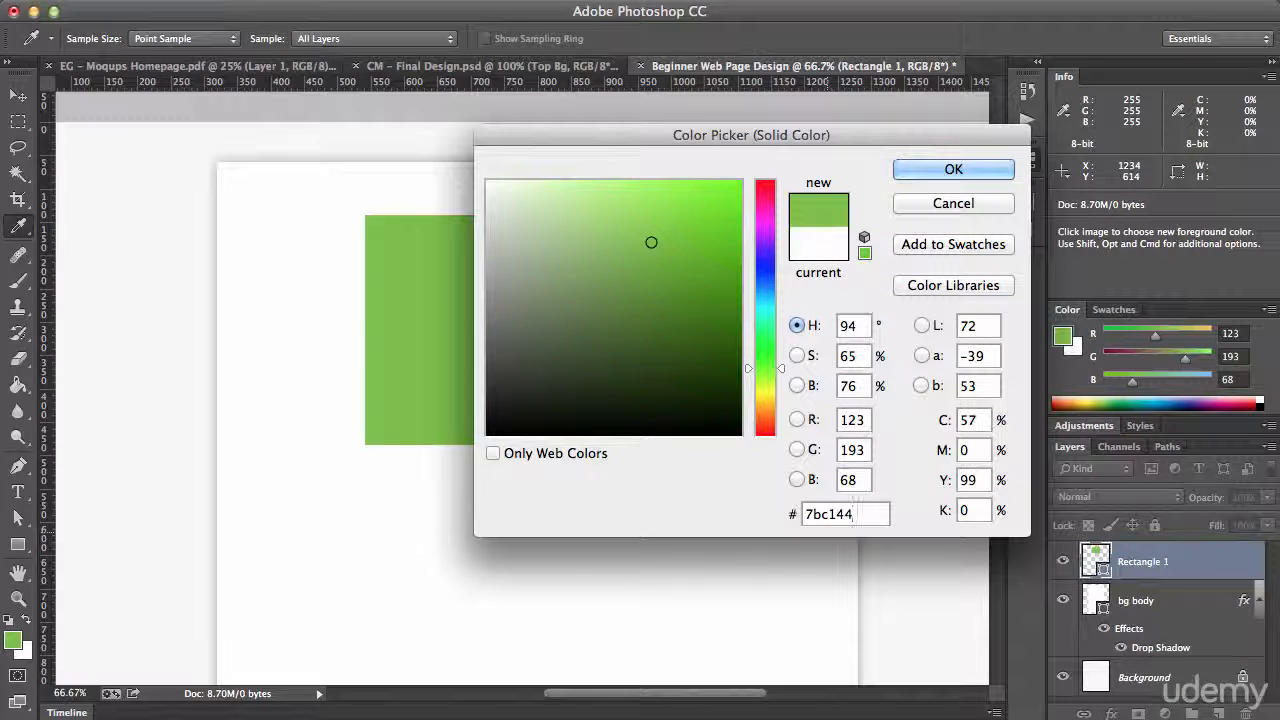
pyautogui.click(935, 173)
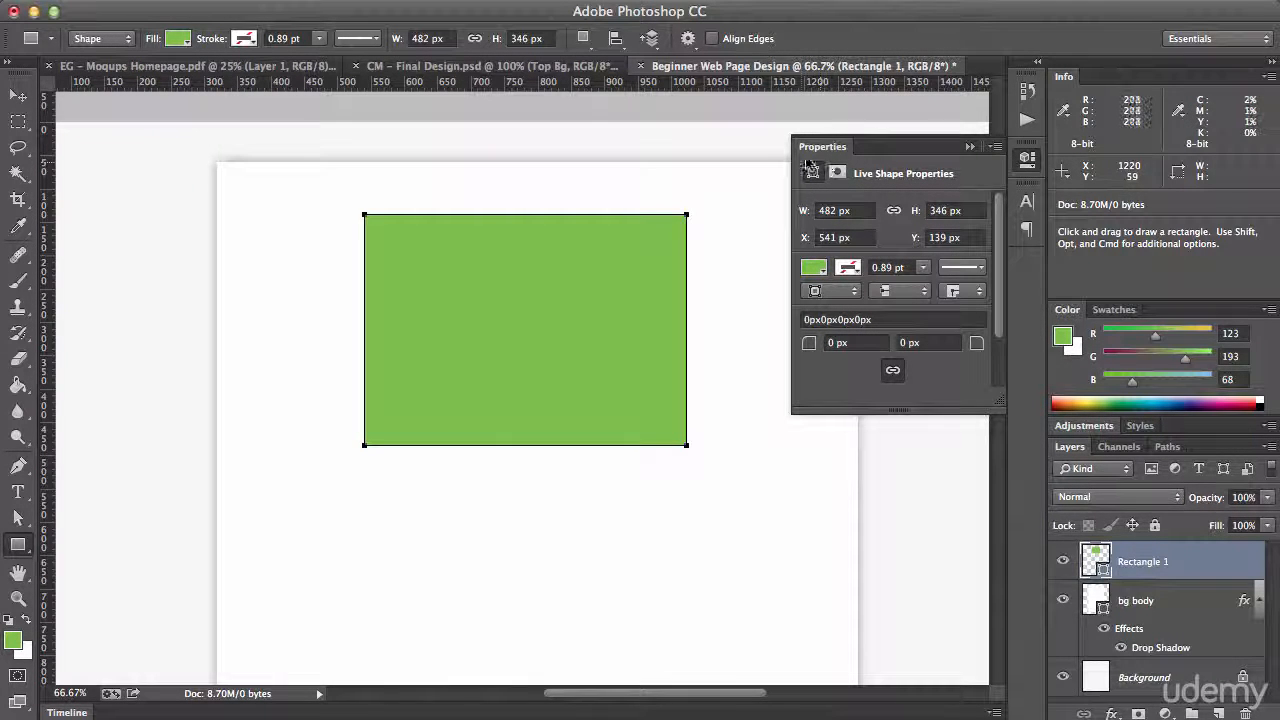
# Resize the green rectangle to 960 px wide and 360 px high
pyautogui.click(427, 38)
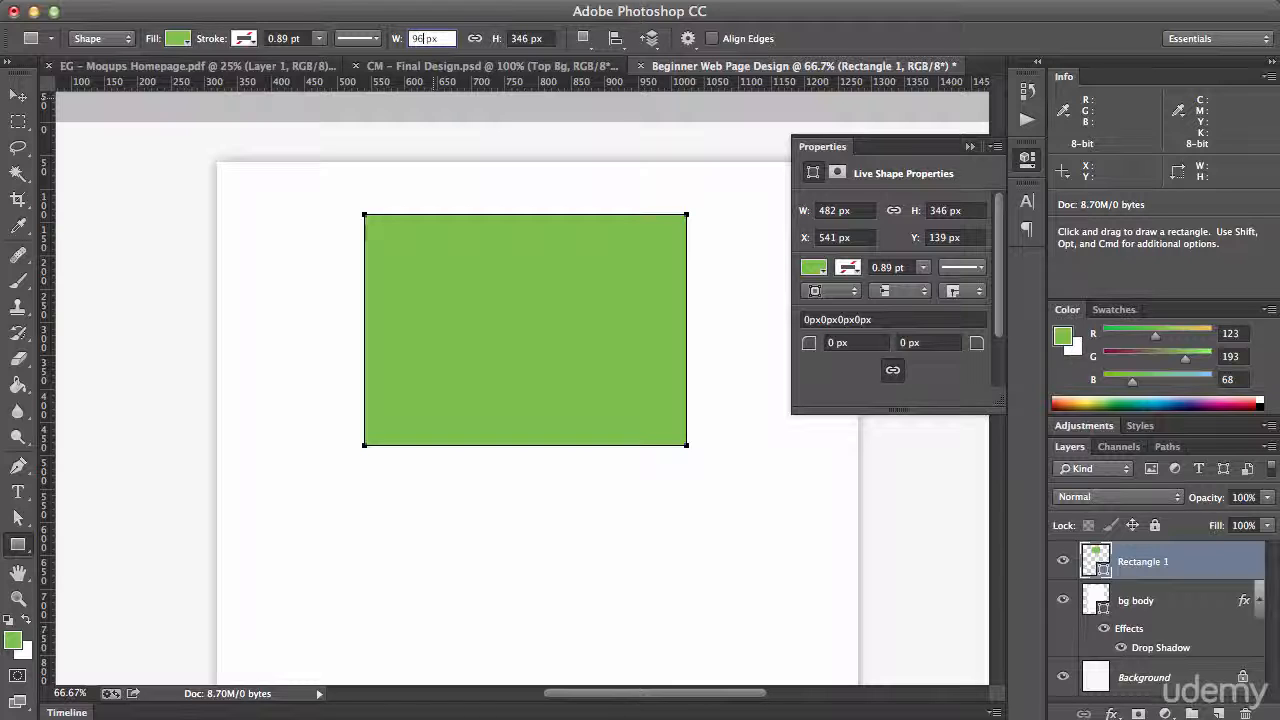
pyautogui.write('960')
pyautogui.press('Return')
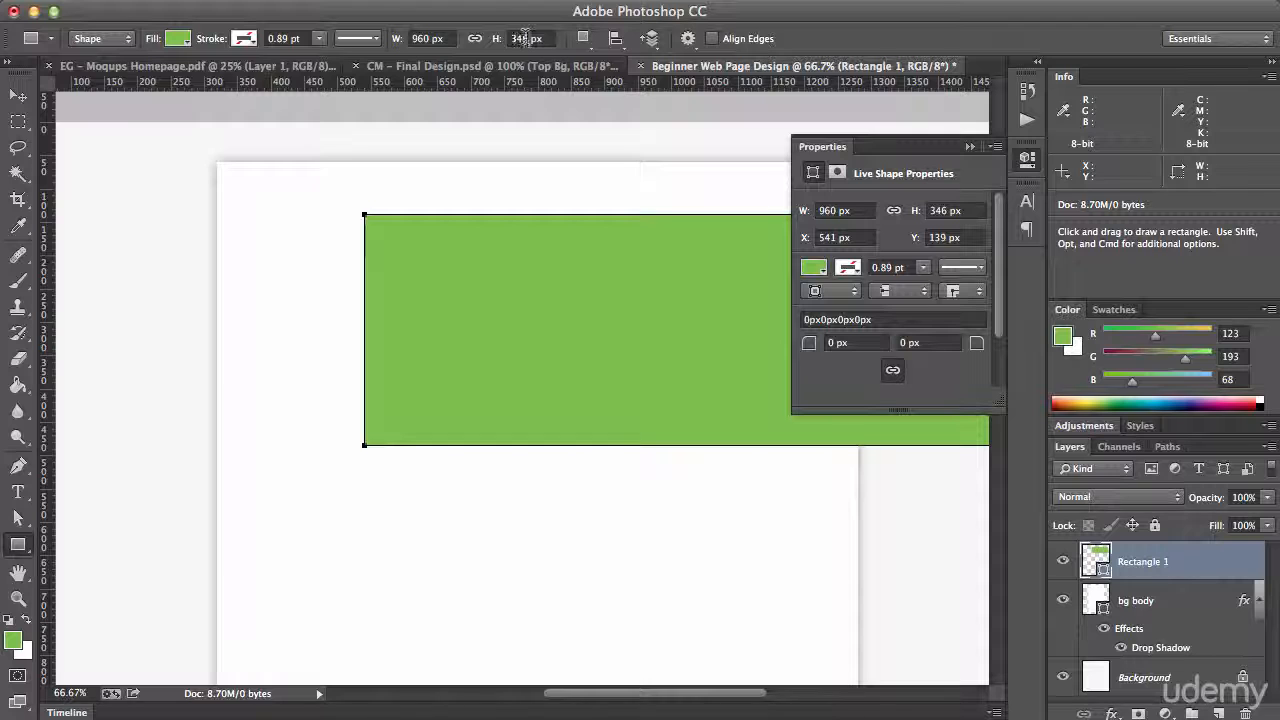
pyautogui.click(525, 38)
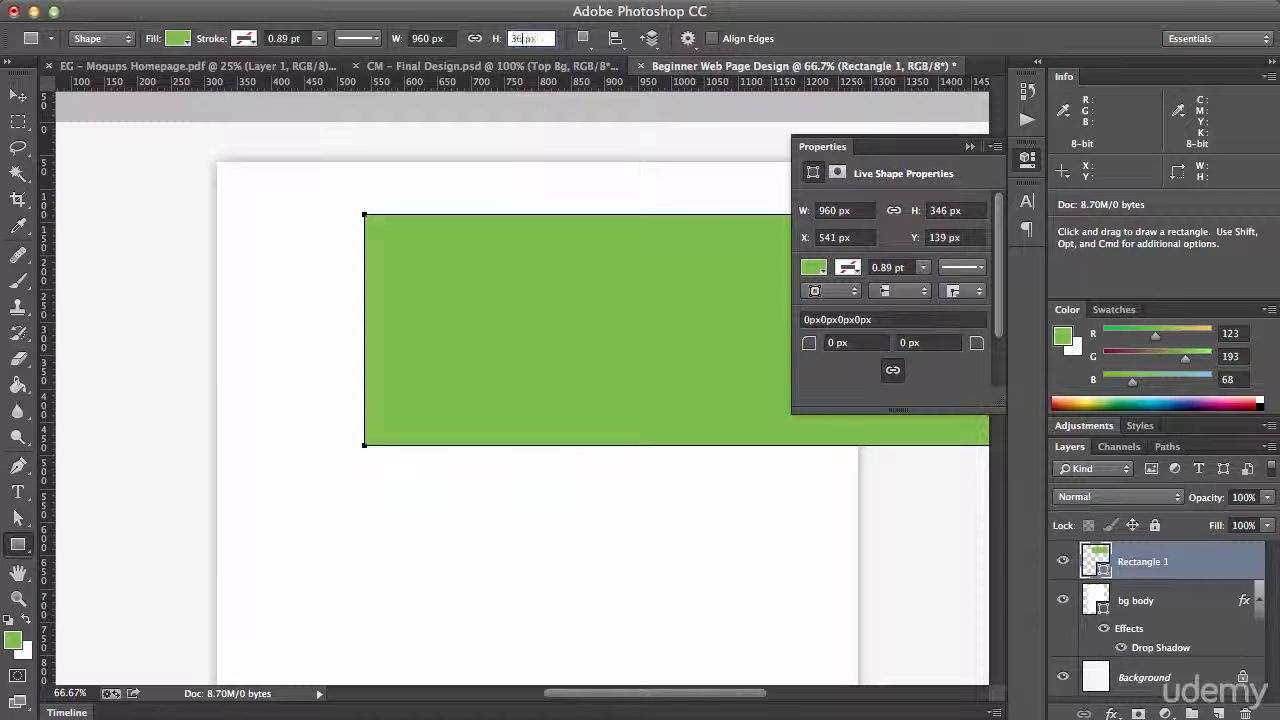
pyautogui.press('Return')
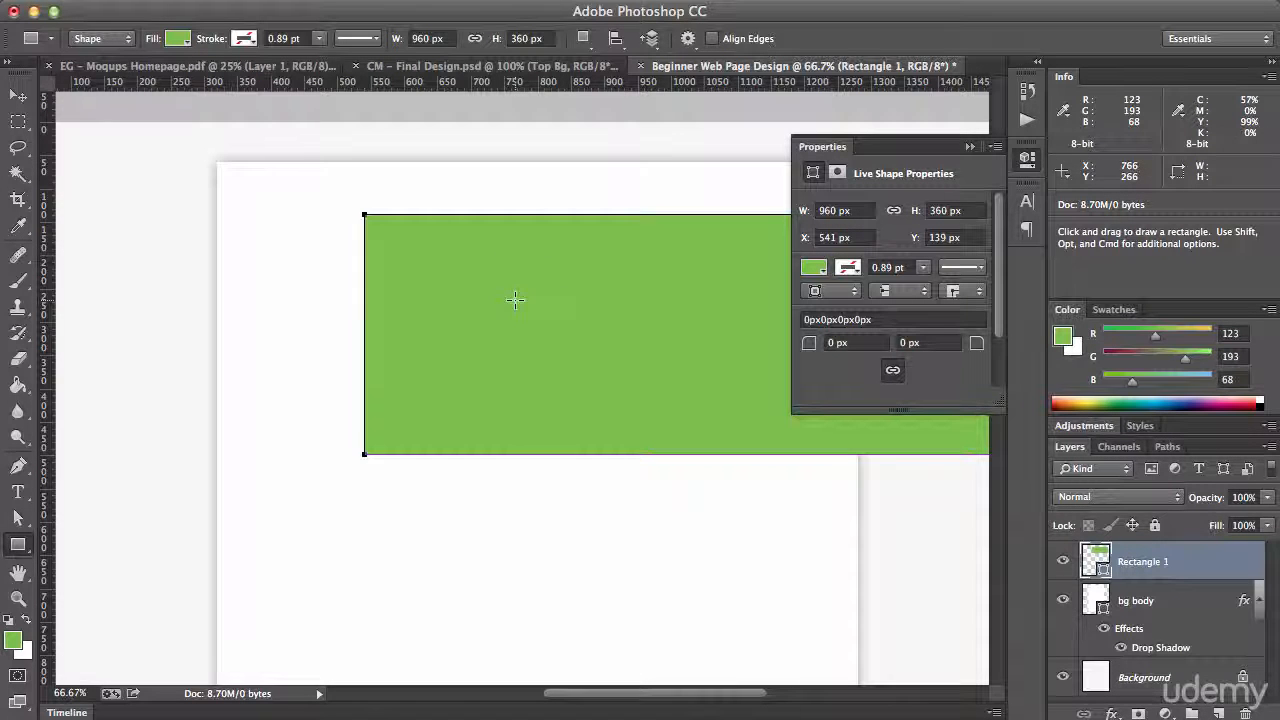
# Move the green rectangle flush with the content area's top-left corner, at X 320 px and Y 60 px, and collapse the shape properties
pyautogui.press('v')
pyautogui.moveTo(517, 305); pyautogui.dragTo(374, 263)
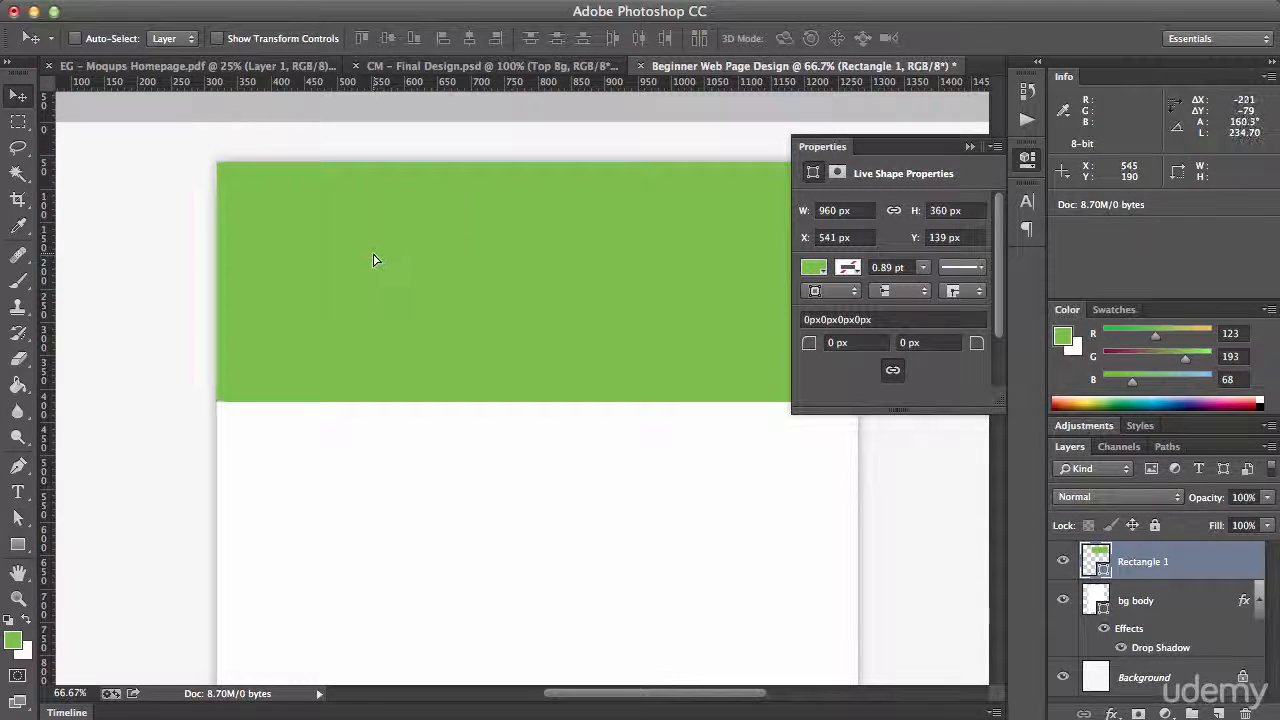
pyautogui.click(968, 148)
pyautogui.moveTo(606, 195)
pyautogui.mouseDown()
pyautogui.moveTo(720, 274)
pyautogui.moveTo(613, 235)
pyautogui.moveTo(611, 214)
pyautogui.mouseUp()
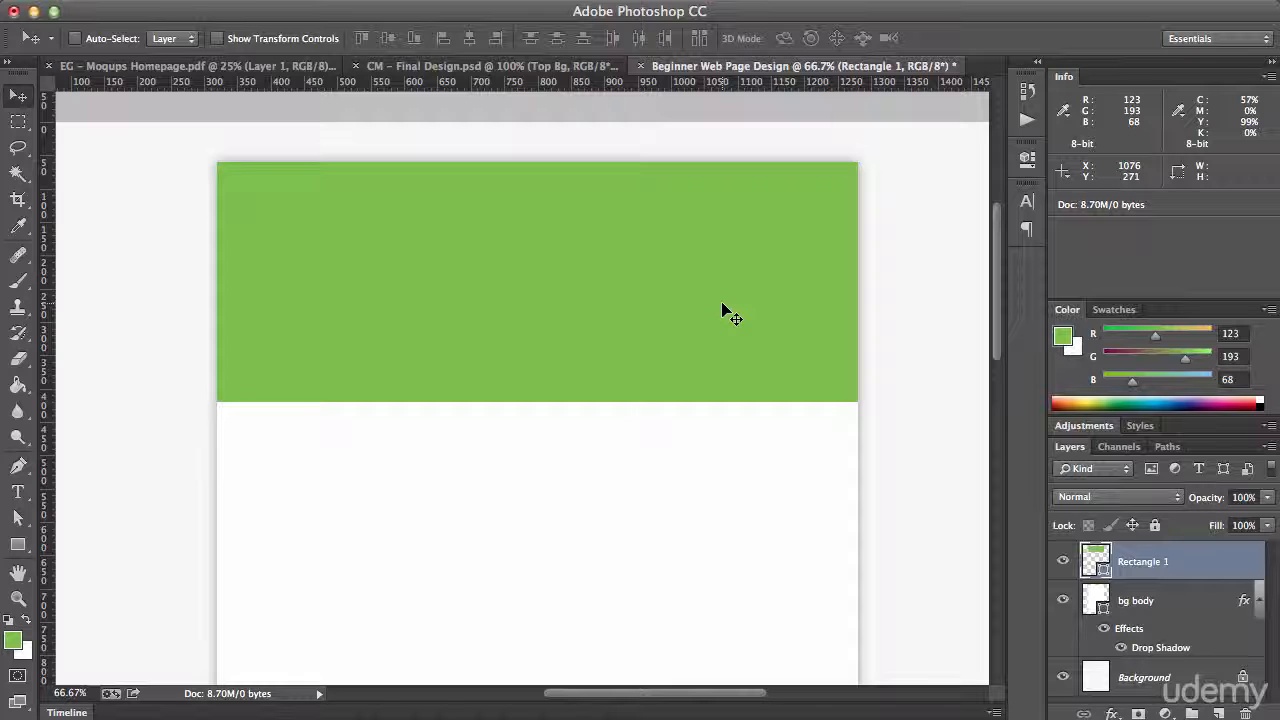
# Show the guides over the green header block and compare it with the header in the Moqups Homepage wireframe
pyautogui.press('super+semicolon')
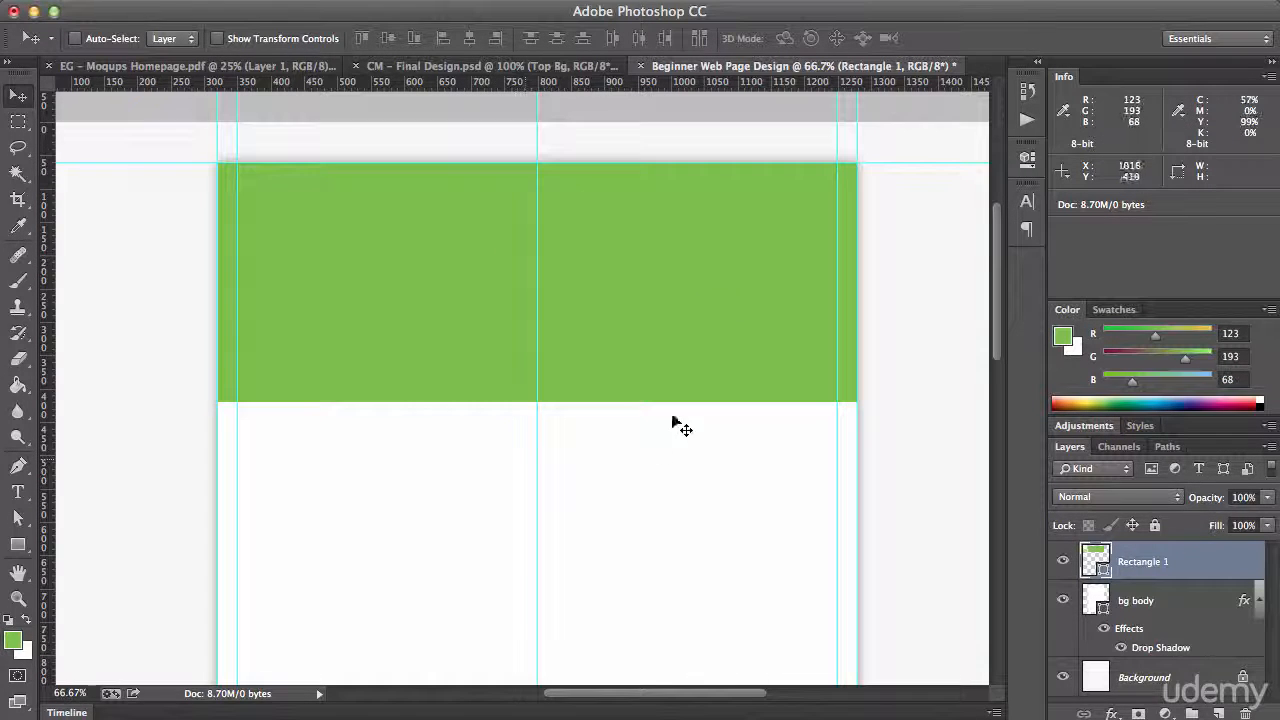
pyautogui.moveTo(410, 254); pyautogui.dragTo(417, 260)
pyautogui.click(243, 66)
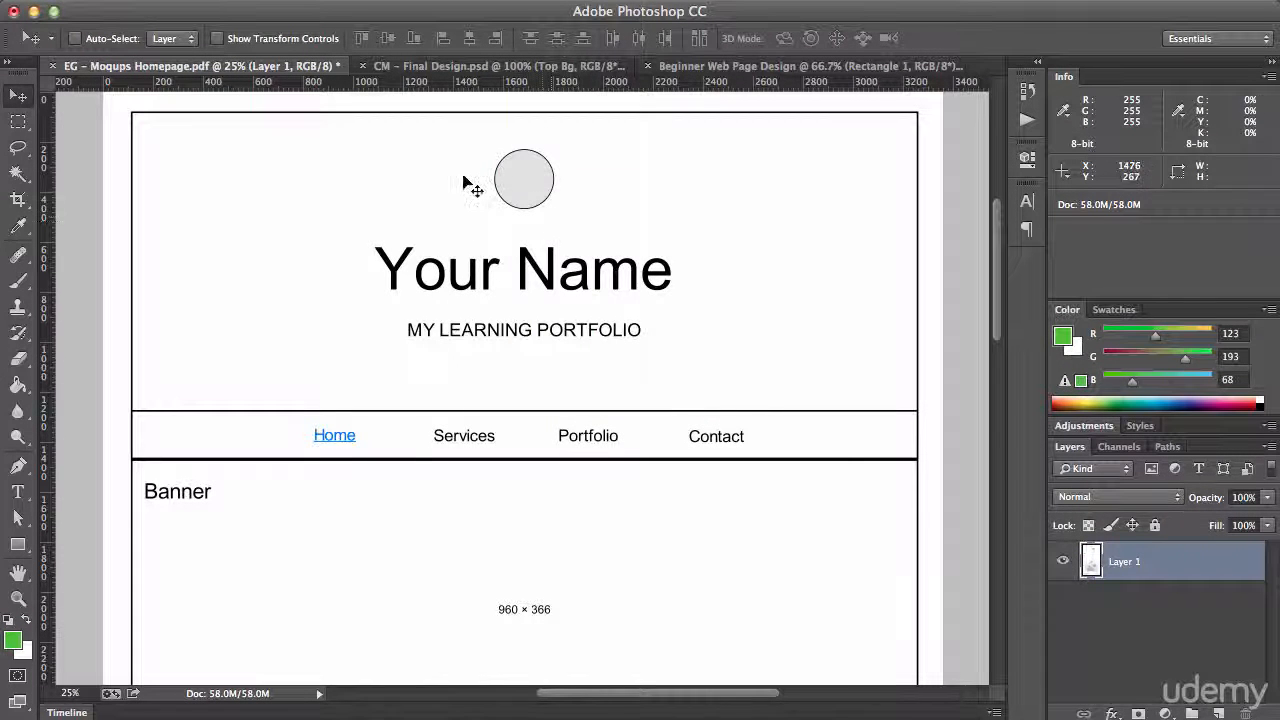
pyautogui.click(724, 75)
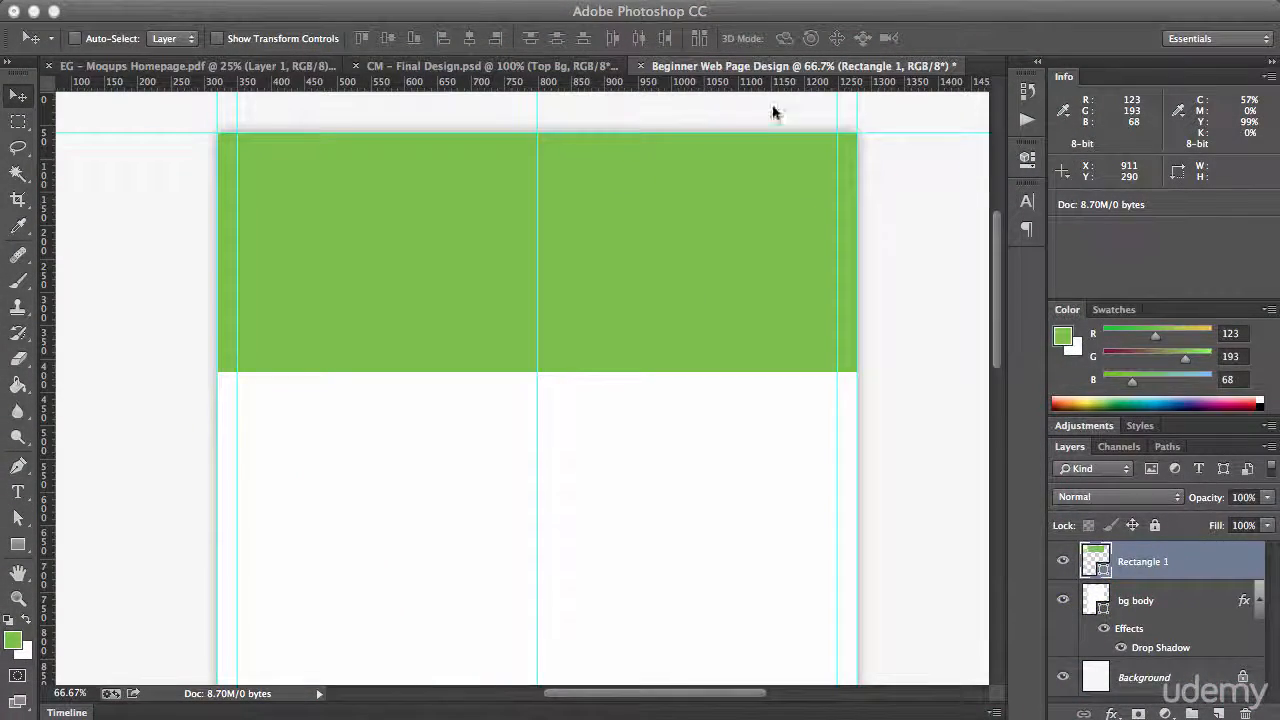
# Switch to the desktop and look through the image files in the Beginners Website Images folder
pyautogui.press('super+1')
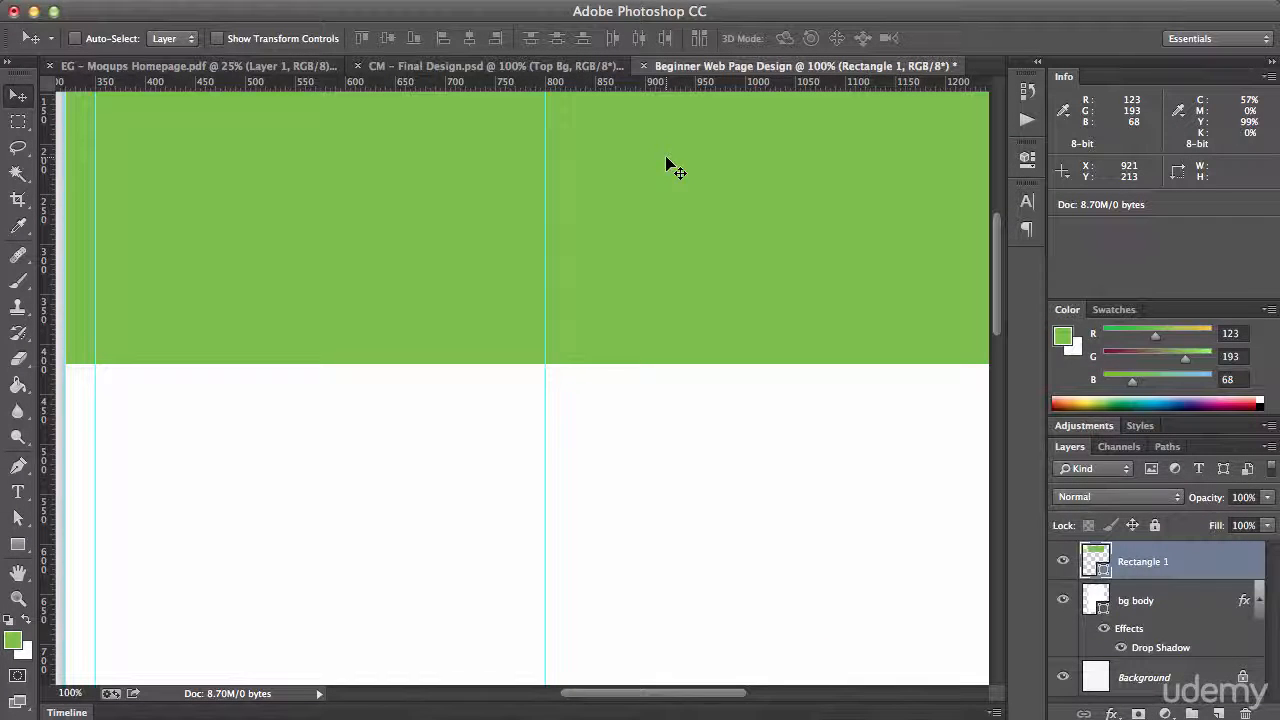
pyautogui.moveTo(660, 174); pyautogui.dragTo(649, 377)
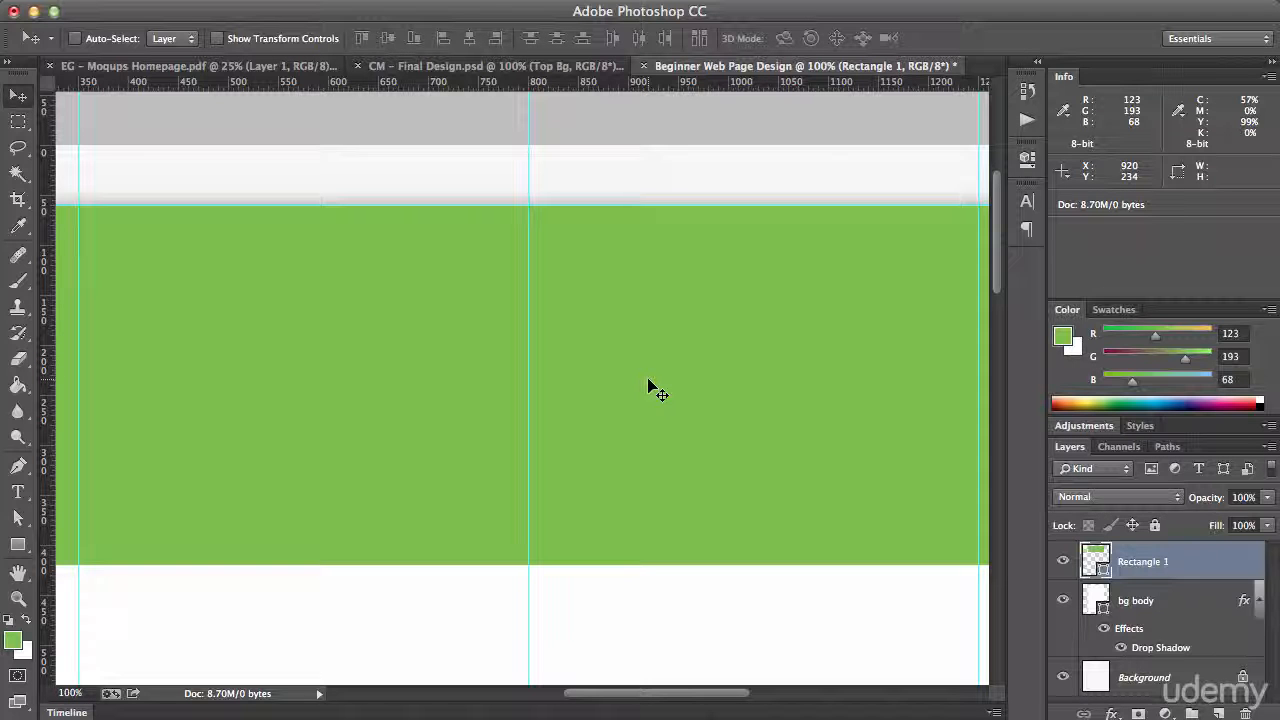
pyautogui.click(33, 12)
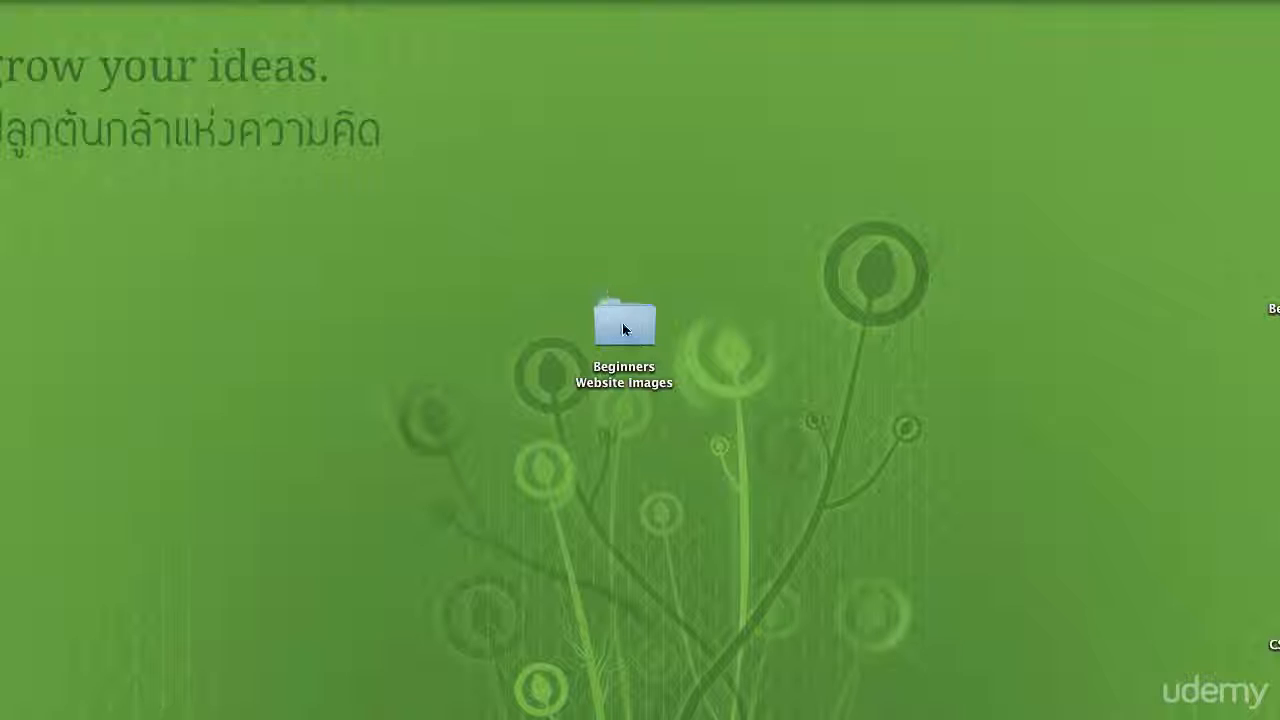
pyautogui.click(622, 324)
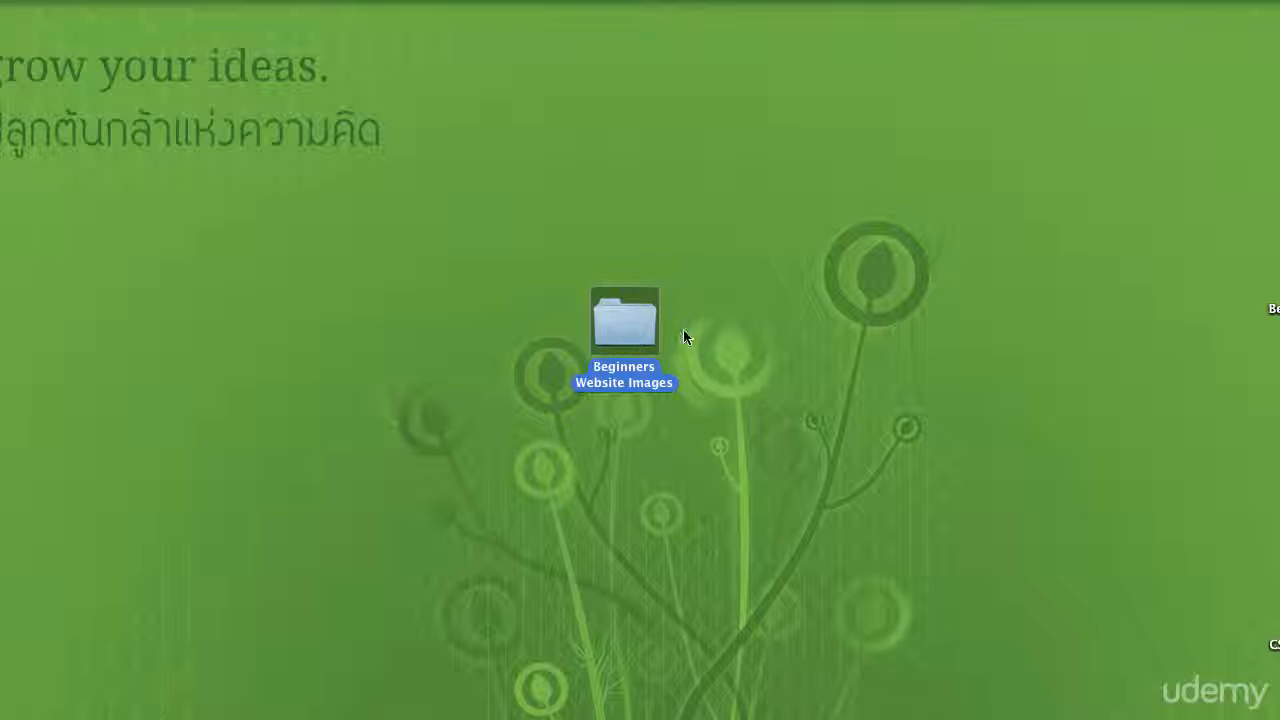
pyautogui.doubleClick(632, 315)
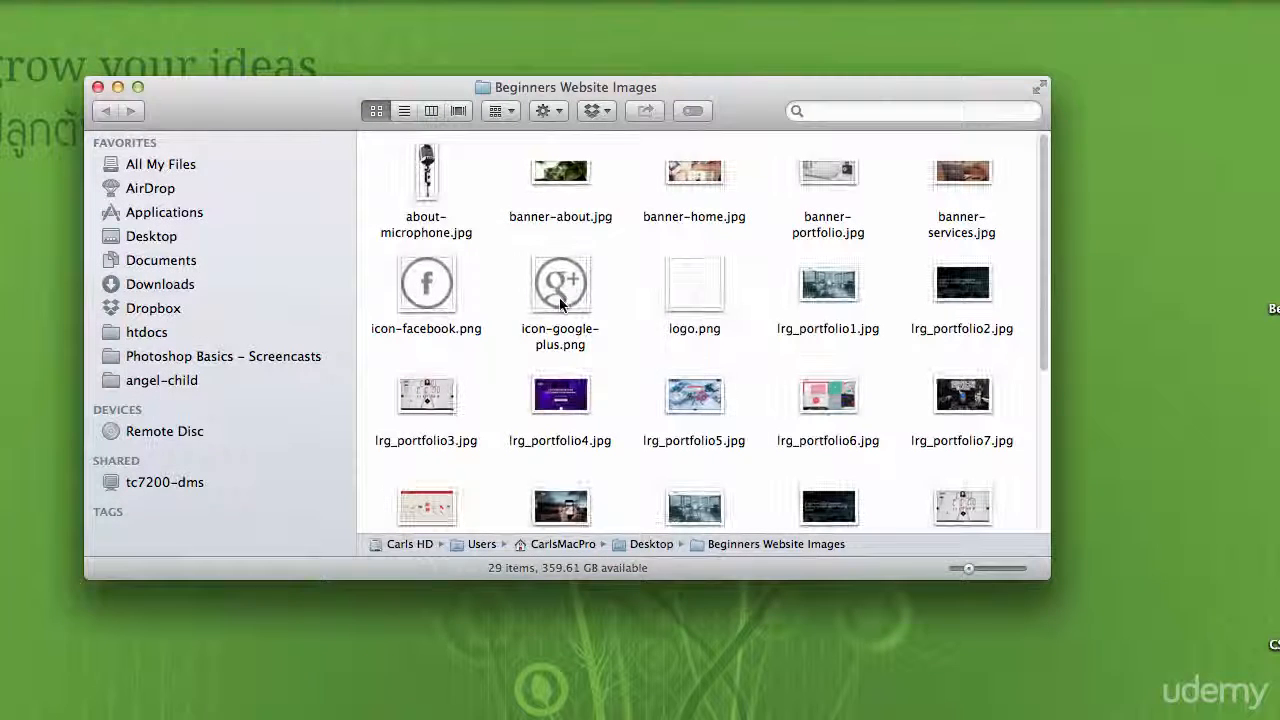
pyautogui.moveTo(1049, 263); pyautogui.dragTo(1080, 203)
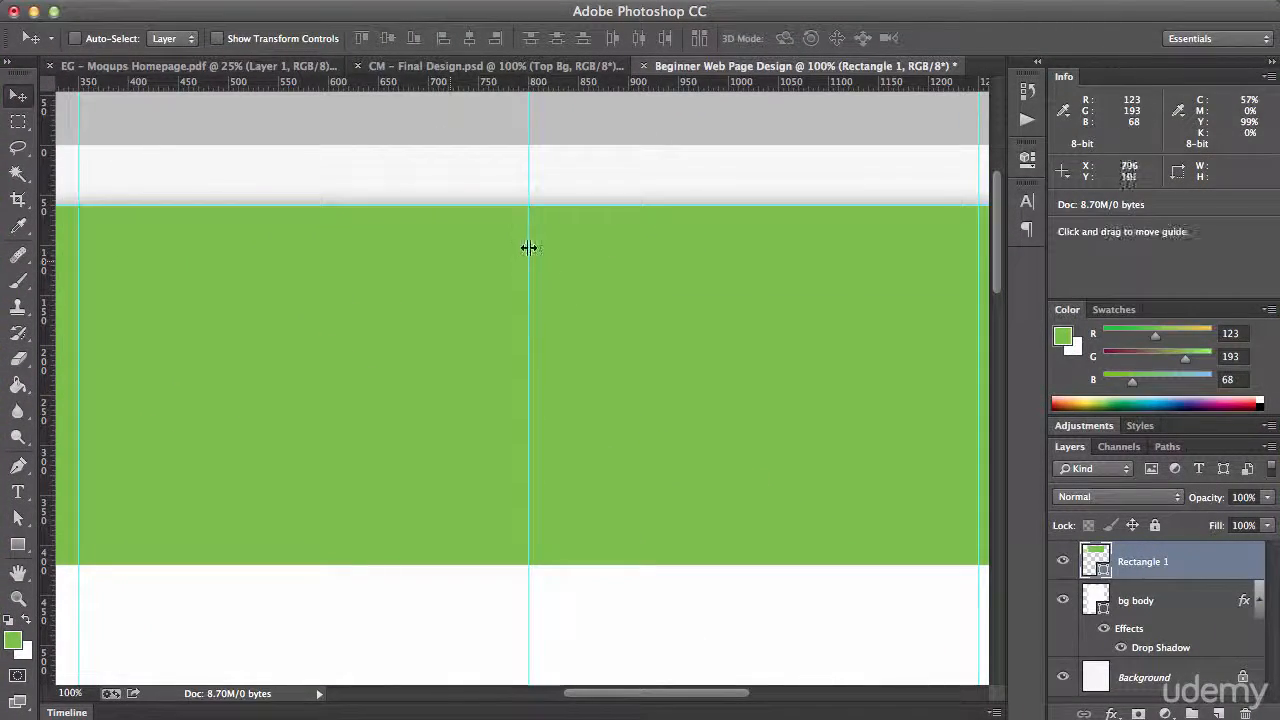
# Place logo.png from the desktop's Beginners Website Images folder into the web page design as an embedded image
pyautogui.click(95, 0)
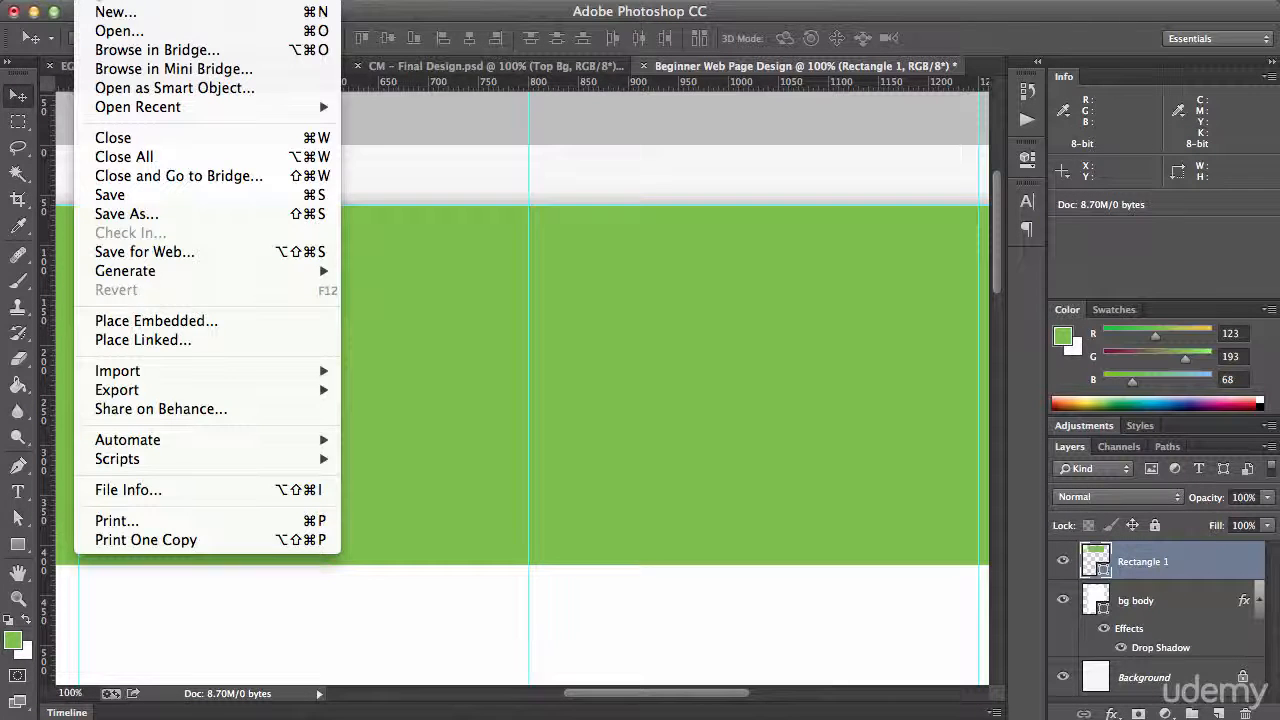
pyautogui.click(191, 323)
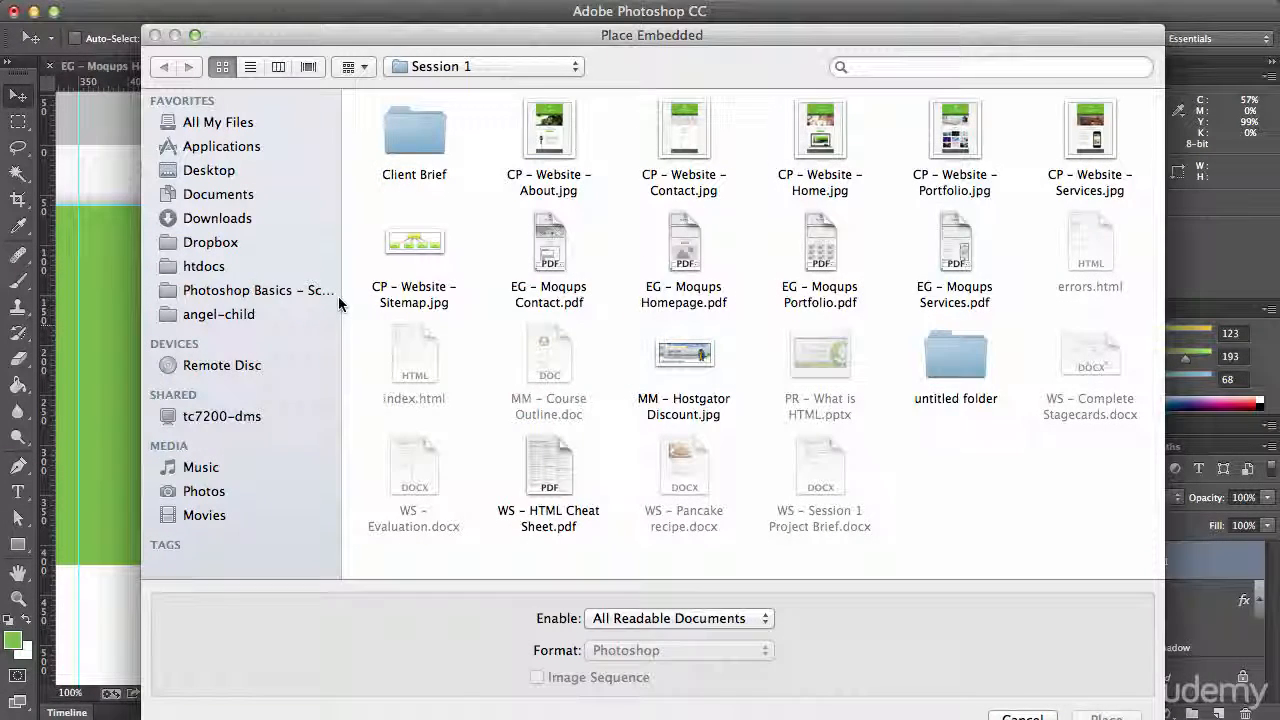
pyautogui.click(209, 168)
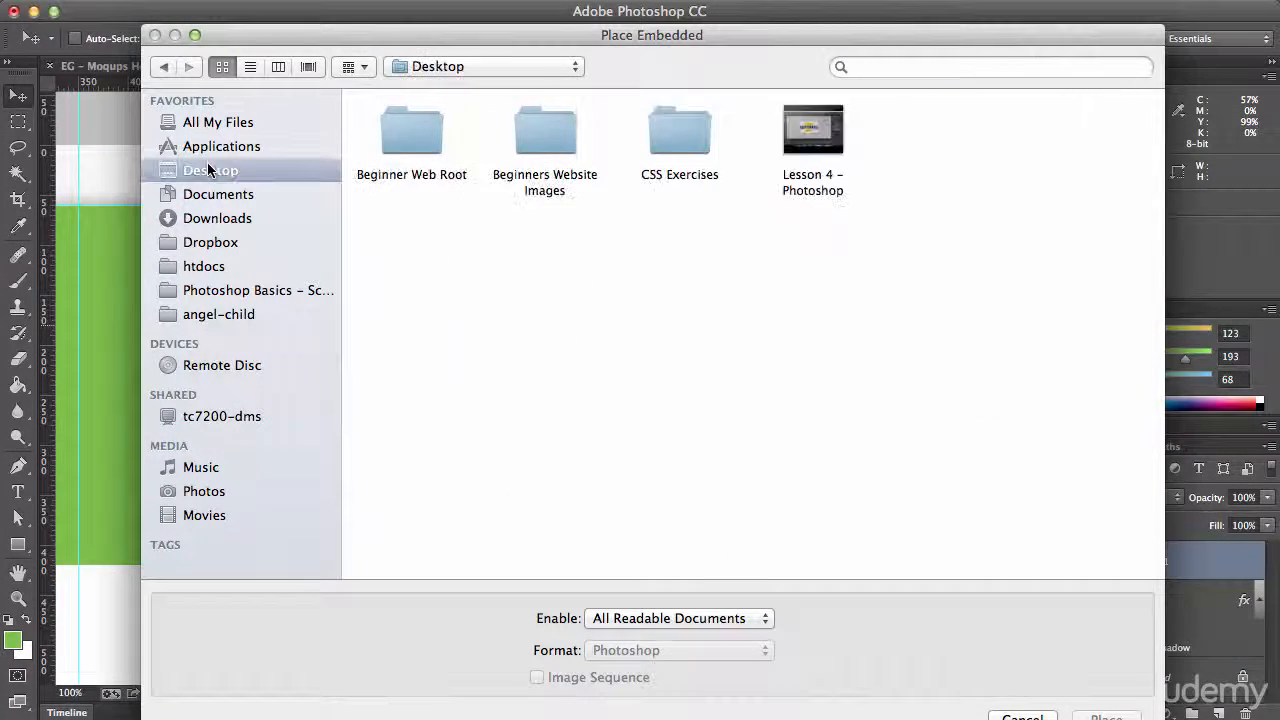
pyautogui.click(559, 140)
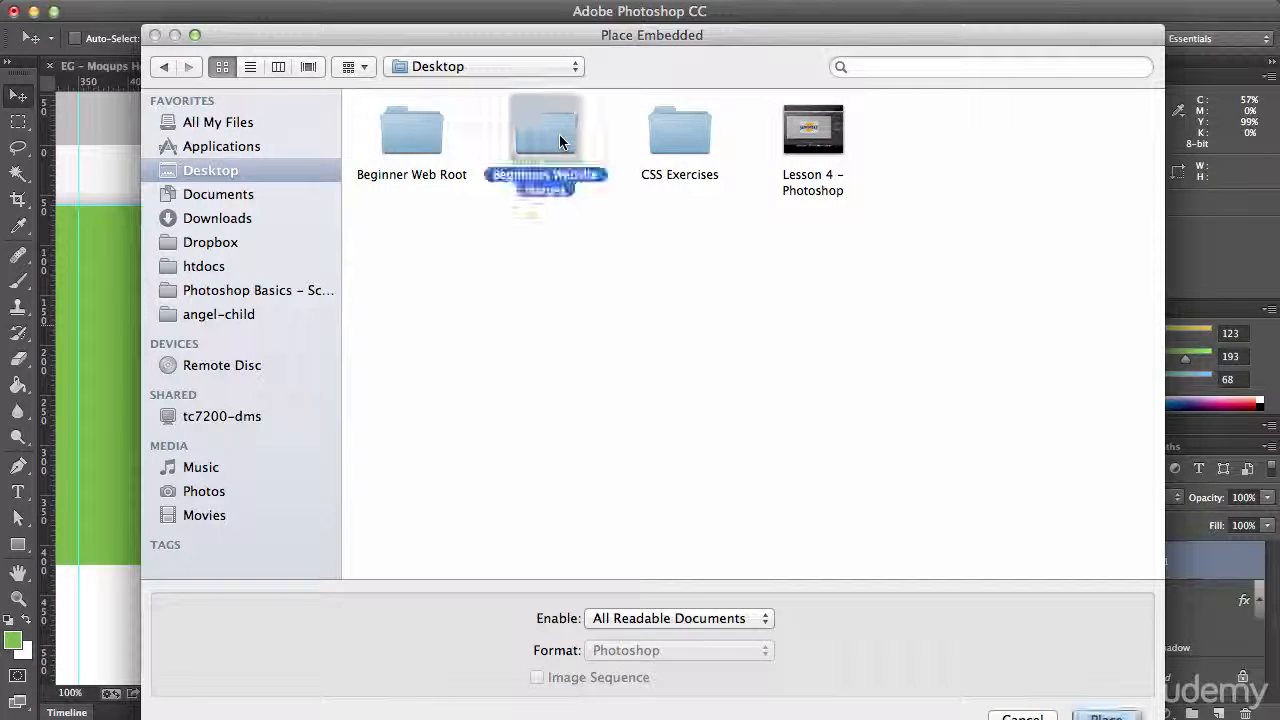
pyautogui.doubleClick(560, 136)
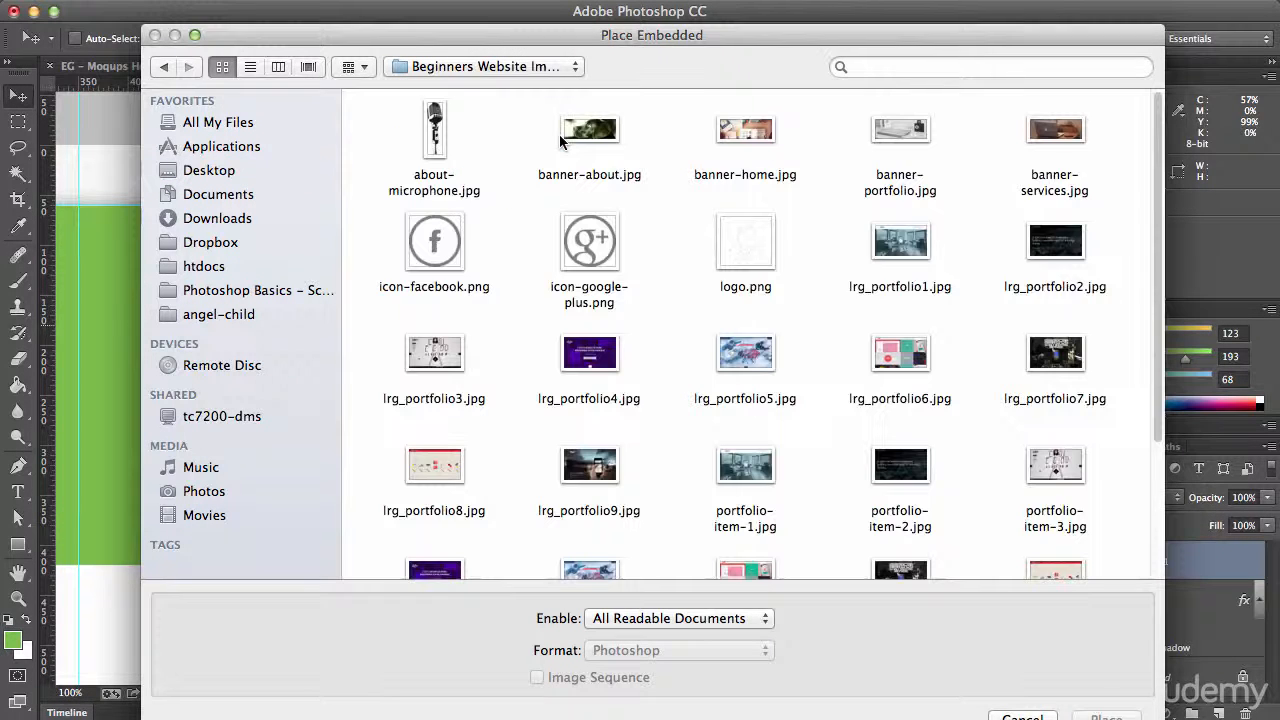
pyautogui.click(727, 236)
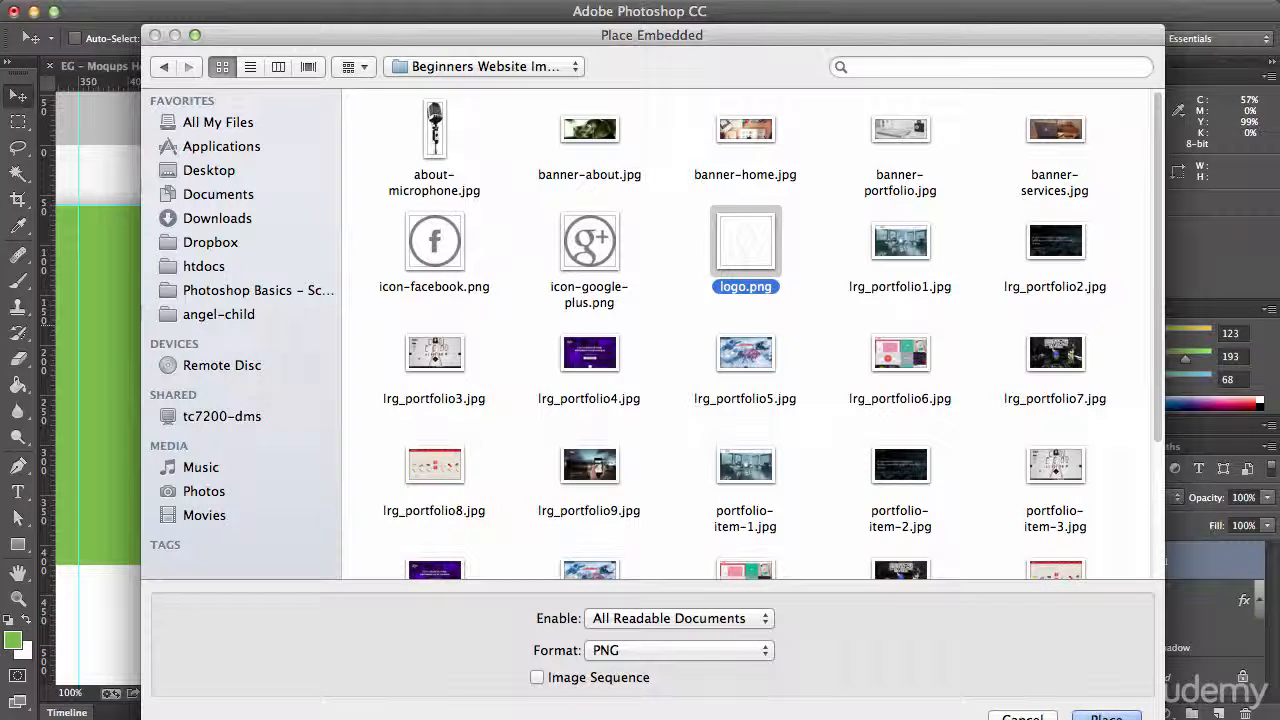
pyautogui.click(1080, 700)
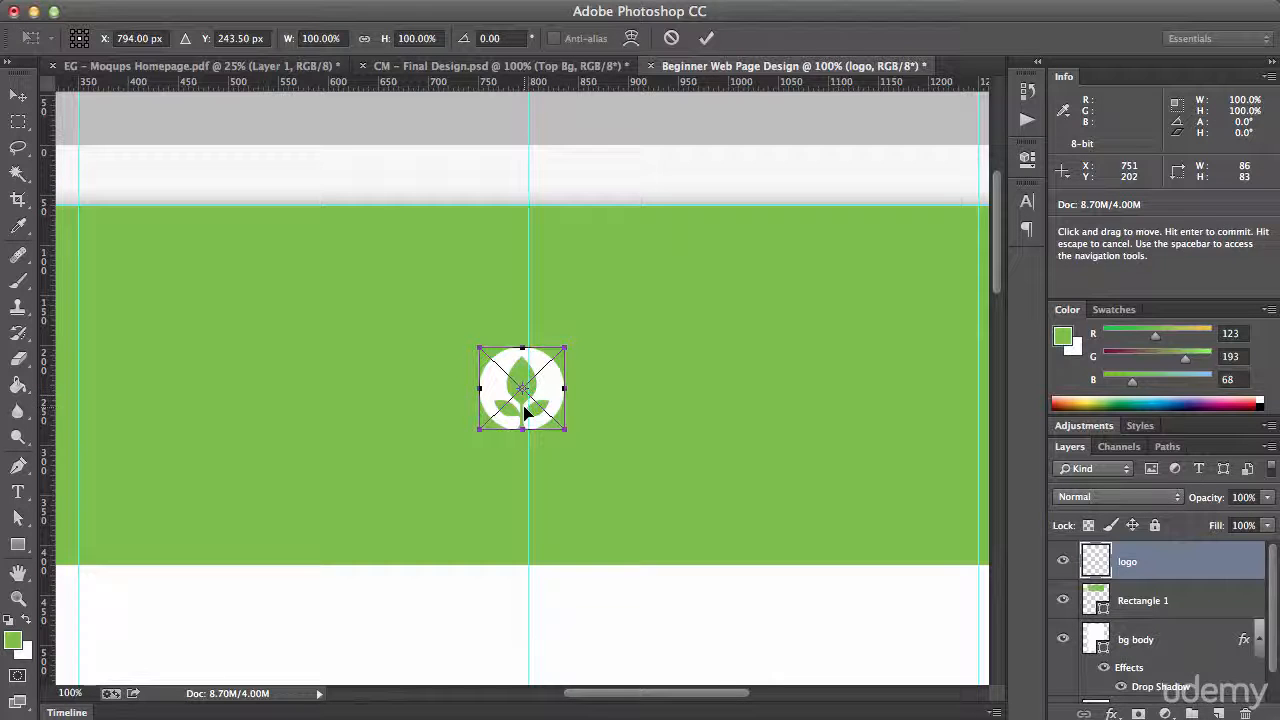
pyautogui.moveTo(521, 388); pyautogui.dragTo(659, 393)
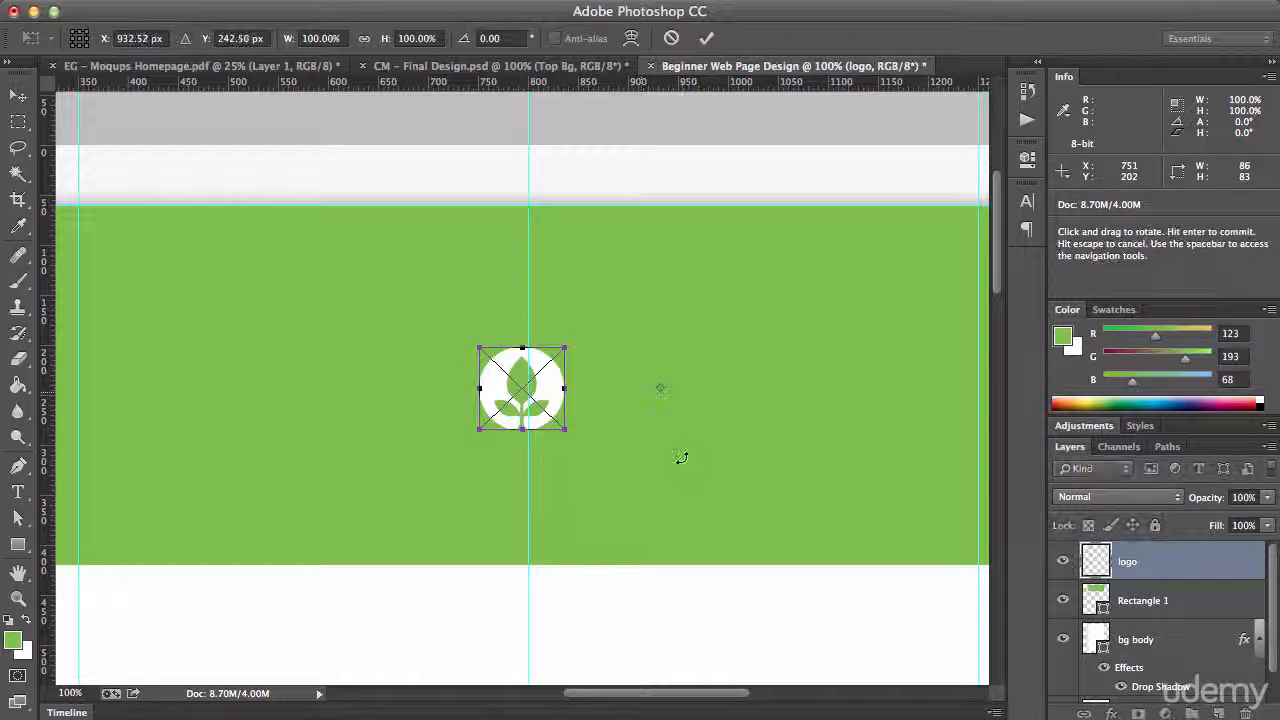
pyautogui.moveTo(680, 457); pyautogui.dragTo(722, 571)
pyautogui.moveTo(667, 388); pyautogui.dragTo(521, 388)
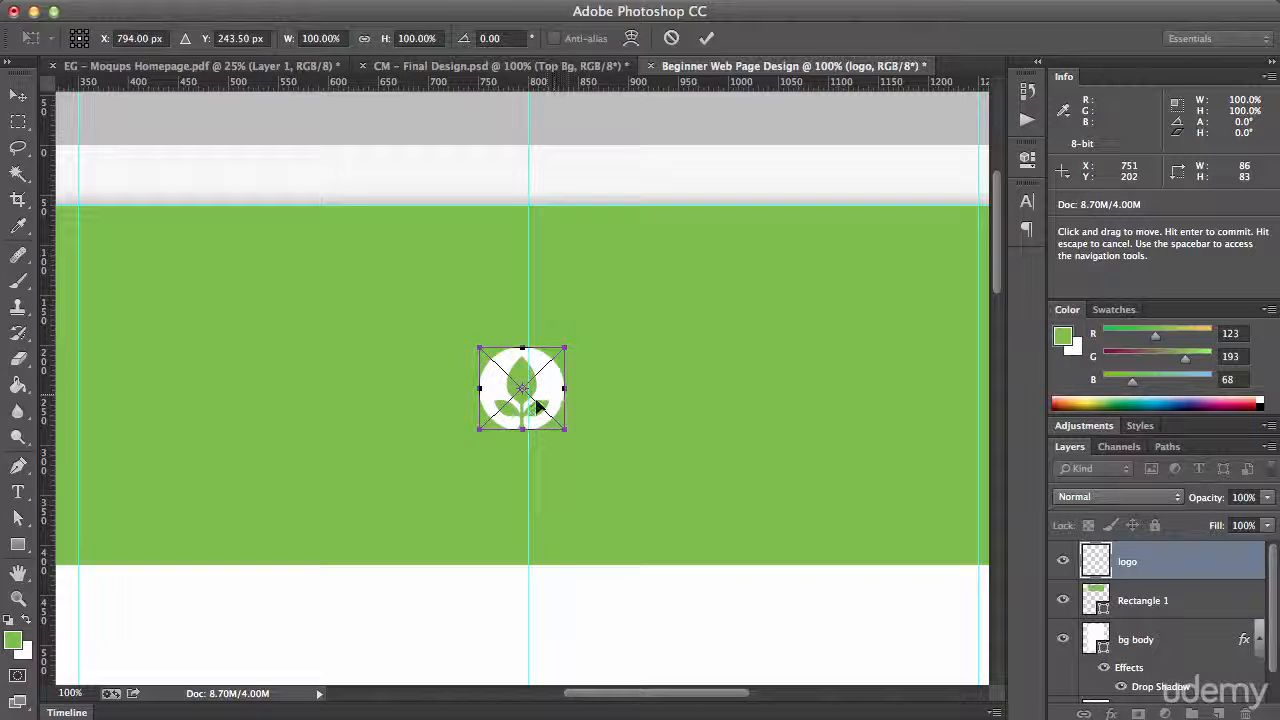
# Centre the logo on the middle vertical guide at X 800 px, 60 px below the header's top edge, and commit the placement
pyautogui.moveTo(546, 390); pyautogui.dragTo(558, 261)
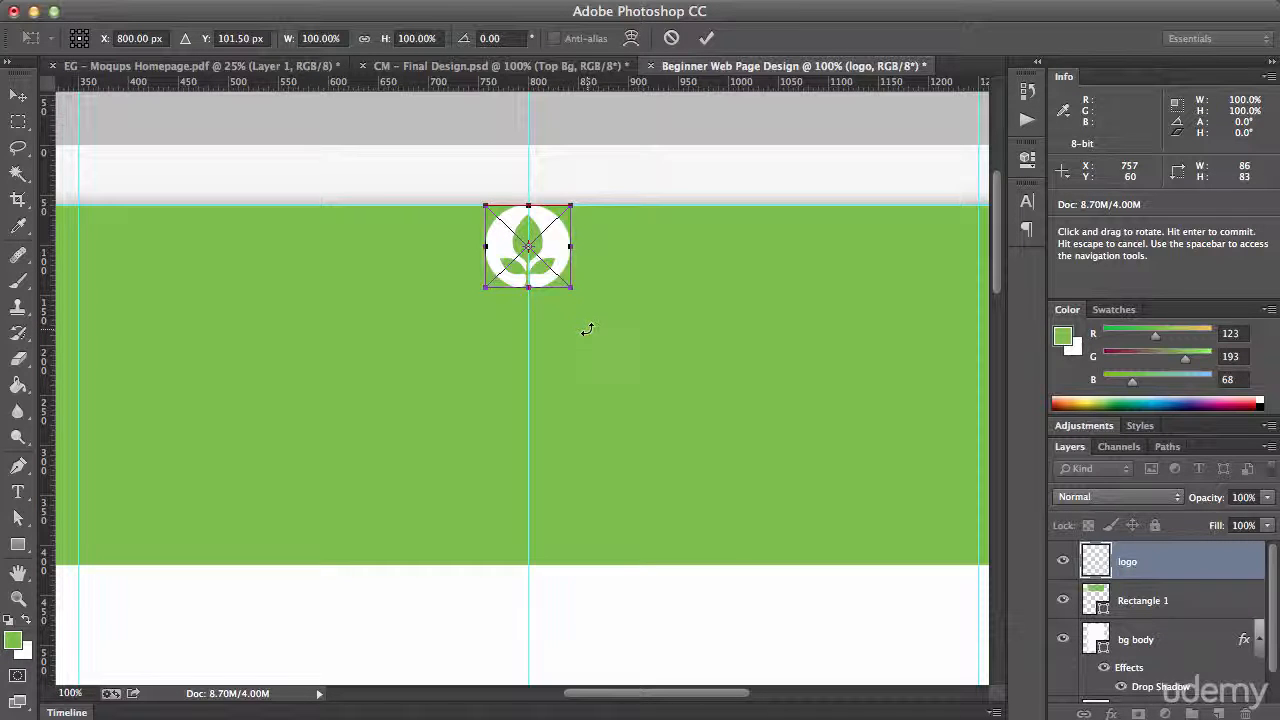
pyautogui.hotkey('shift', 'Down')
pyautogui.hotkey('shift', 'Down')
pyautogui.hotkey('shift', 'Down')
pyautogui.hotkey('shift', 'Down')
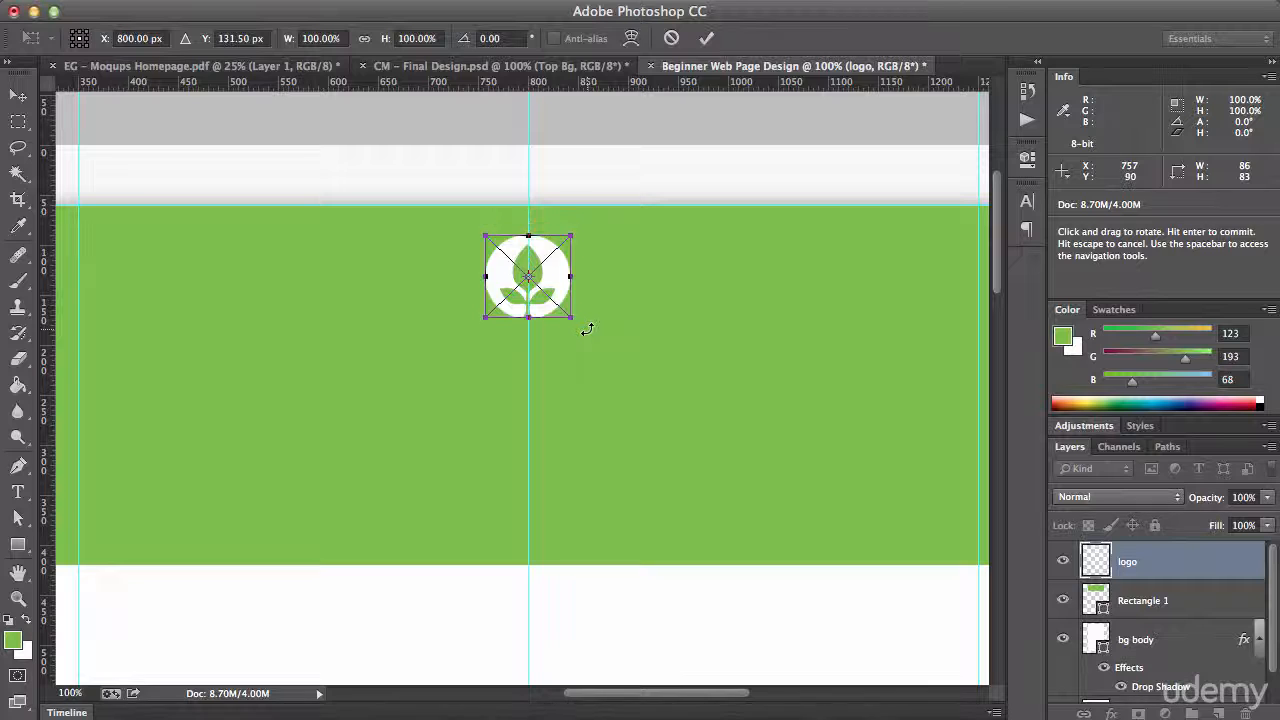
pyautogui.hotkey('shift', 'Down')
pyautogui.hotkey('shift', 'Down')
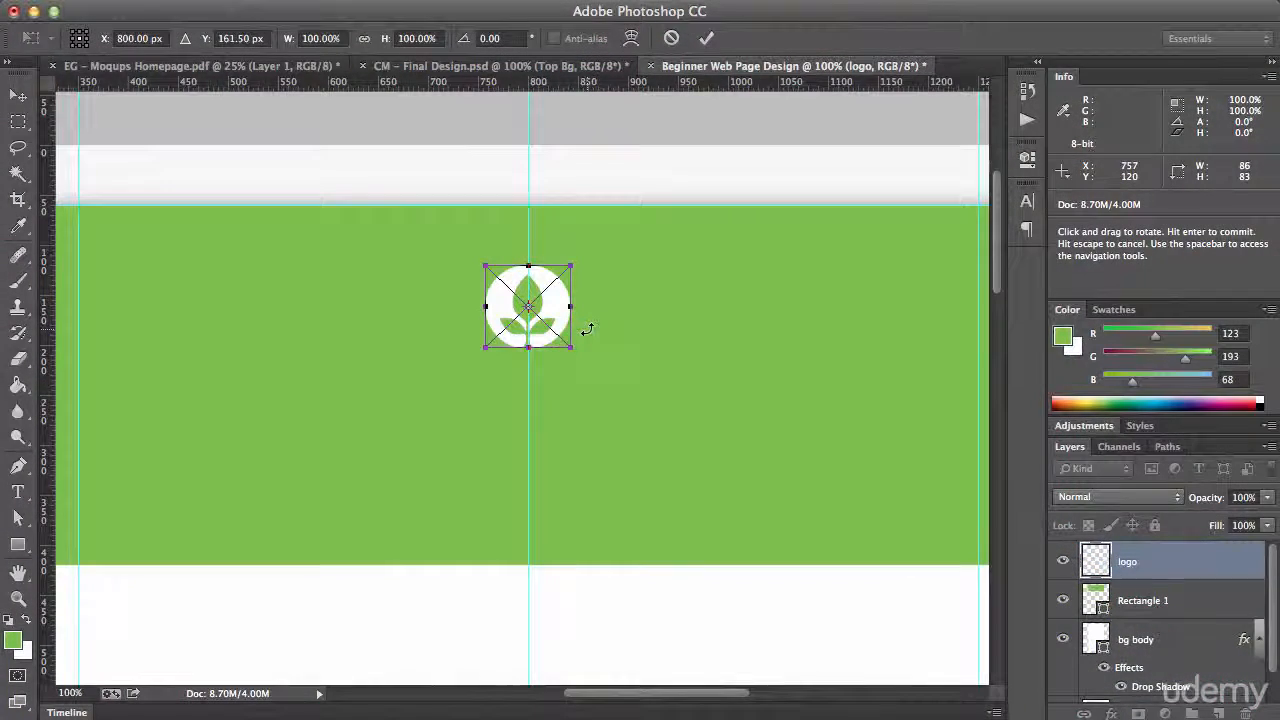
pyautogui.press('Return')
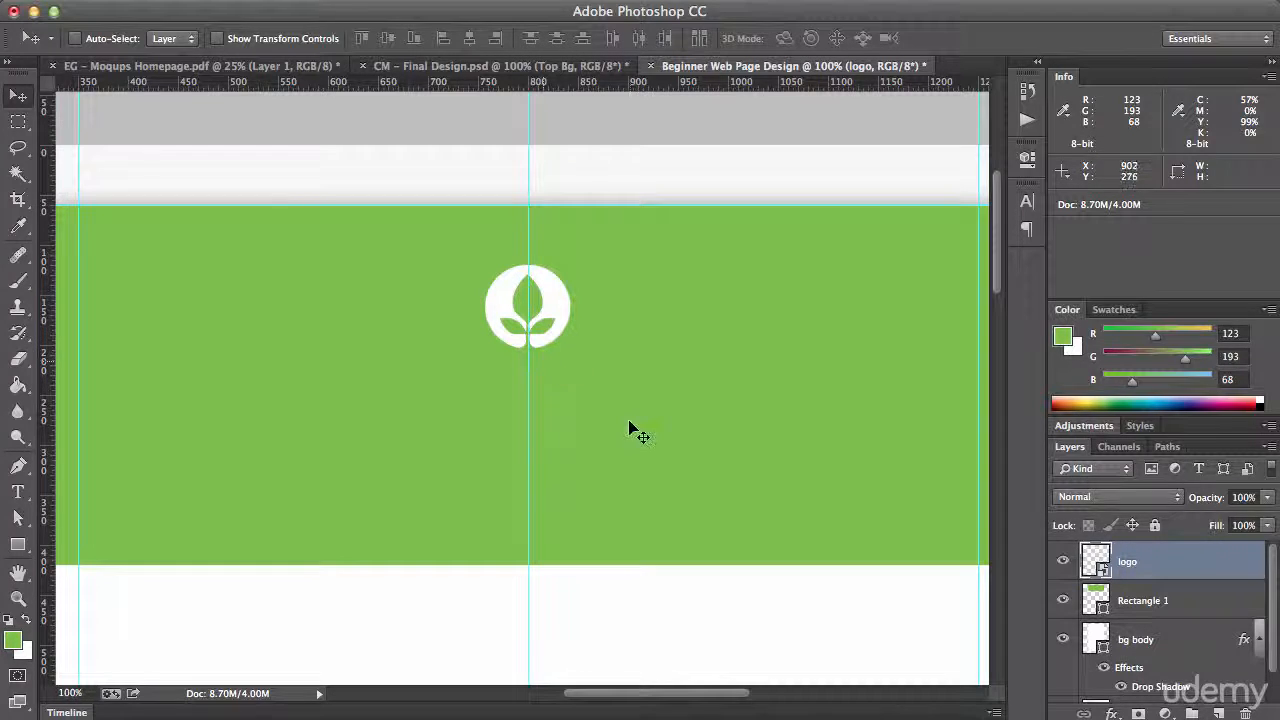
# Check the title in the Moqups Homepage wireframe and add a centre-aligned text line with the site owner's full name below the logo
pyautogui.press('t')
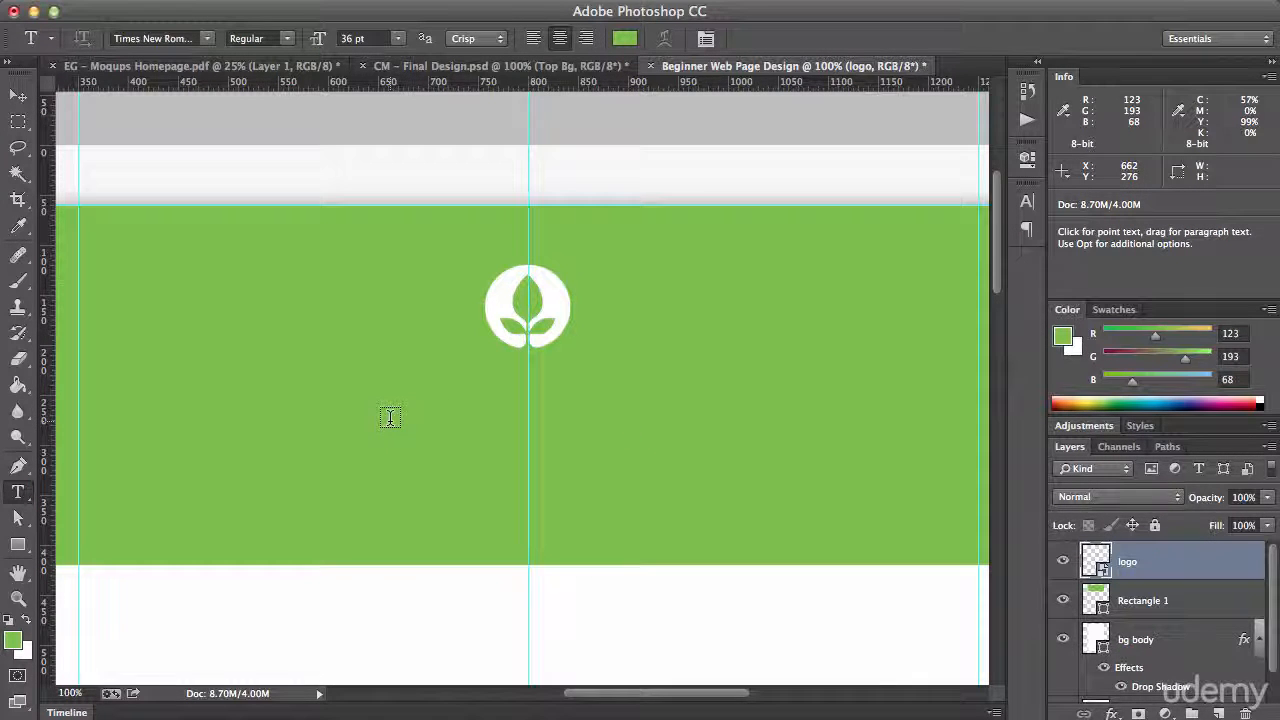
pyautogui.click(205, 68)
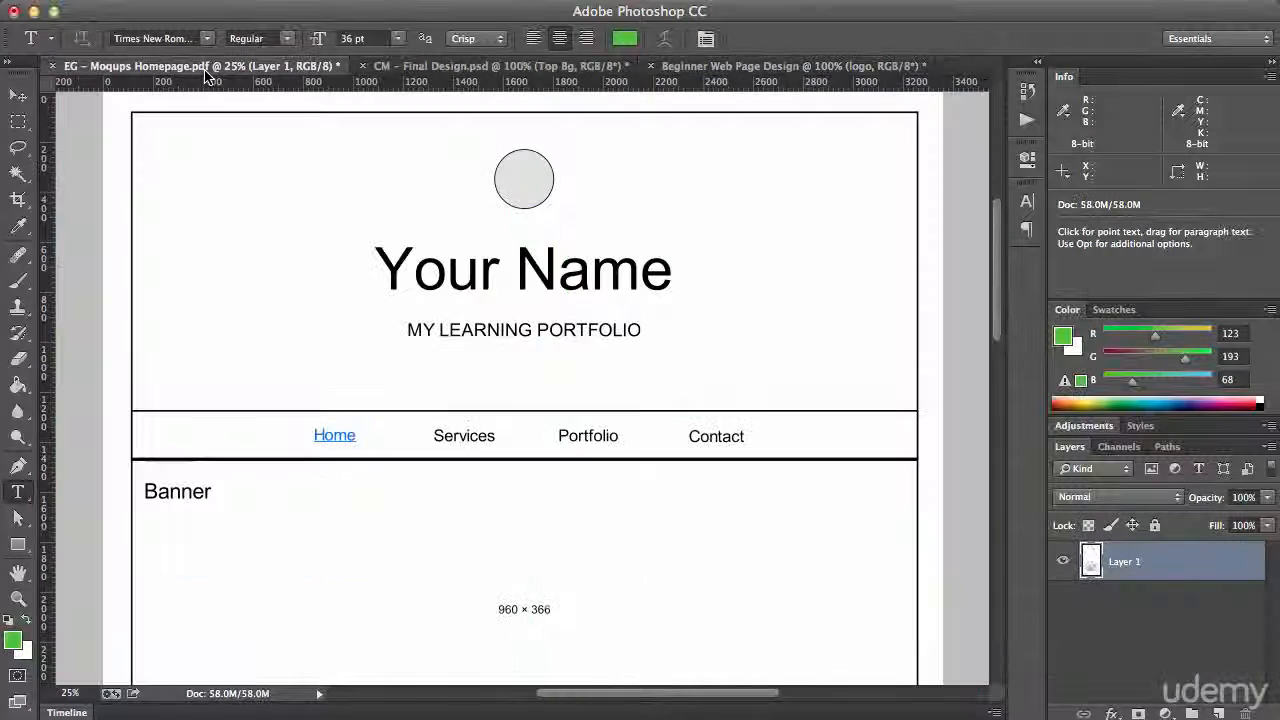
pyautogui.click(688, 68)
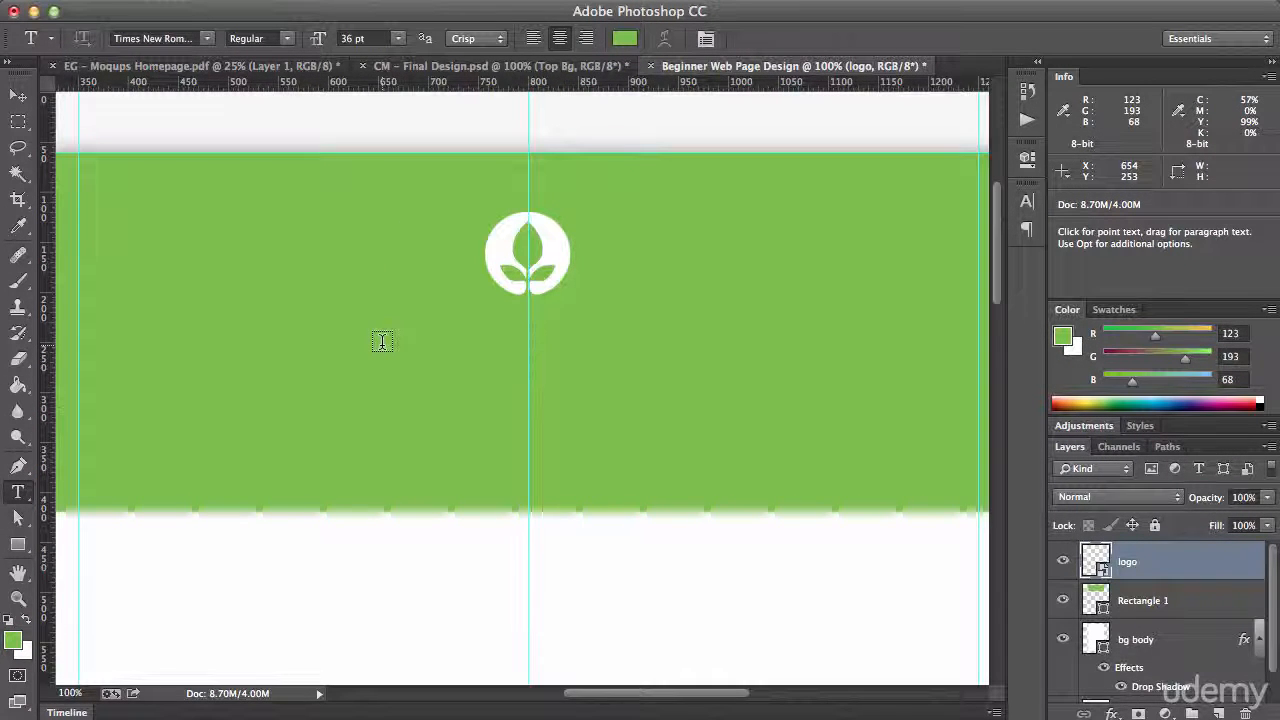
pyautogui.click(381, 342)
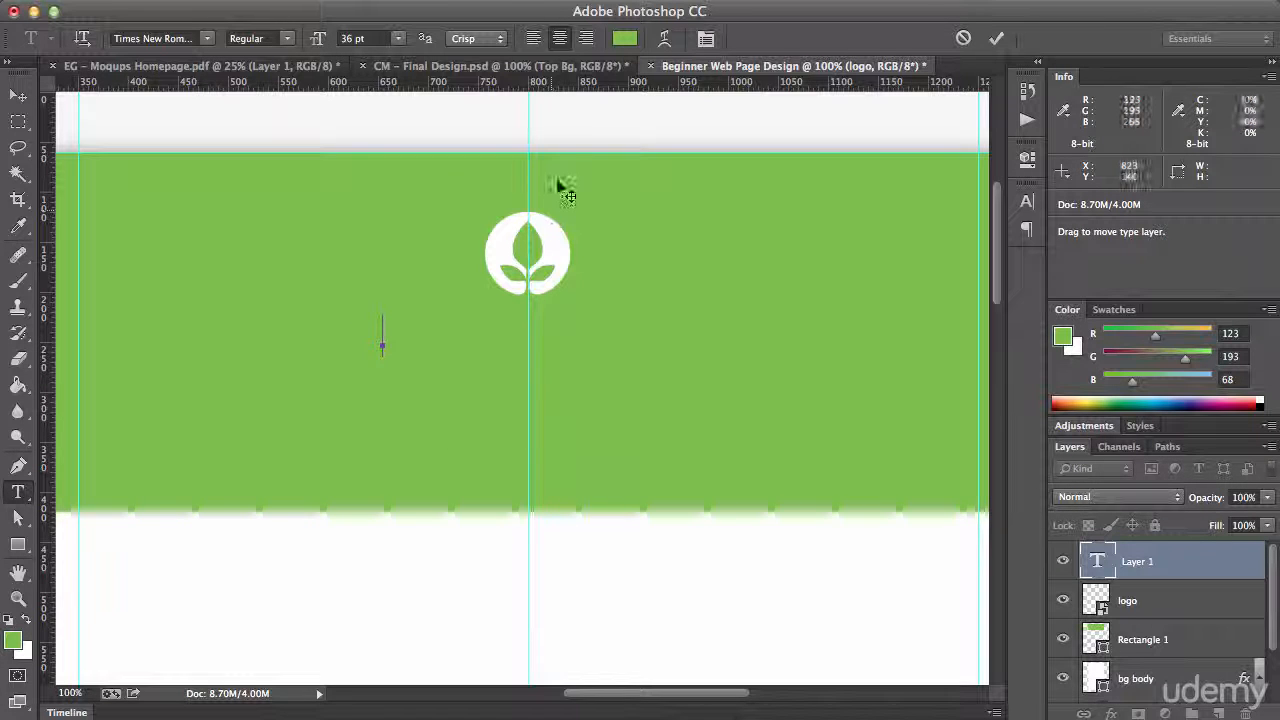
pyautogui.click(561, 40)
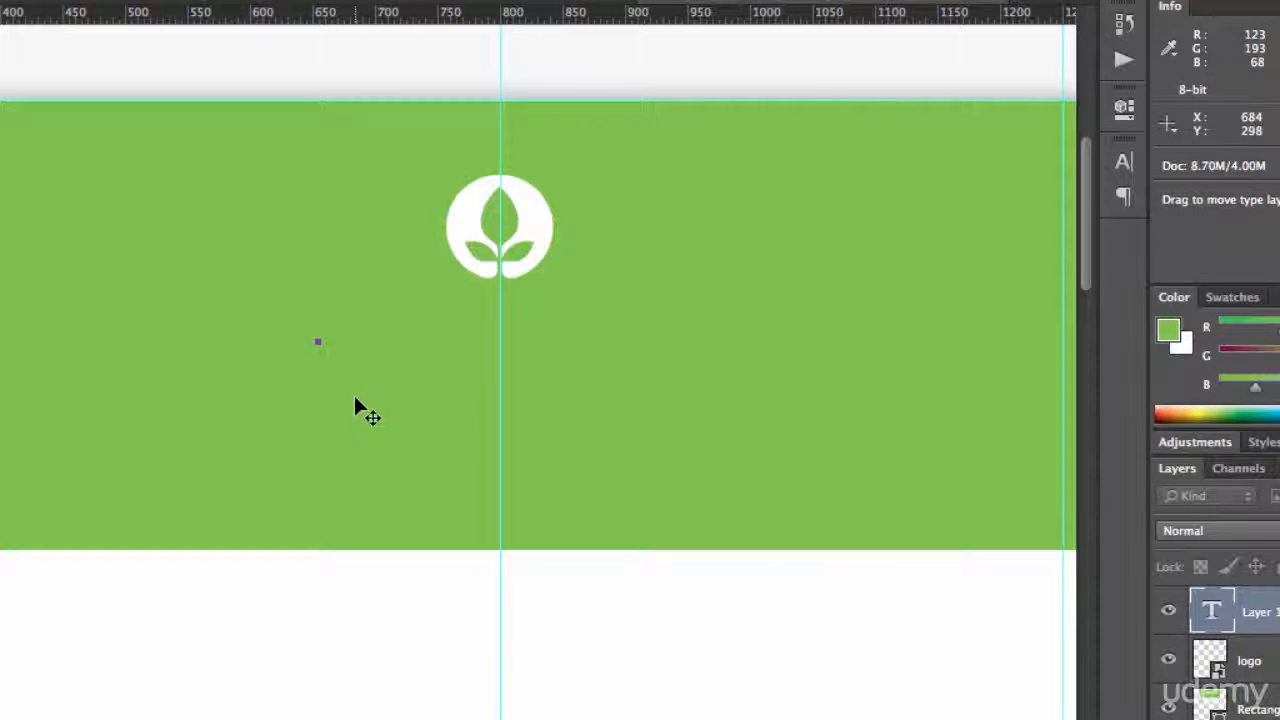
pyautogui.moveTo(356, 401); pyautogui.dragTo(440, 415)
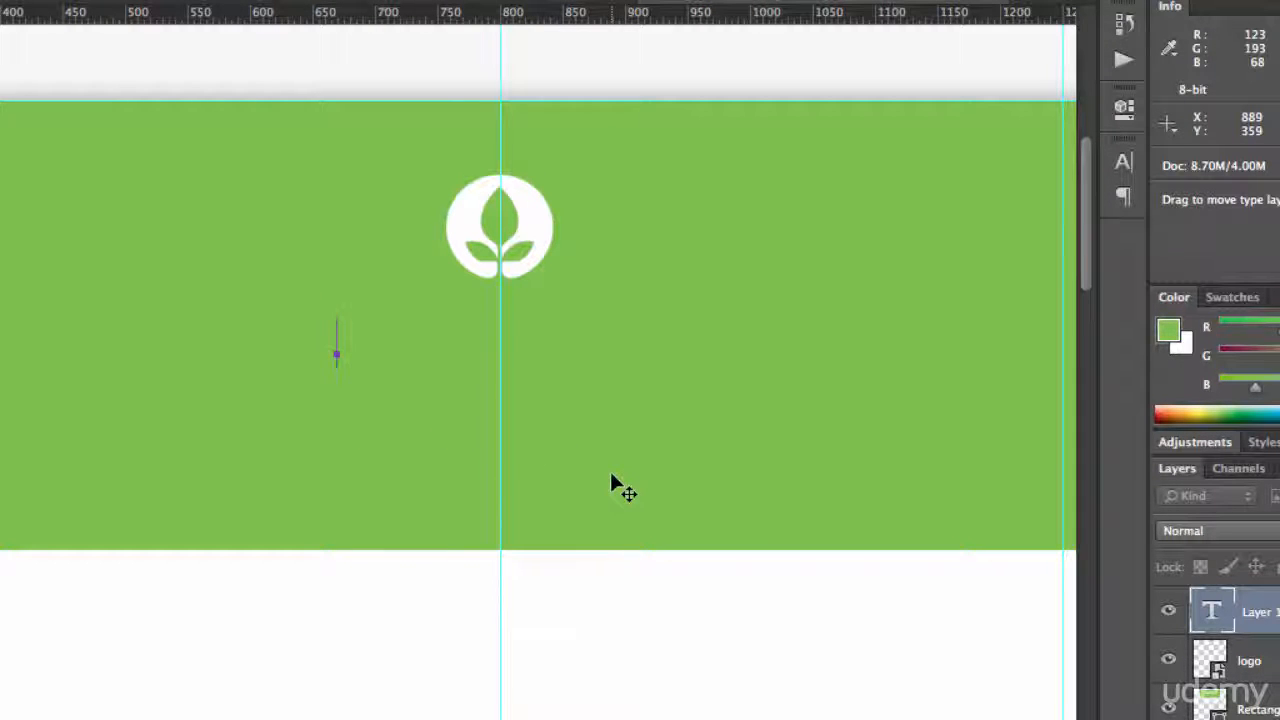
pyautogui.write('Welcome to')
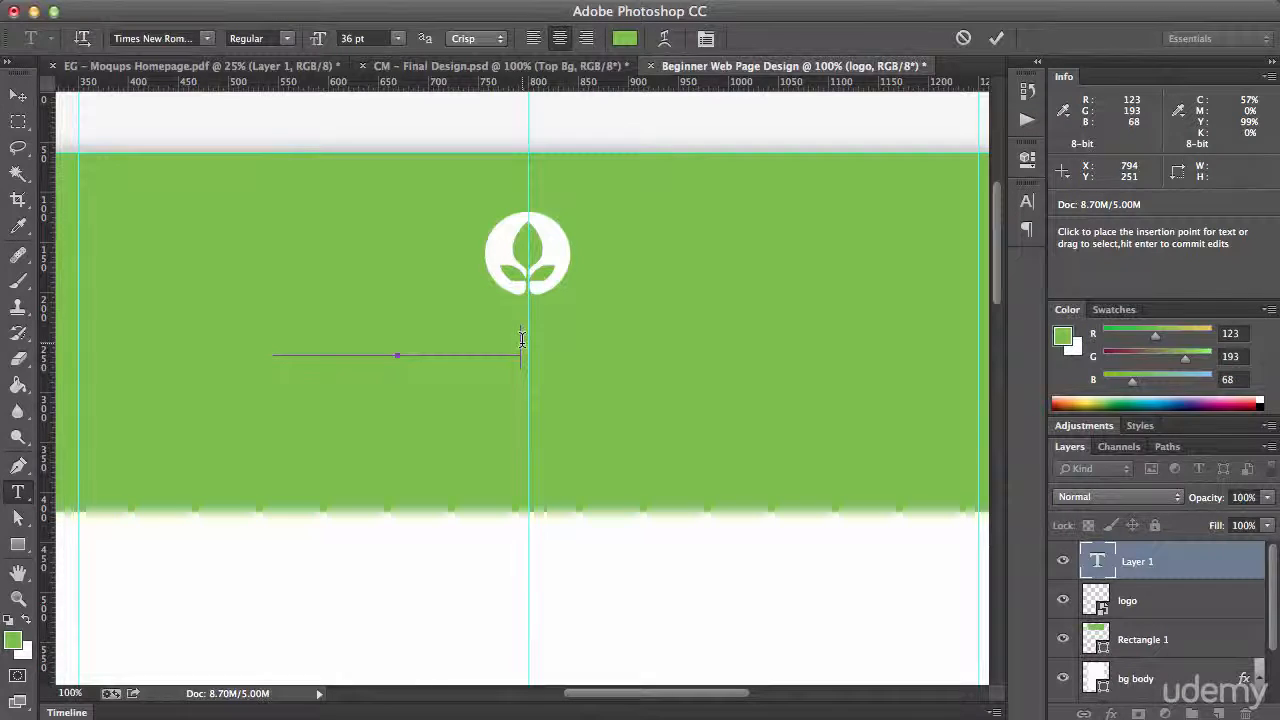
# Change the colour of the name text in the header to white #ffffff
pyautogui.moveTo(521, 340); pyautogui.dragTo(274, 345)
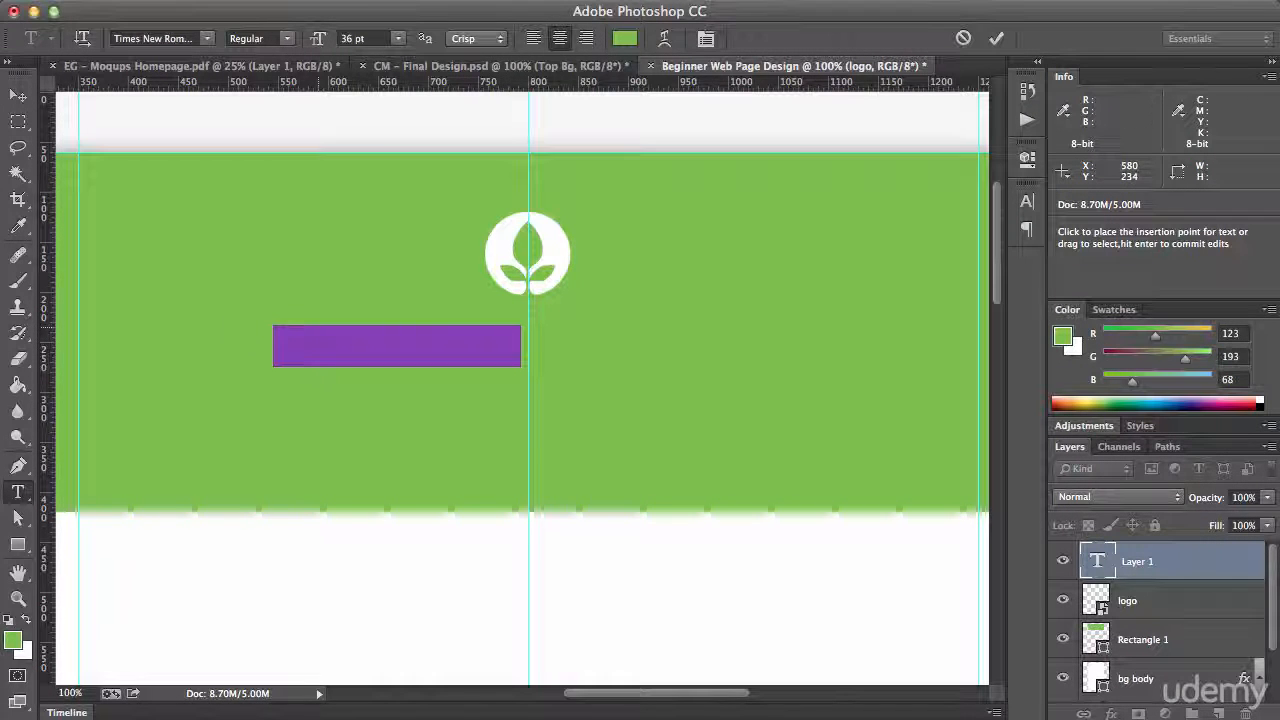
pyautogui.click(624, 38)
pyautogui.moveTo(597, 215); pyautogui.dragTo(459, 161)
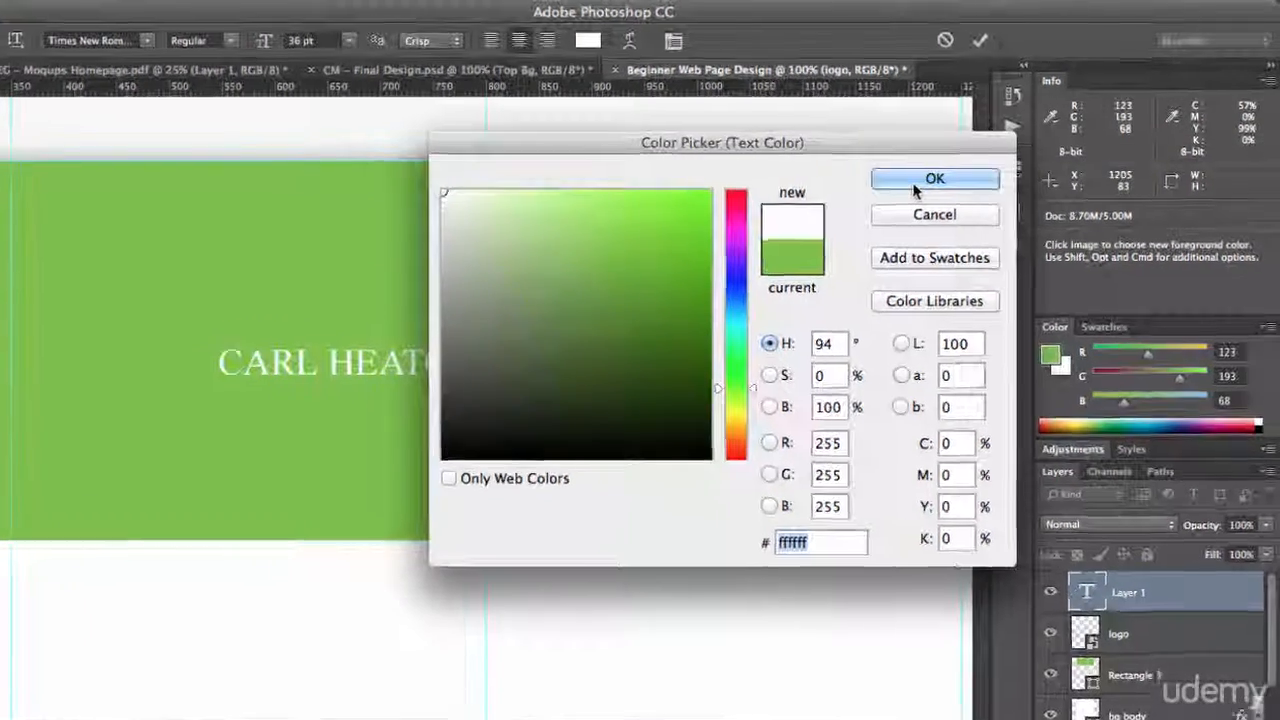
pyautogui.click(953, 169)
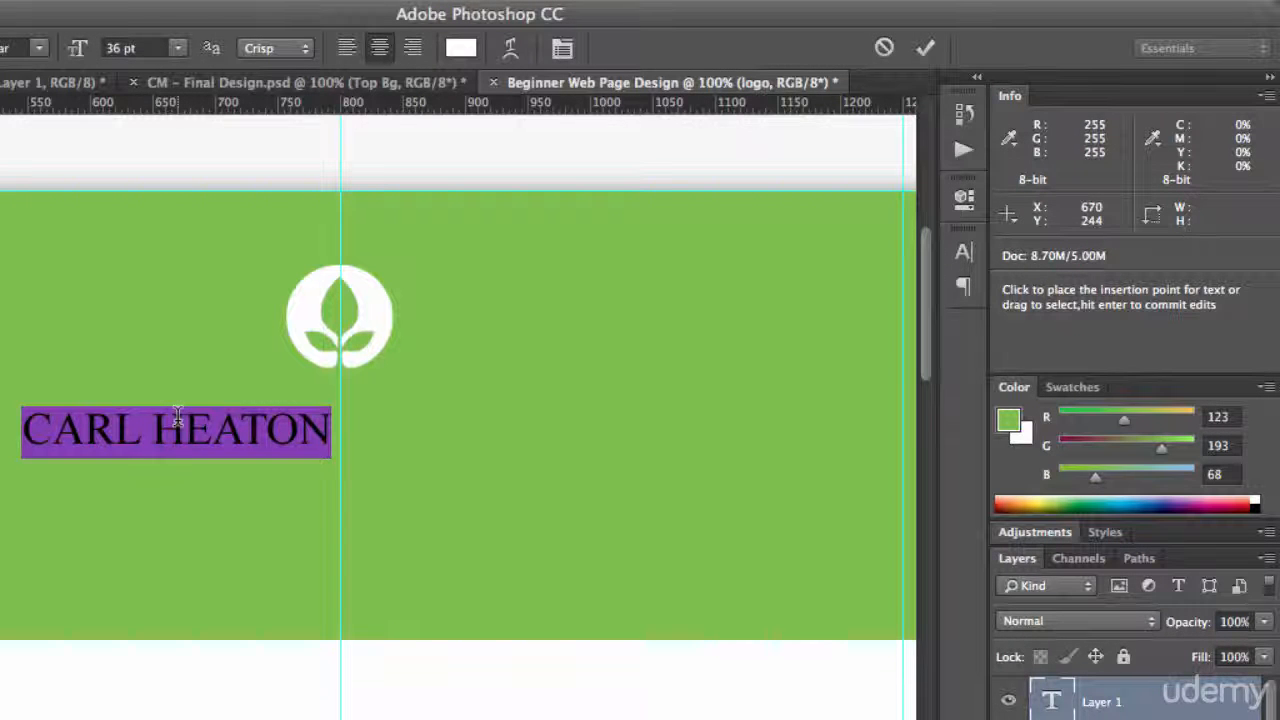
# Turn off All Caps for the header's name text and set its font size to 100 px
pyautogui.click(376, 0)
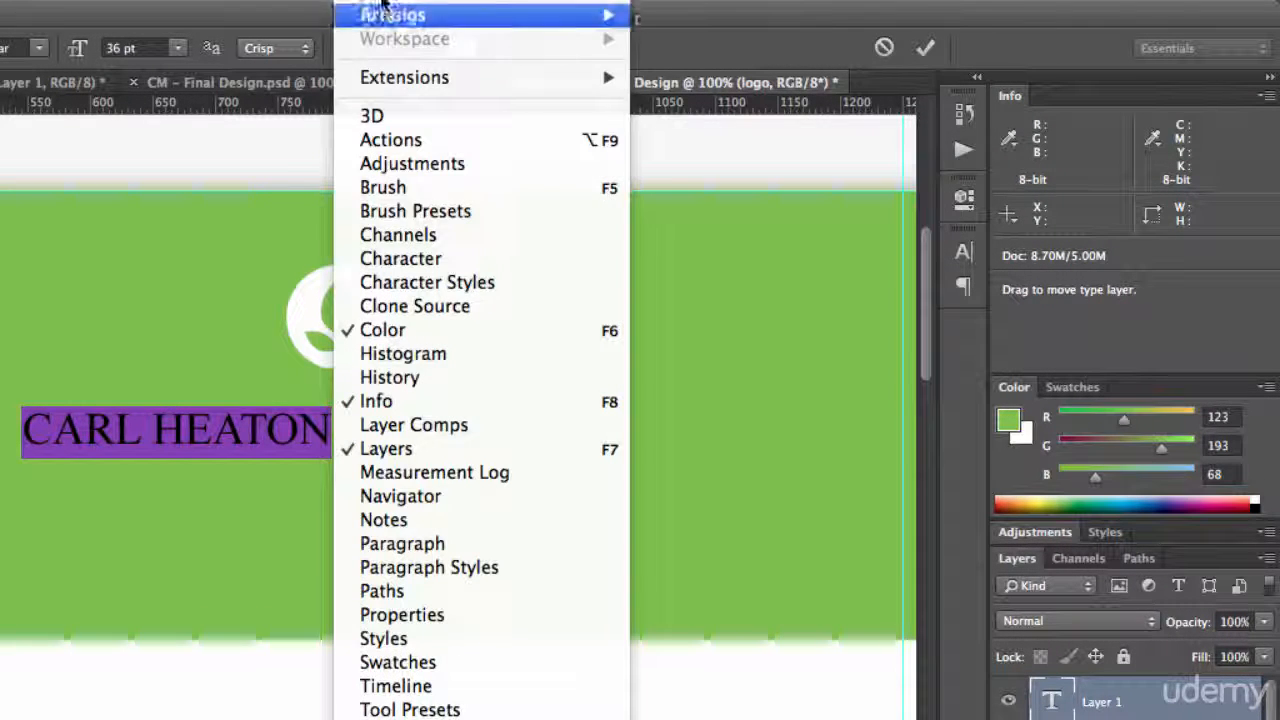
pyautogui.click(420, 259)
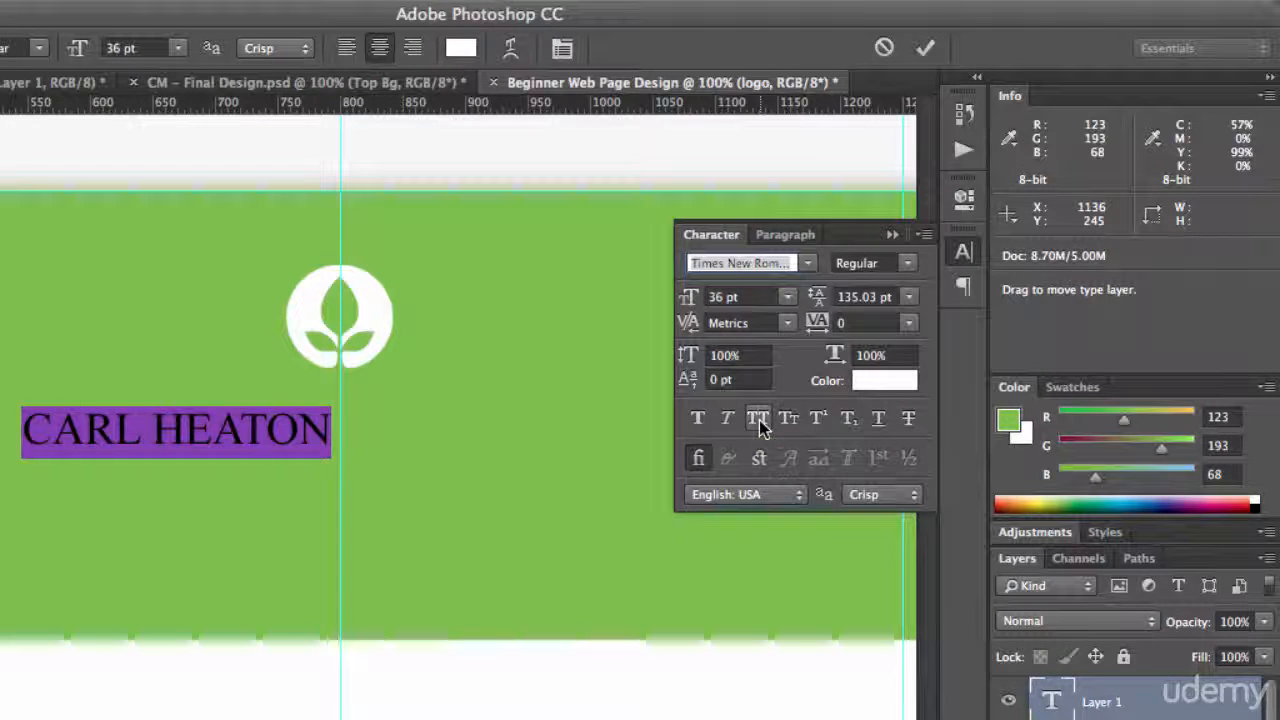
pyautogui.click(759, 420)
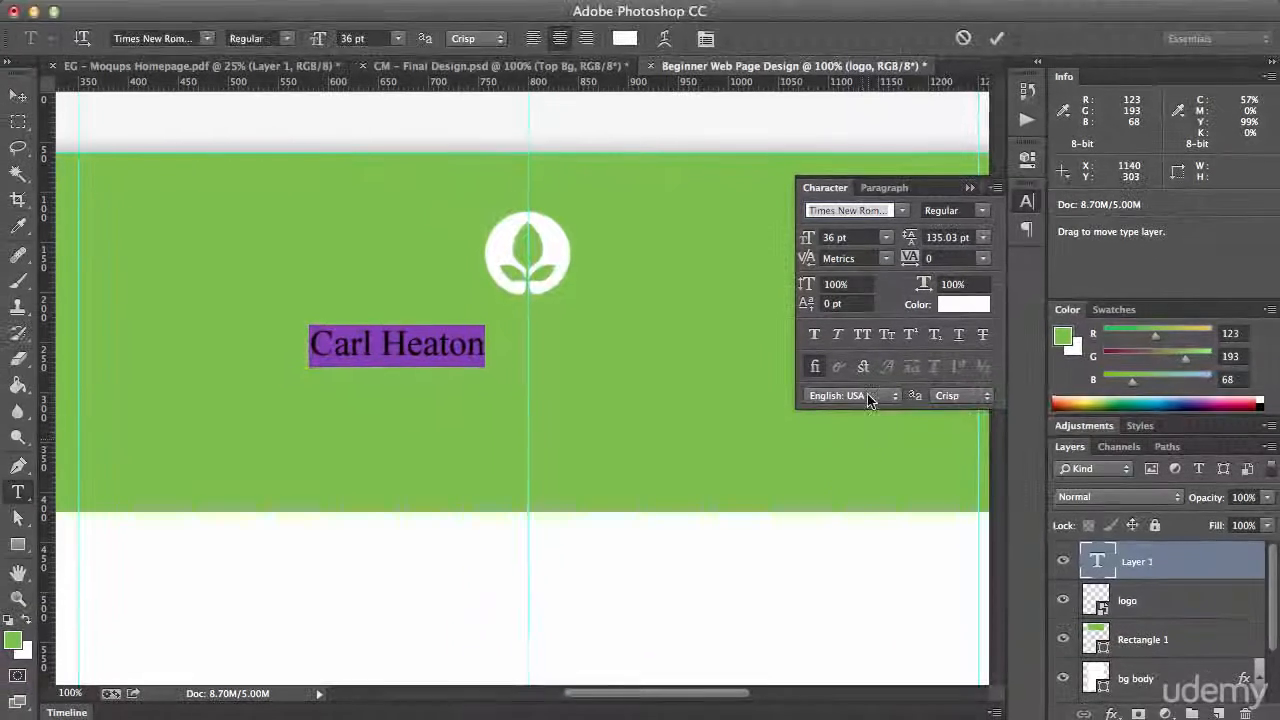
pyautogui.click(834, 356)
pyautogui.click(860, 336)
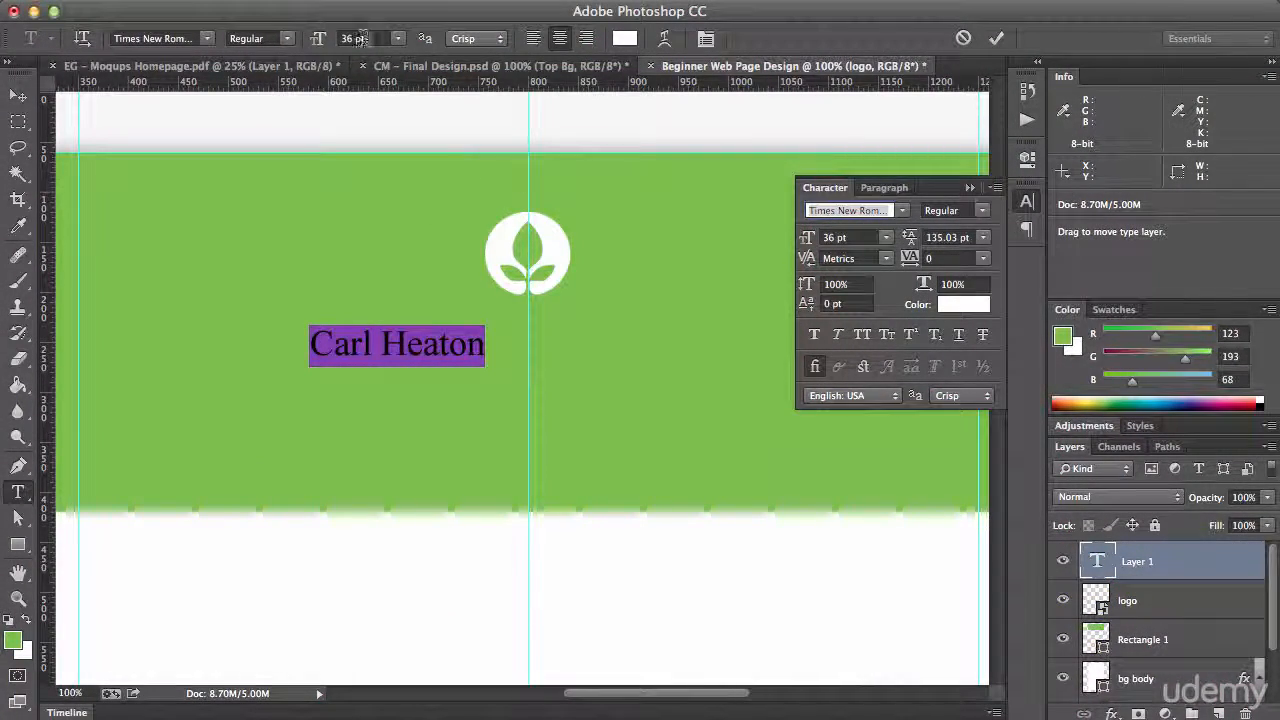
pyautogui.write('100px')
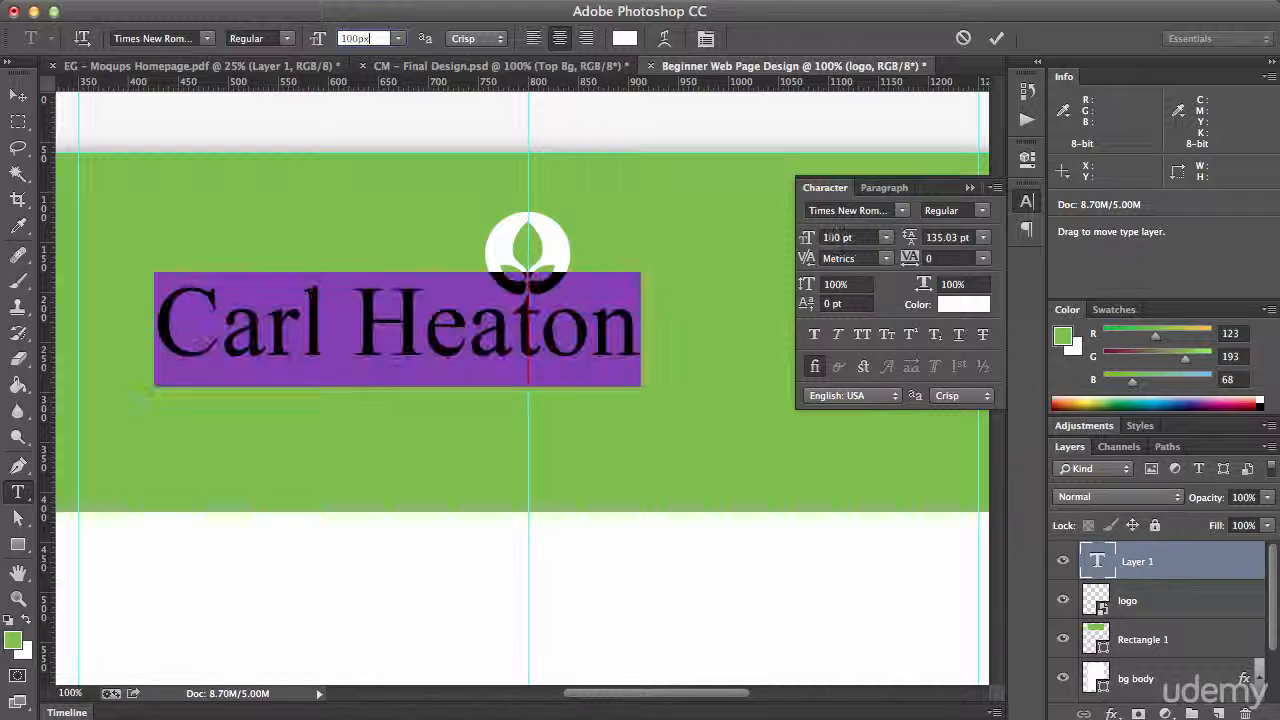
pyautogui.press('Return')
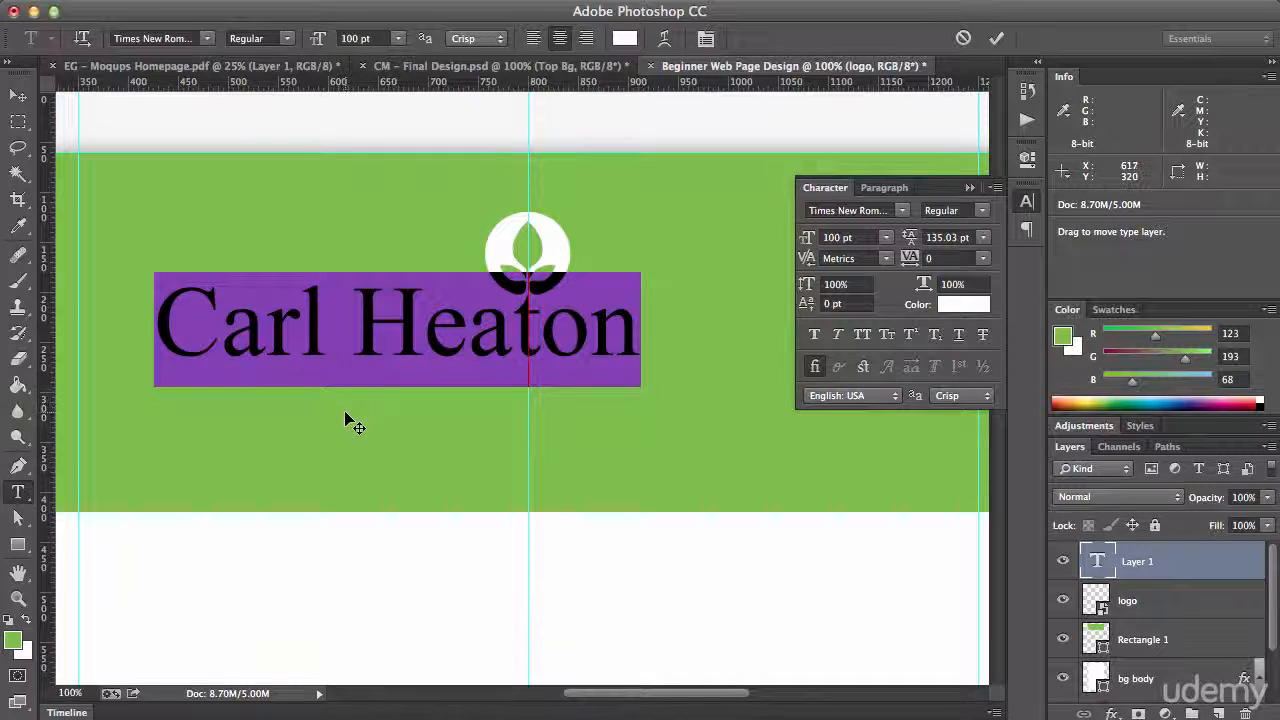
pyautogui.moveTo(346, 420); pyautogui.dragTo(480, 454)
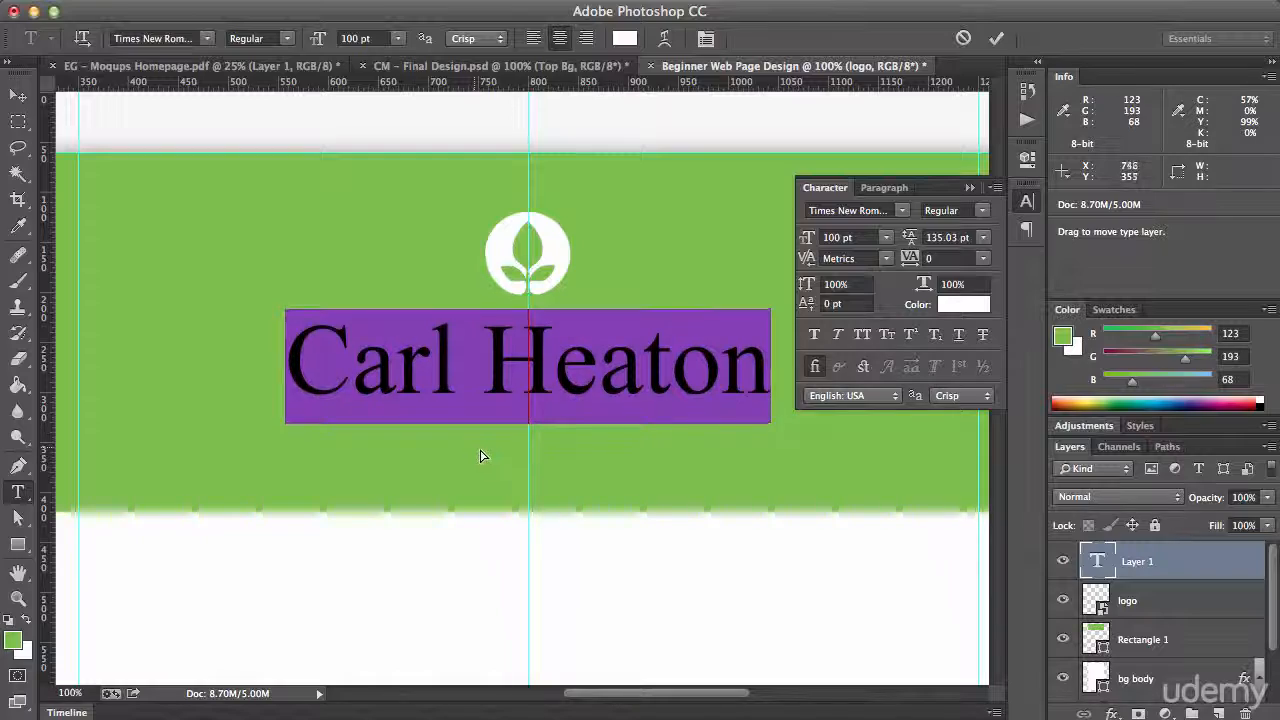
pyautogui.click(845, 585)
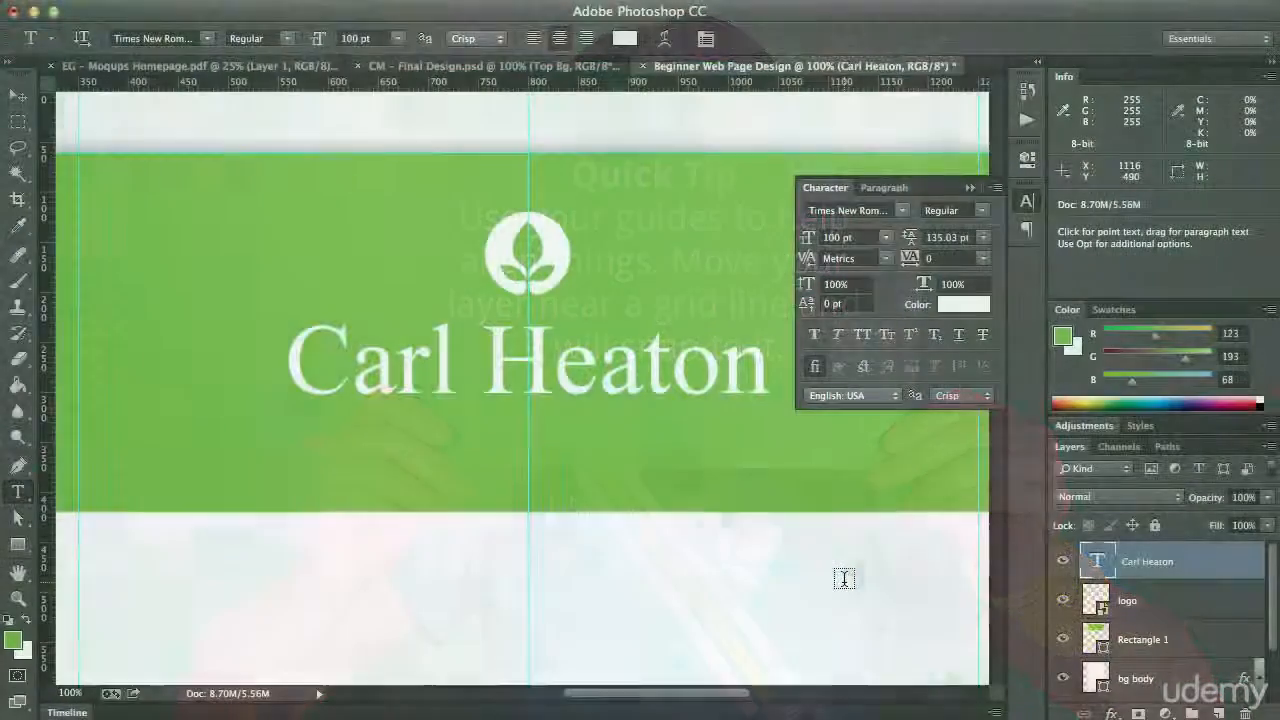
pyautogui.press('Delete')
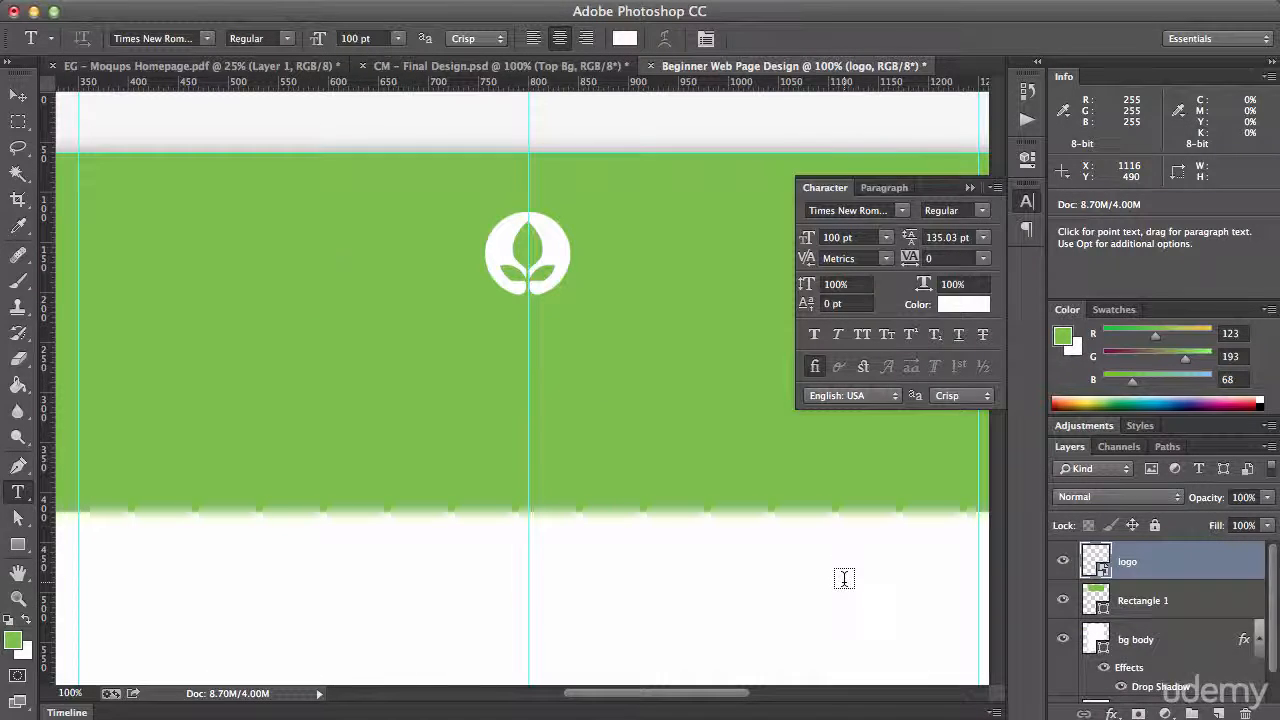
# Add a centre-aligned text line with the site owner's full name in the header and centre it on the middle vertical guide
pyautogui.click(288, 360)
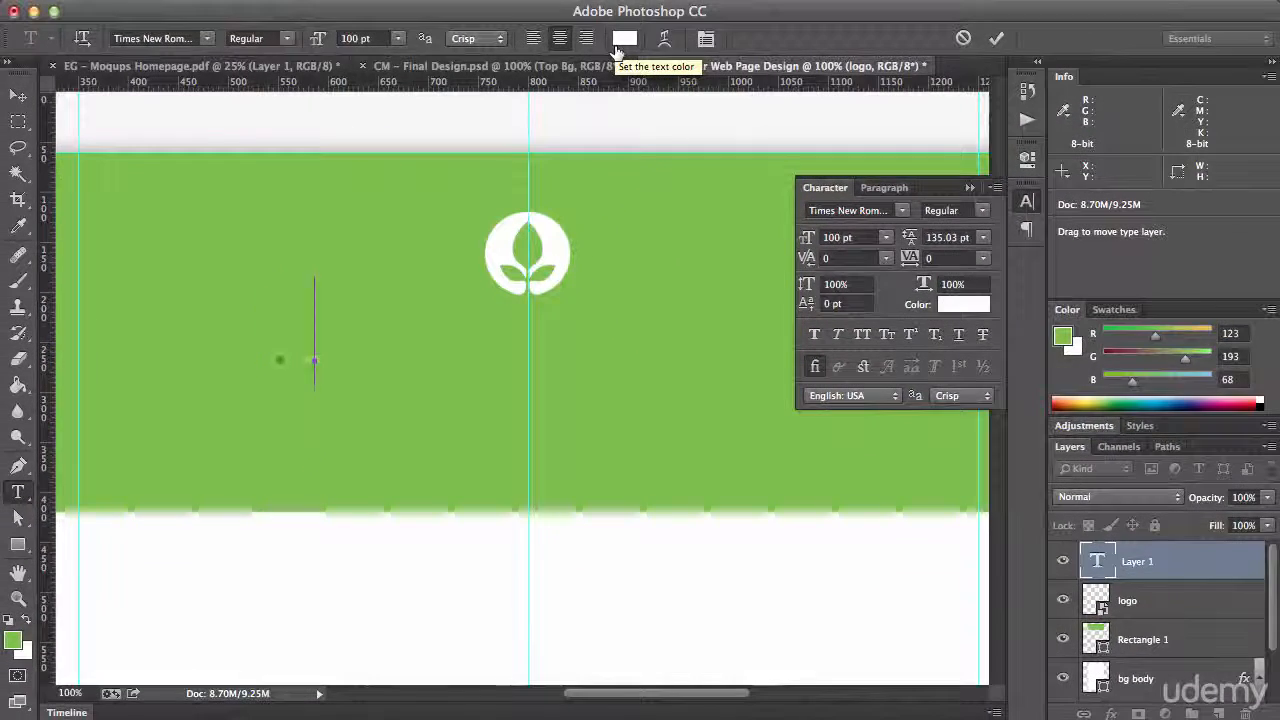
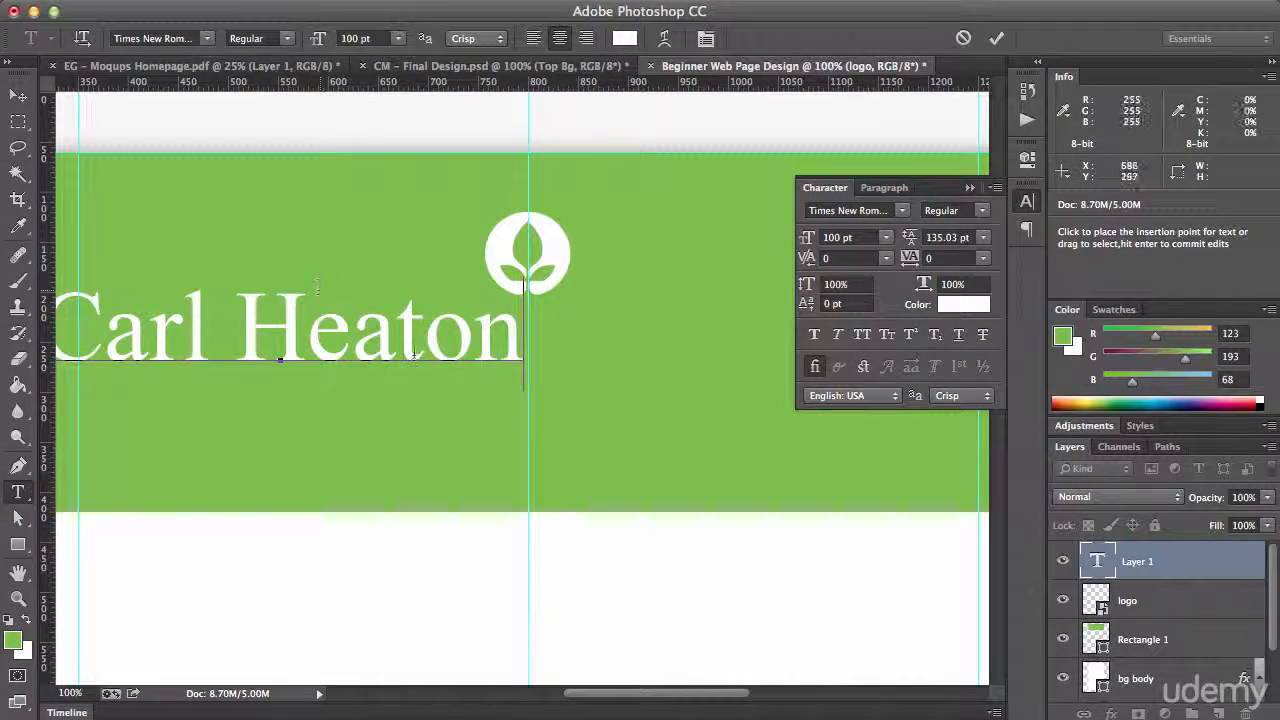
pyautogui.click(864, 336)
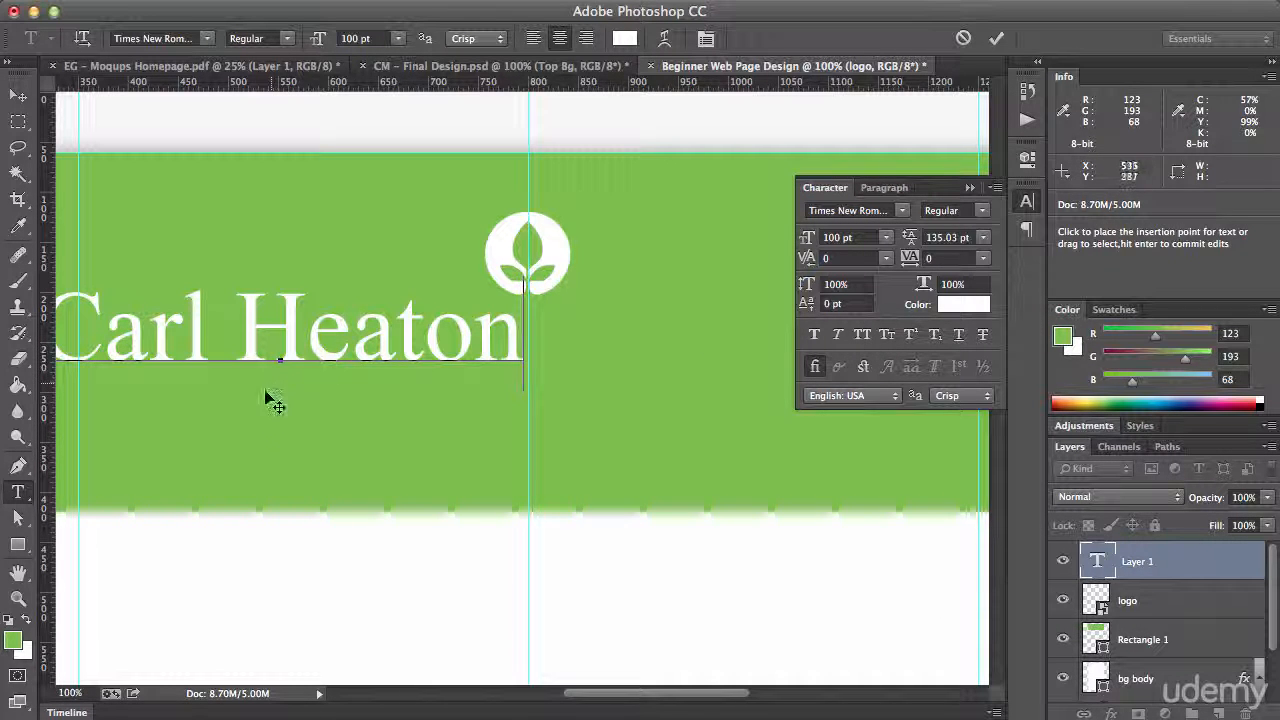
pyautogui.moveTo(252, 405); pyautogui.dragTo(495, 411)
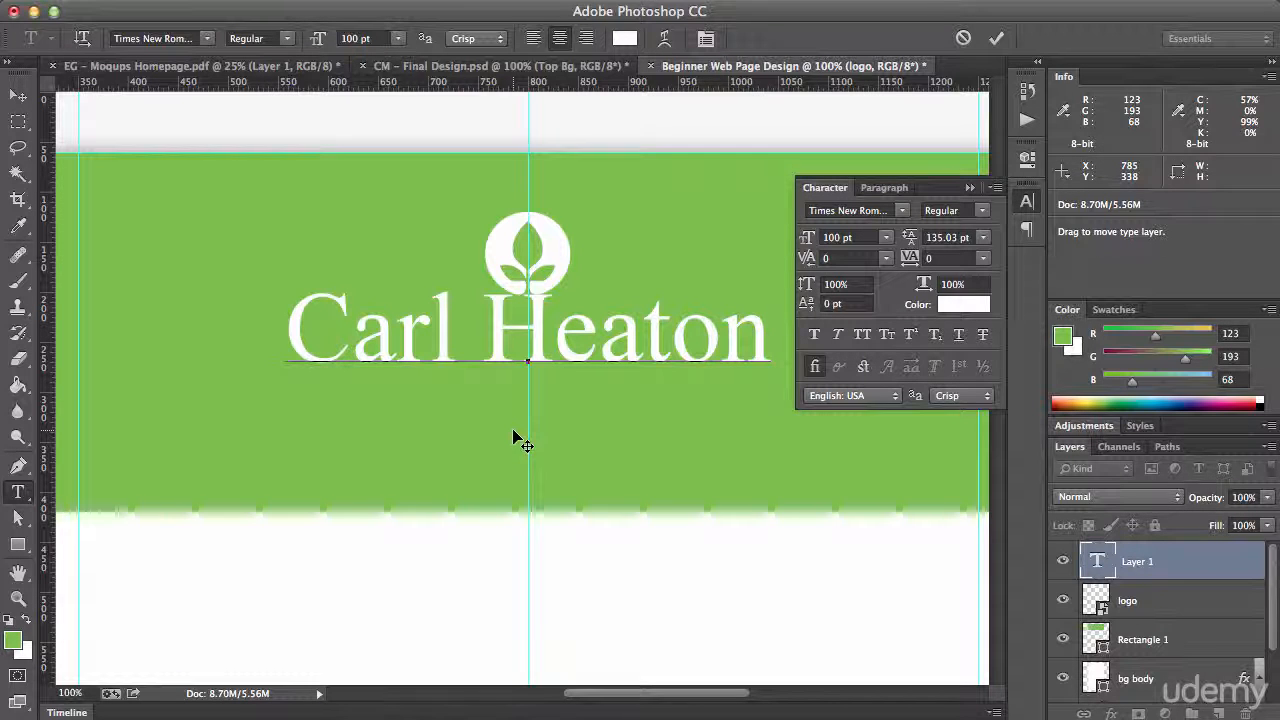
pyautogui.hotkey('ctrl', 'Return')
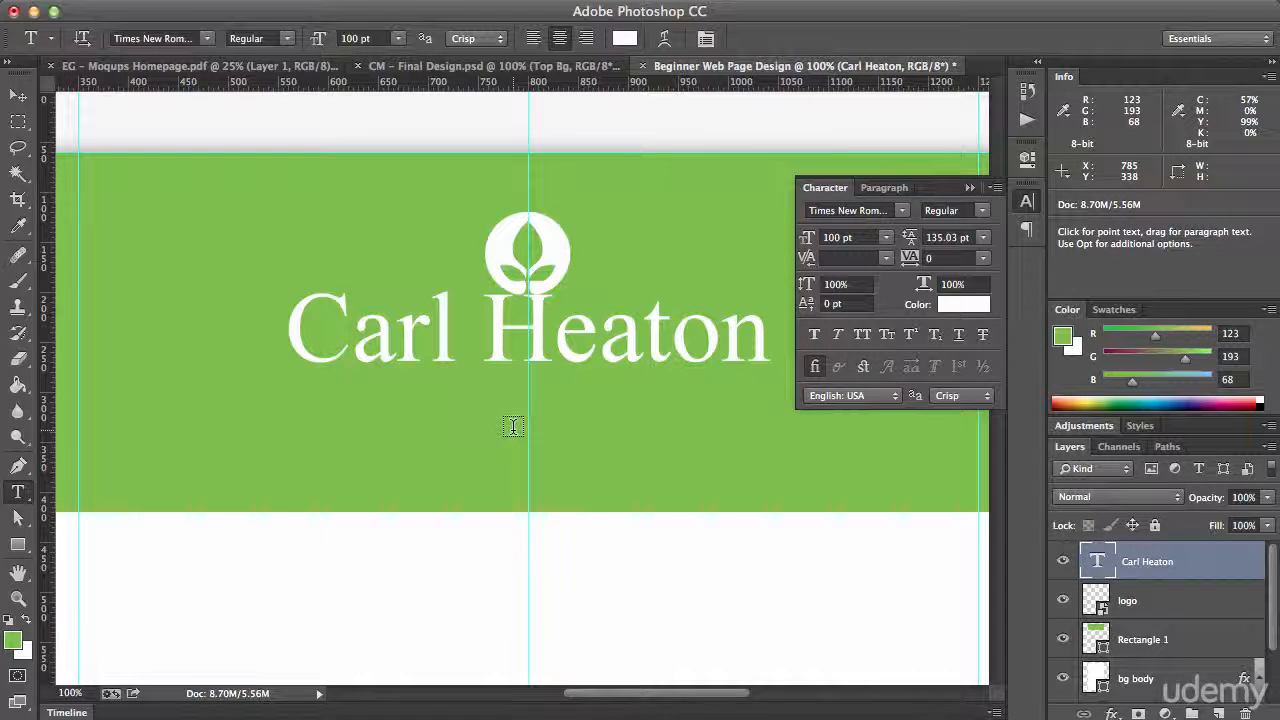
# Move the name text 30 px down so that it sits clear of the logo
pyautogui.press('v')
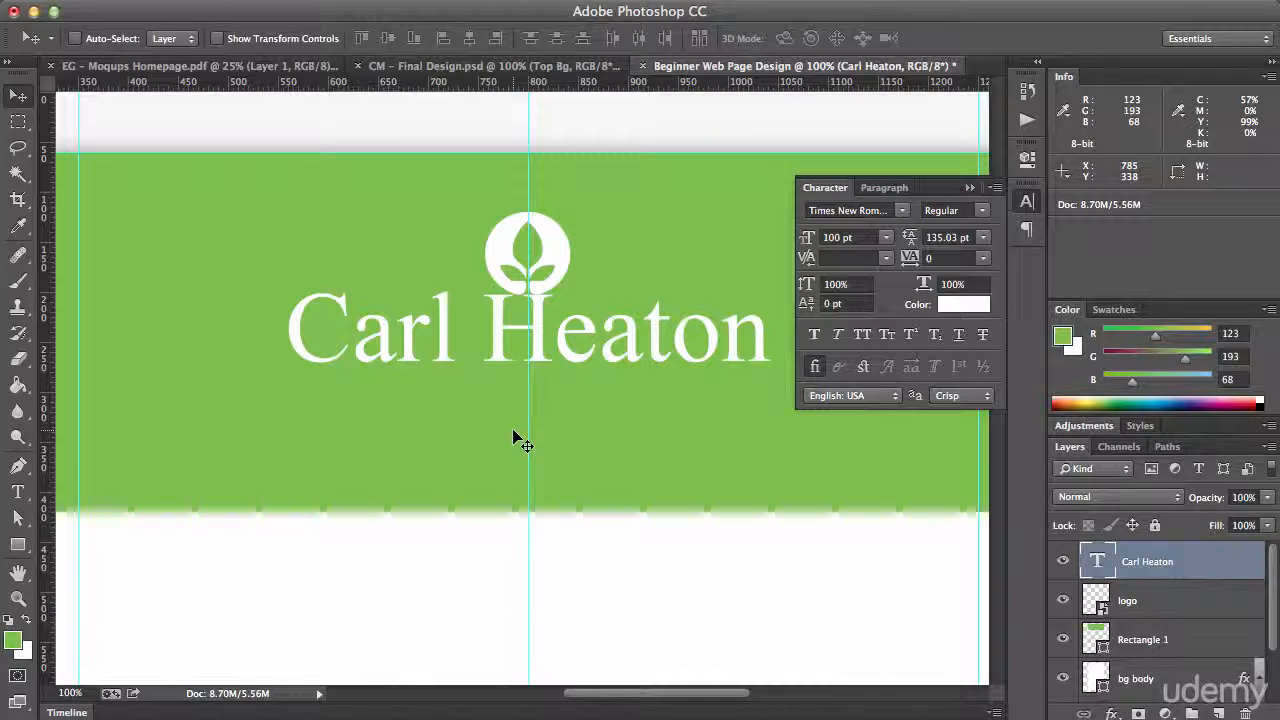
pyautogui.hotkey('shift', 'Down')
pyautogui.hotkey('shift', 'Down')
pyautogui.hotkey('shift', 'Down')
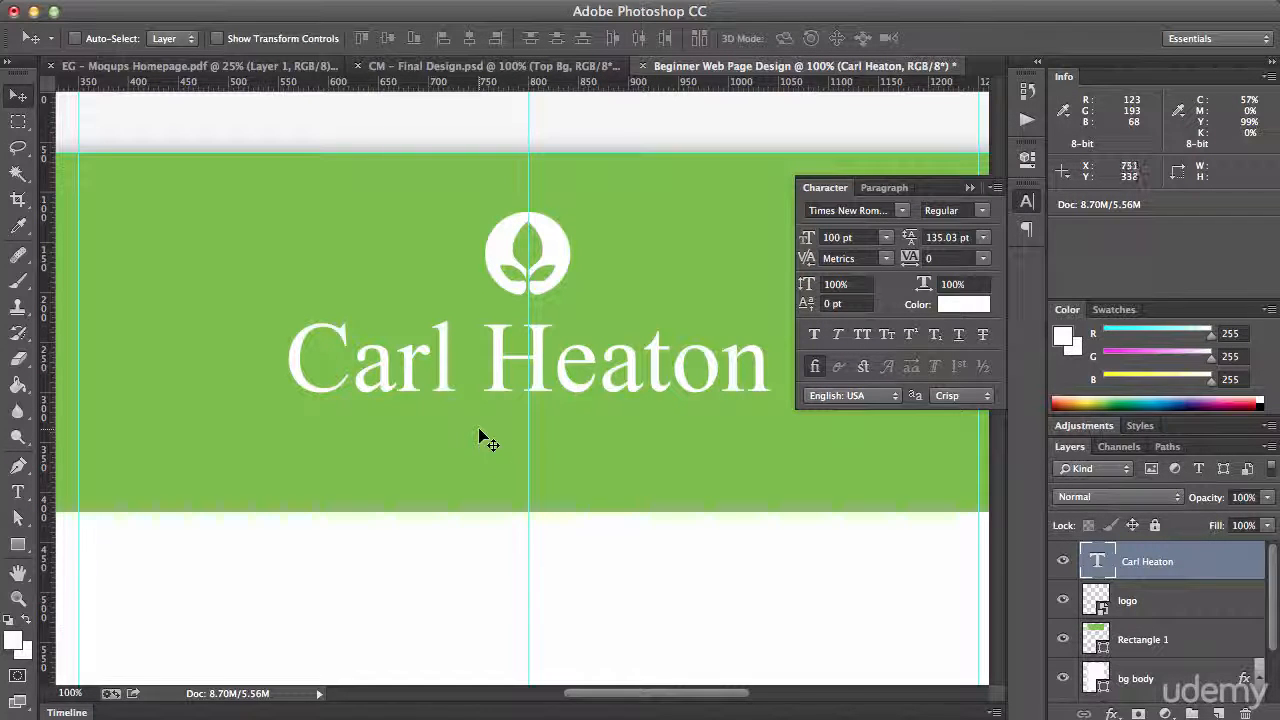
# Check the tagline in the Moqups Homepage wireframe and start a new text line reading MY below the name
pyautogui.click(272, 67)
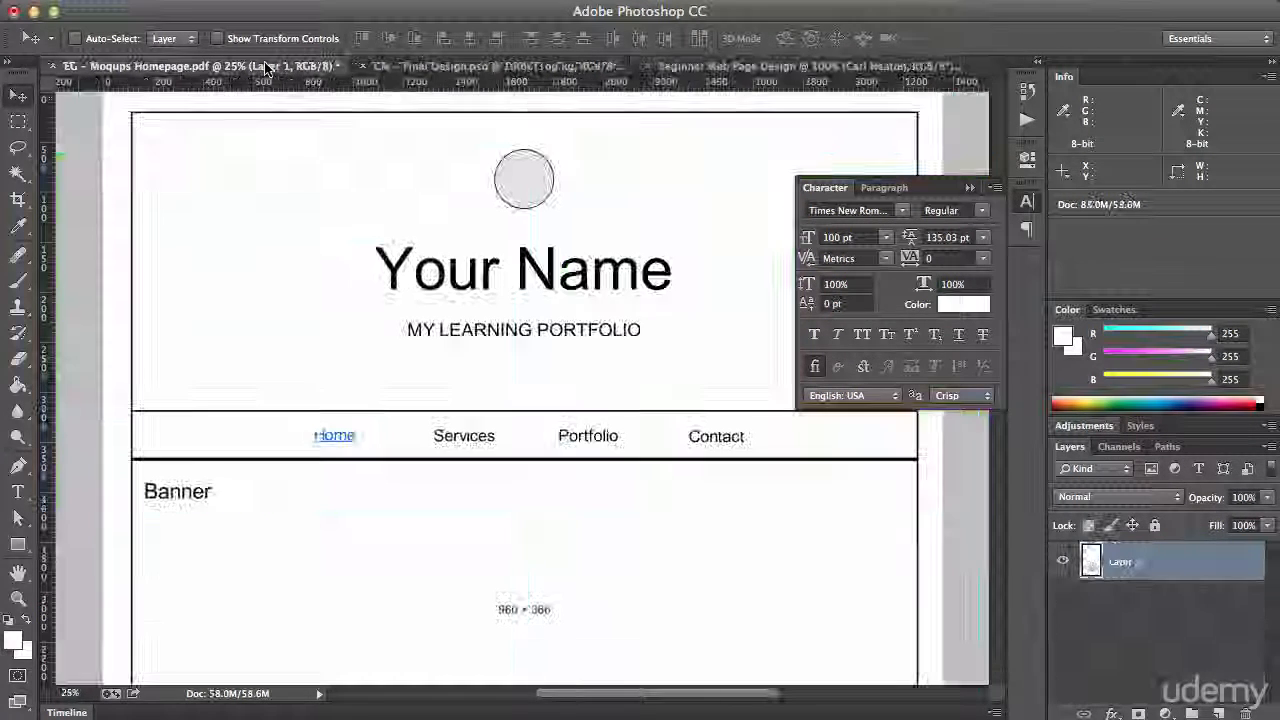
pyautogui.click(738, 68)
pyautogui.press('t')
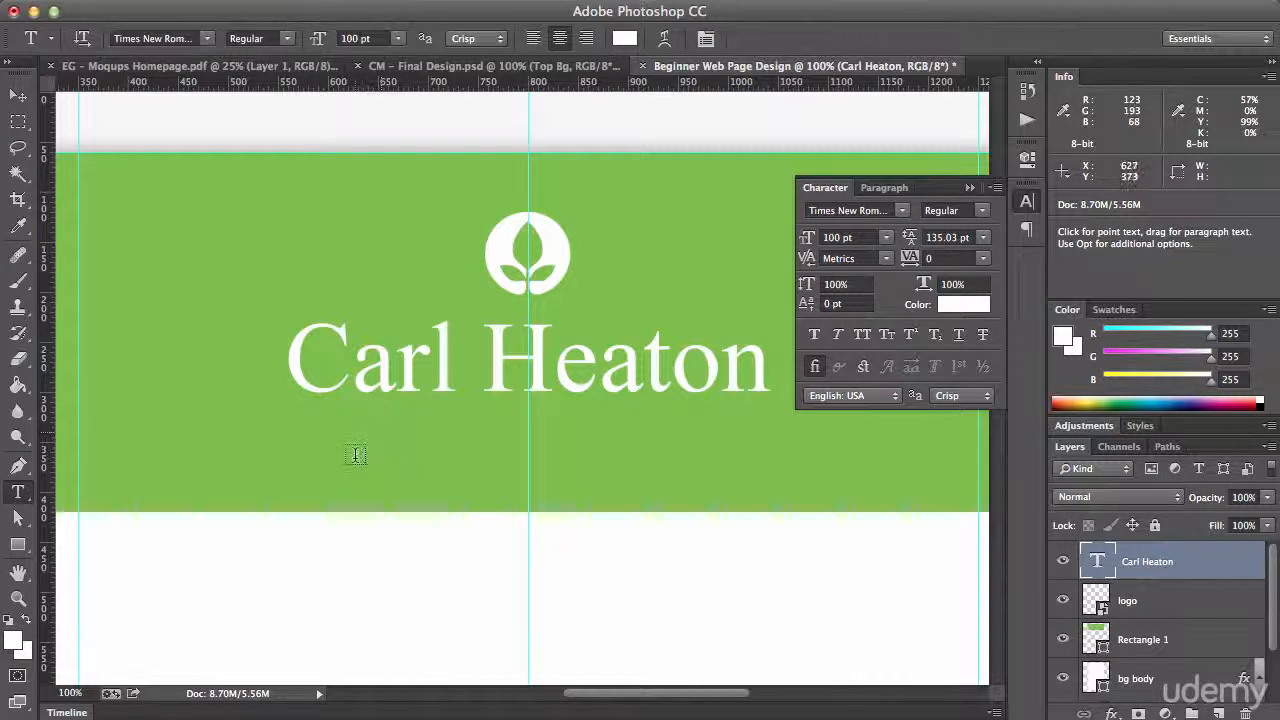
pyautogui.click(355, 452)
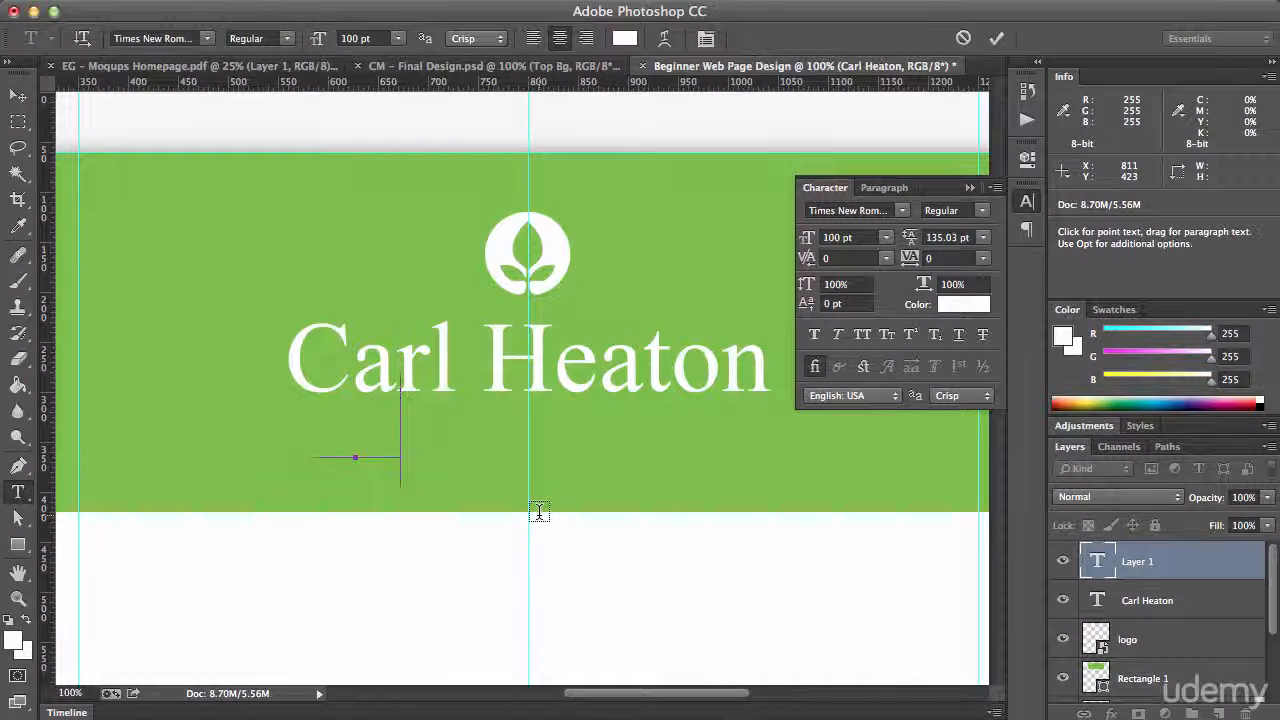
pyautogui.write('MY')
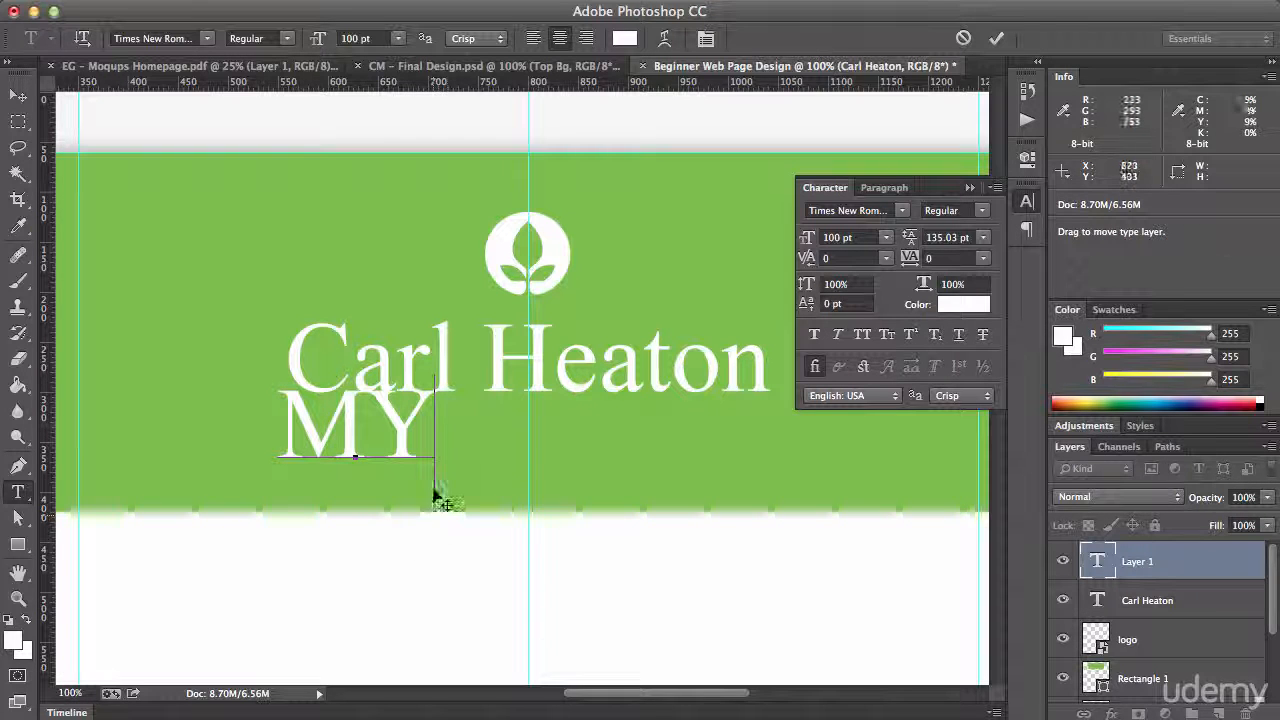
# Set the font of the MY text to Arial and its size to 24 pt
pyautogui.moveTo(282, 418); pyautogui.dragTo(455, 408)
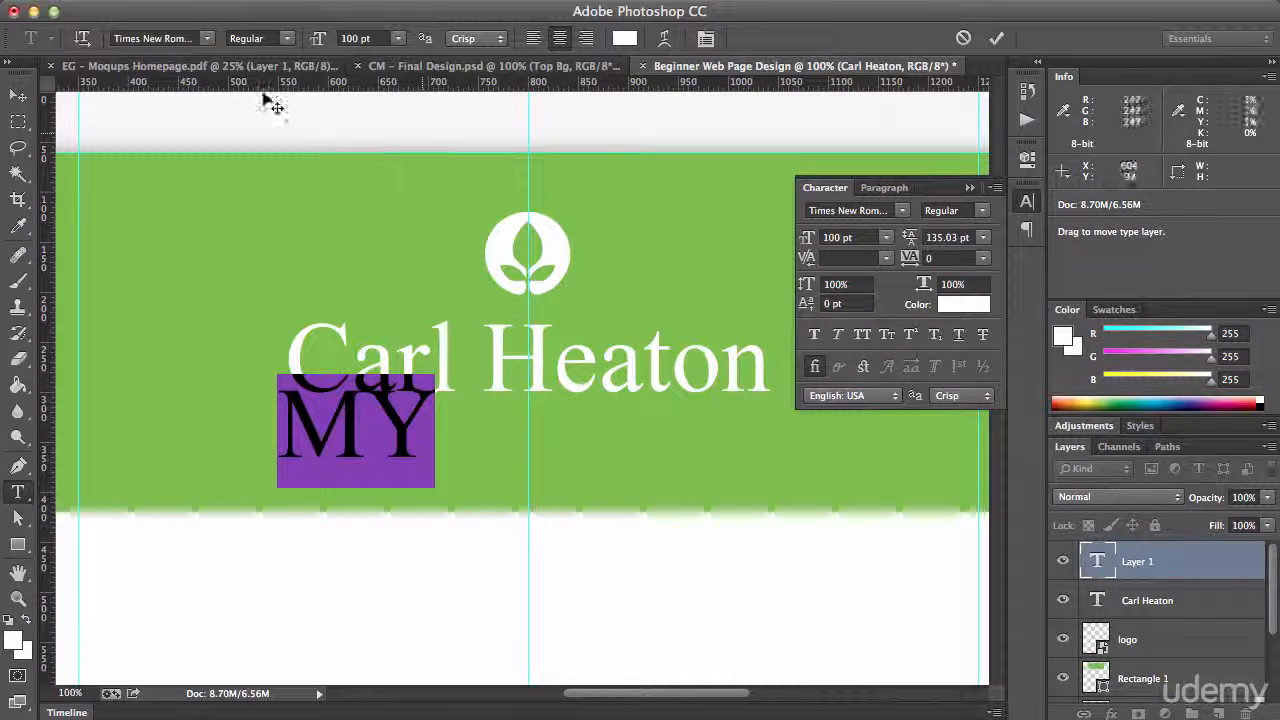
pyautogui.click(210, 42)
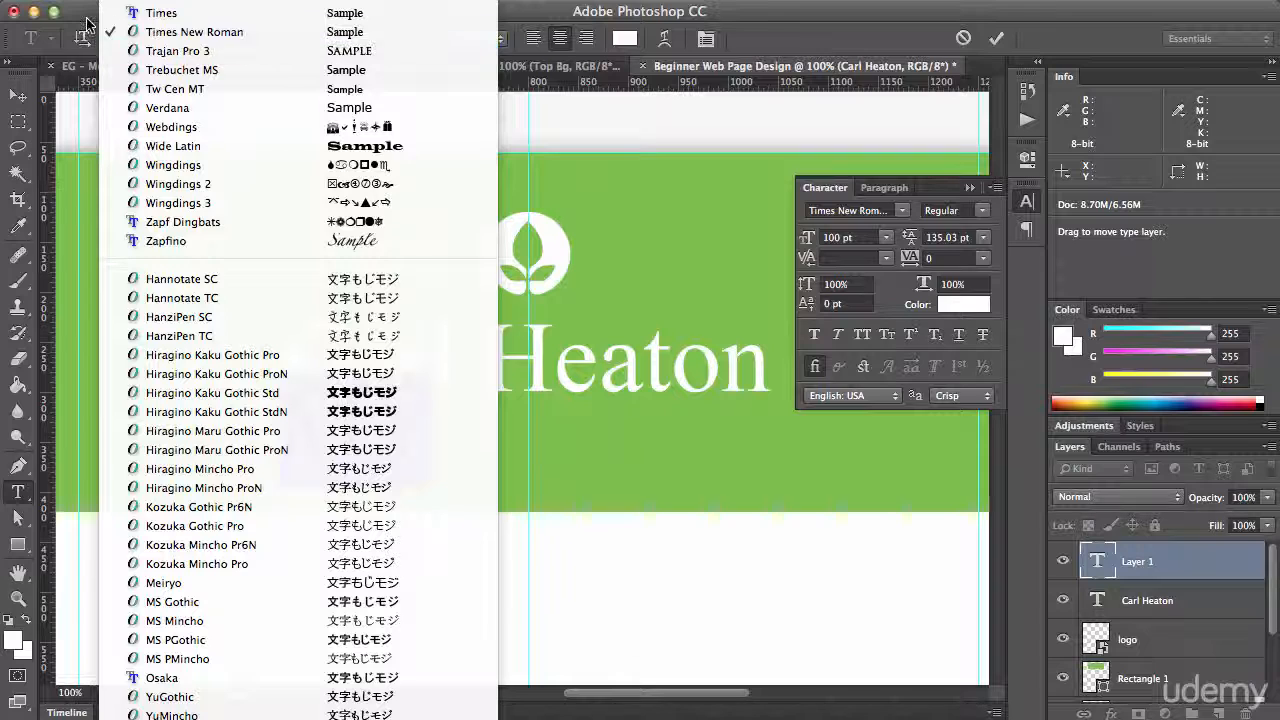
pyautogui.click(88, 37)
pyautogui.click(163, 38)
pyautogui.write('Arial')
pyautogui.press('Return')
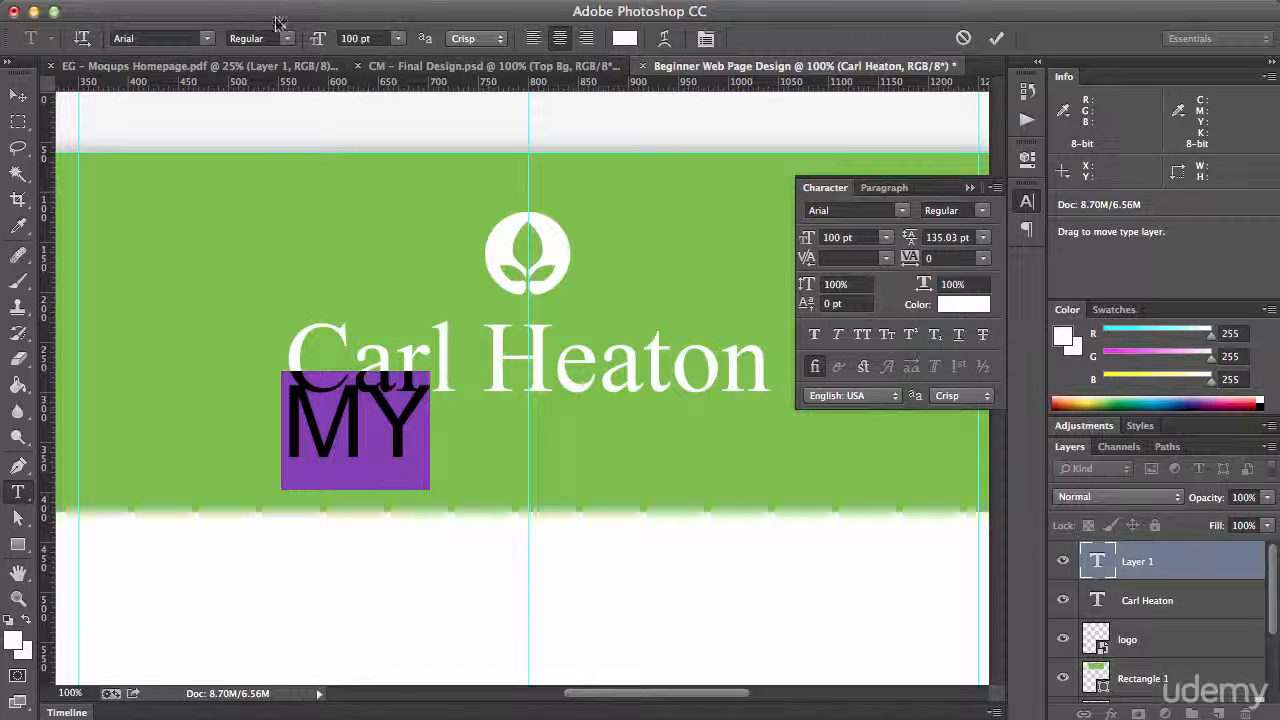
pyautogui.click(379, 38)
pyautogui.write('24')
pyautogui.press('Return')
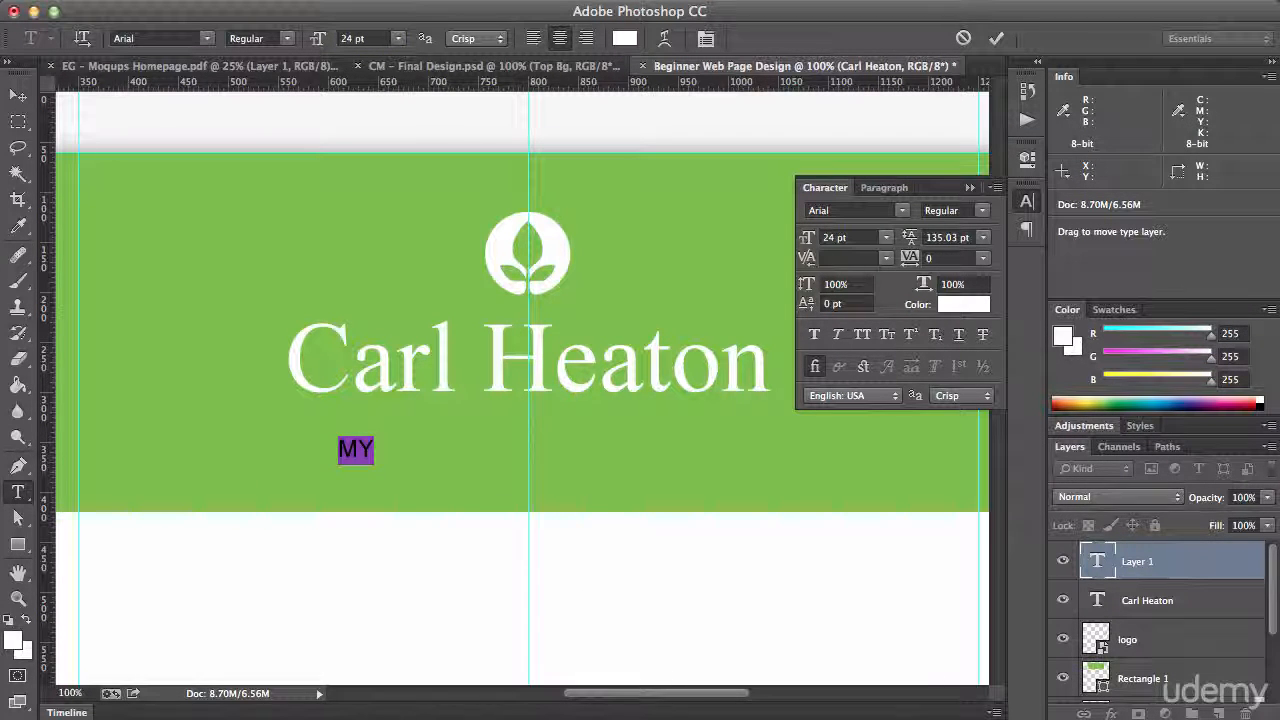
# Complete the tagline so that it reads MY LEARNING PORTFOLIO in capitals
pyautogui.click(373, 38)
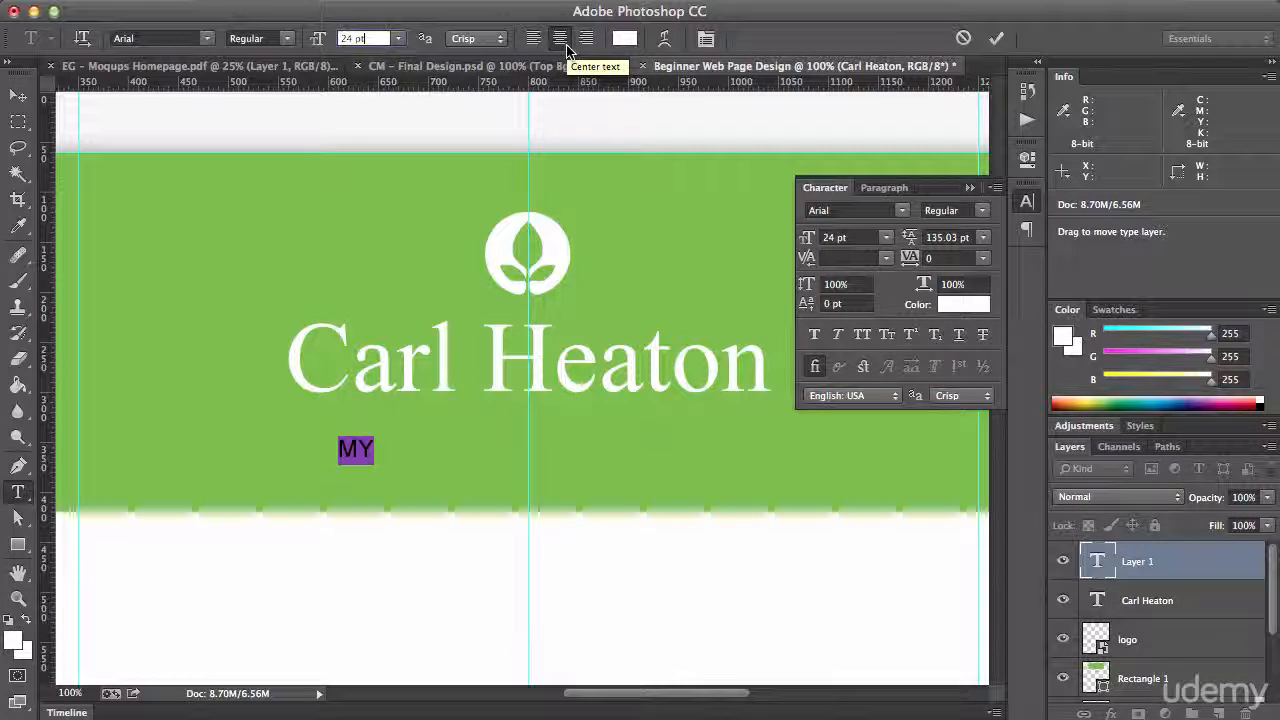
pyautogui.click(366, 449)
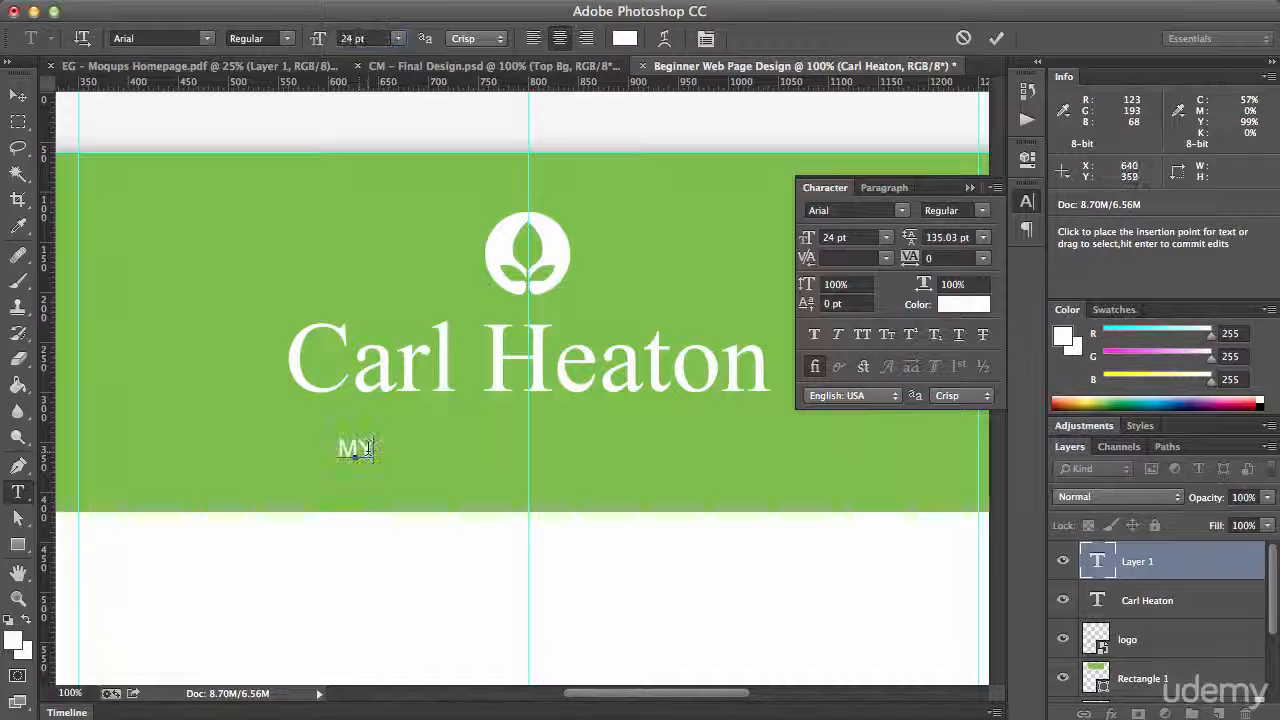
pyautogui.write('LEARNING PORTFOLIO')
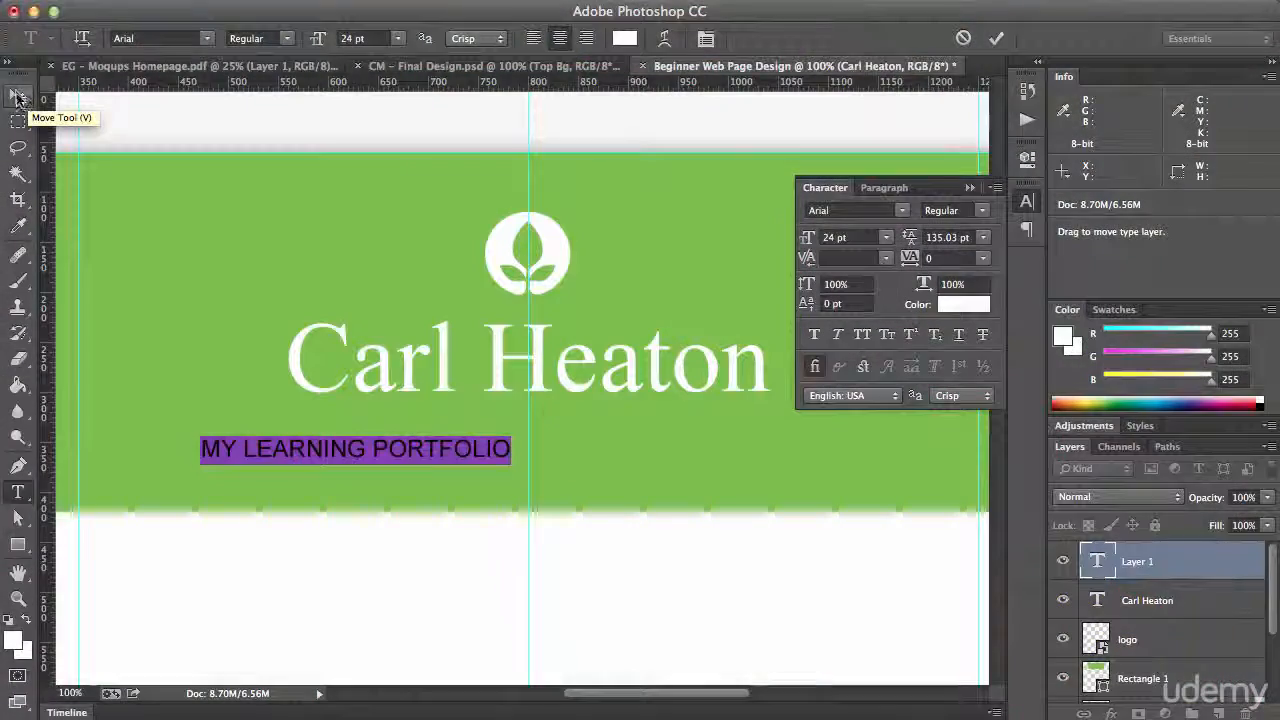
# Centre the MY LEARNING PORTFOLIO tagline on the middle vertical guide, below the name and above the header's lower edge
pyautogui.click(18, 96)
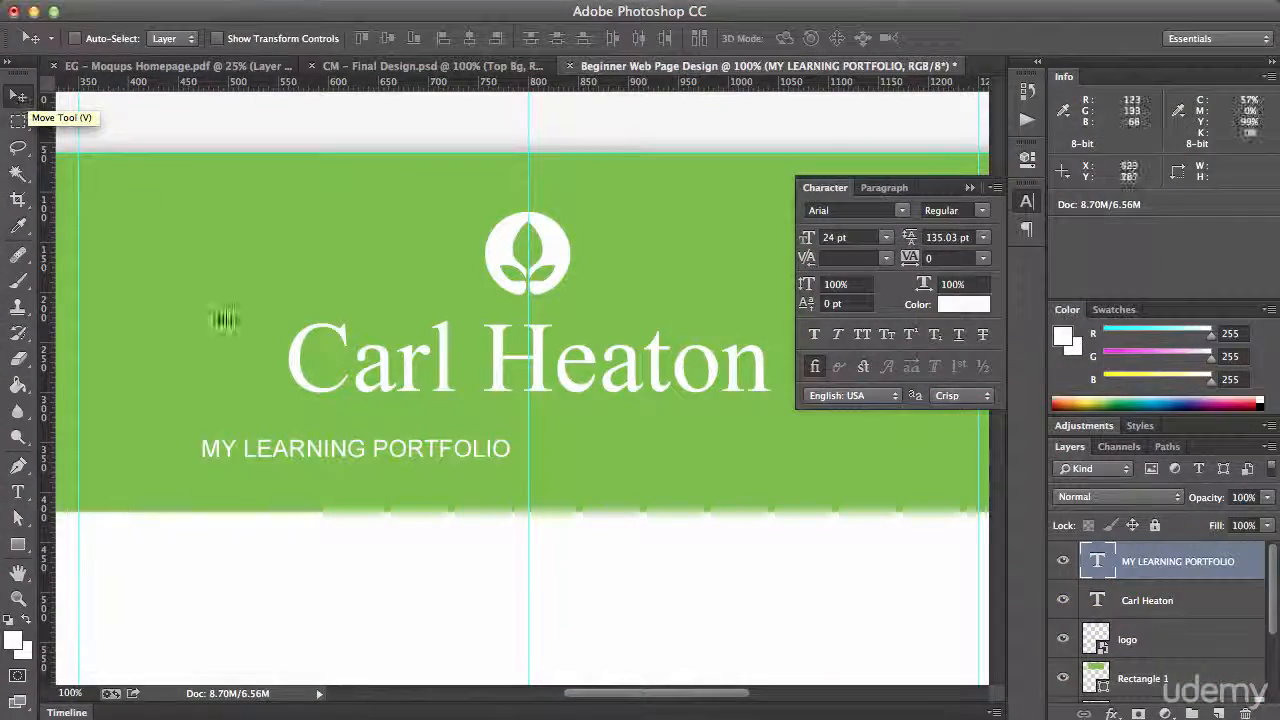
pyautogui.moveTo(288, 454); pyautogui.dragTo(467, 427)
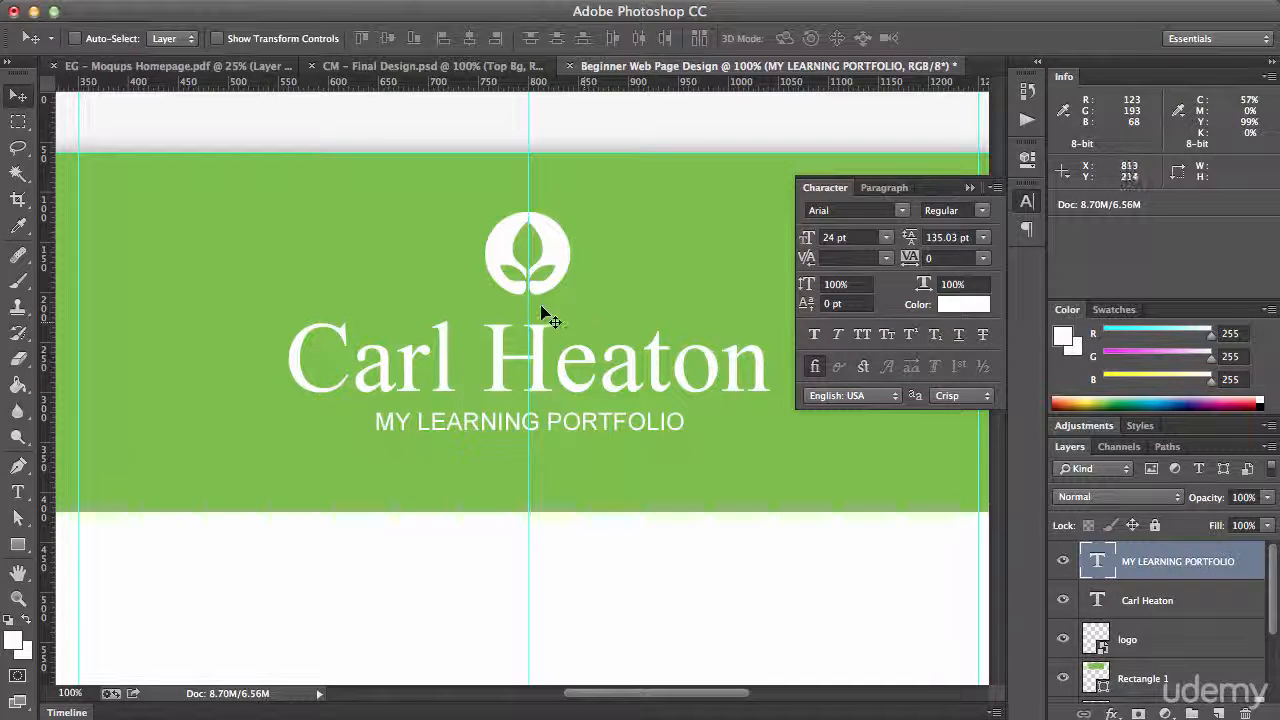
pyautogui.moveTo(554, 430); pyautogui.dragTo(551, 428)
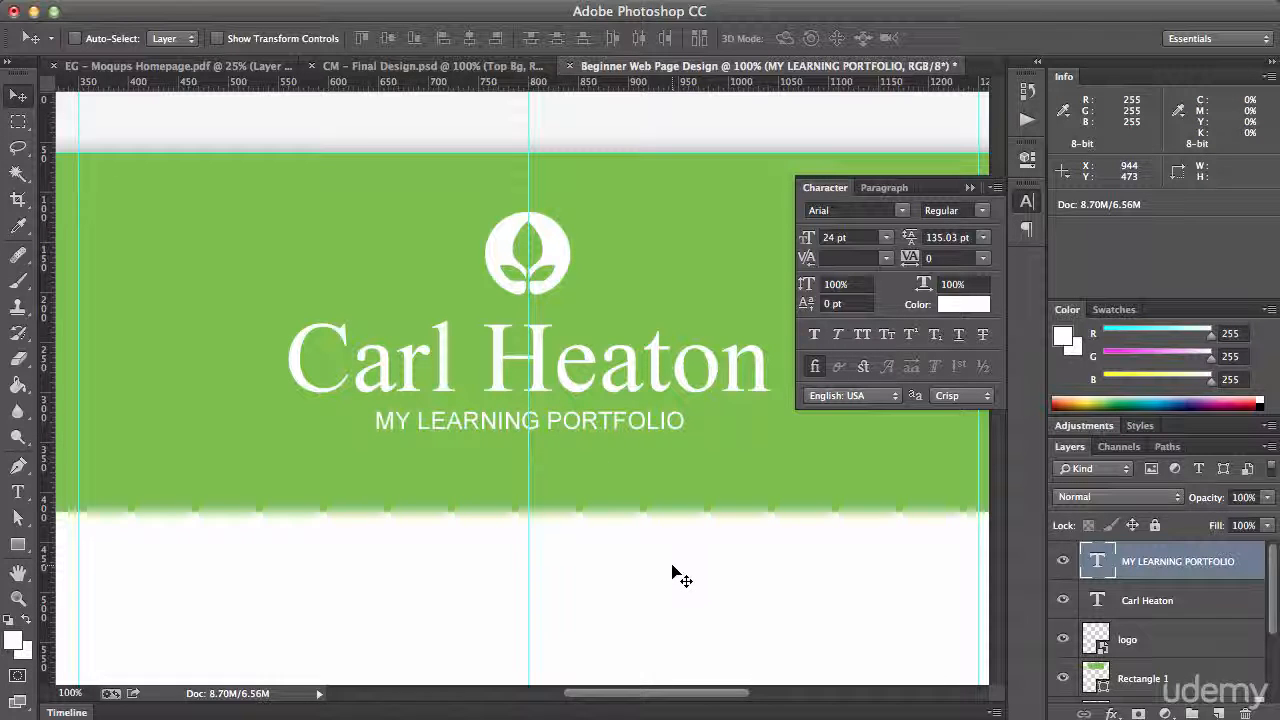
pyautogui.moveTo(555, 478); pyautogui.dragTo(568, 502)
pyautogui.hotkey('shift', 'Up')
pyautogui.hotkey('shift', 'Up')
pyautogui.hotkey('shift', 'Up')
pyautogui.hotkey('shift', 'Up')
pyautogui.hotkey('shift', 'Up')
pyautogui.hotkey('shift', 'Up')
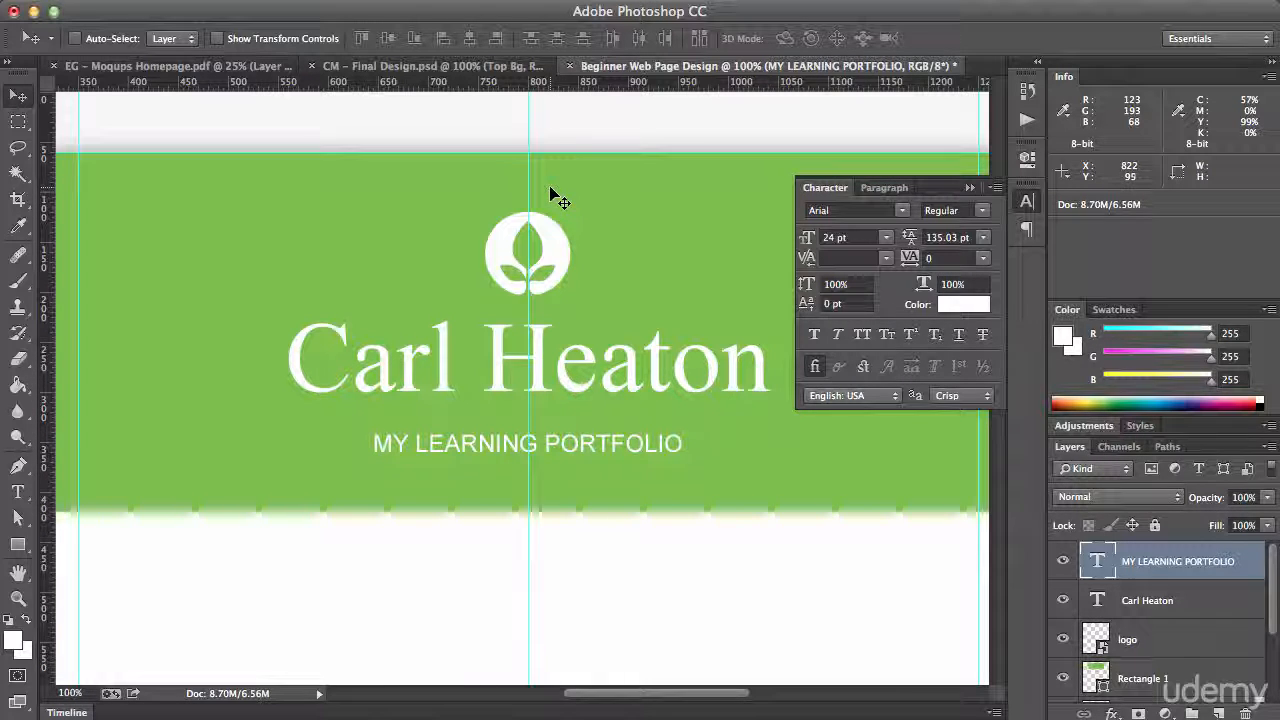
pyautogui.press('super+d')
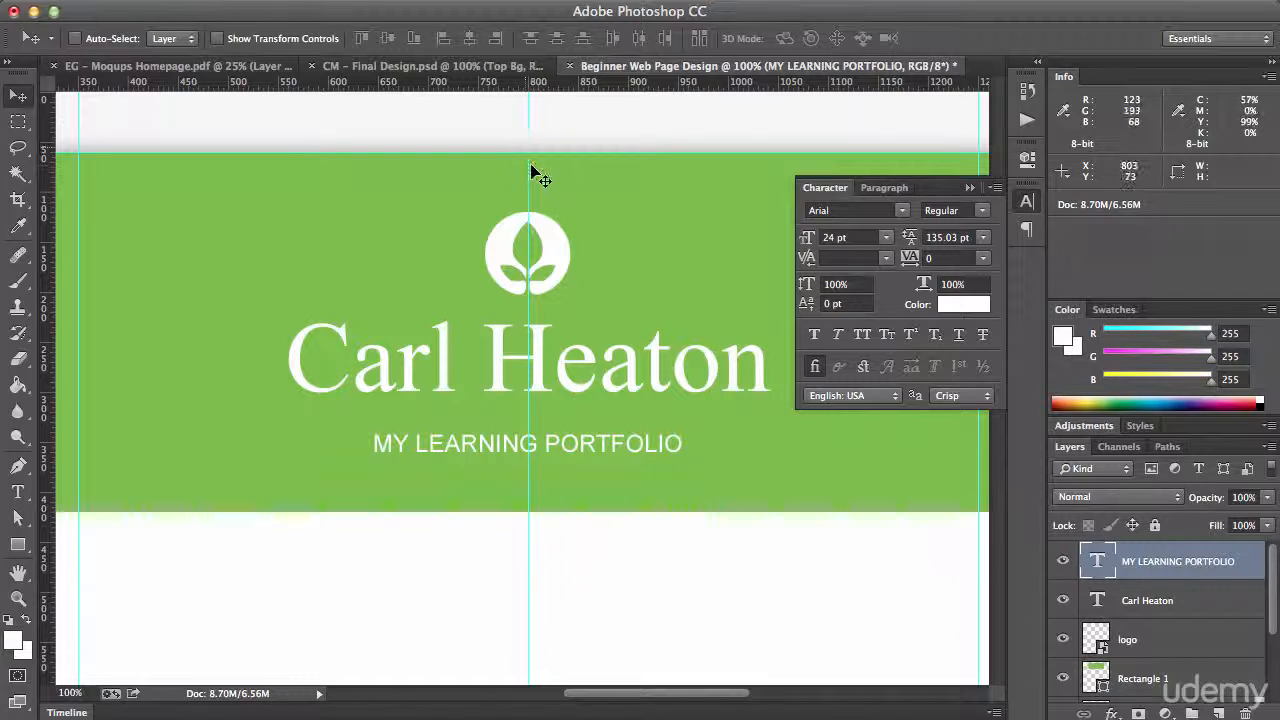